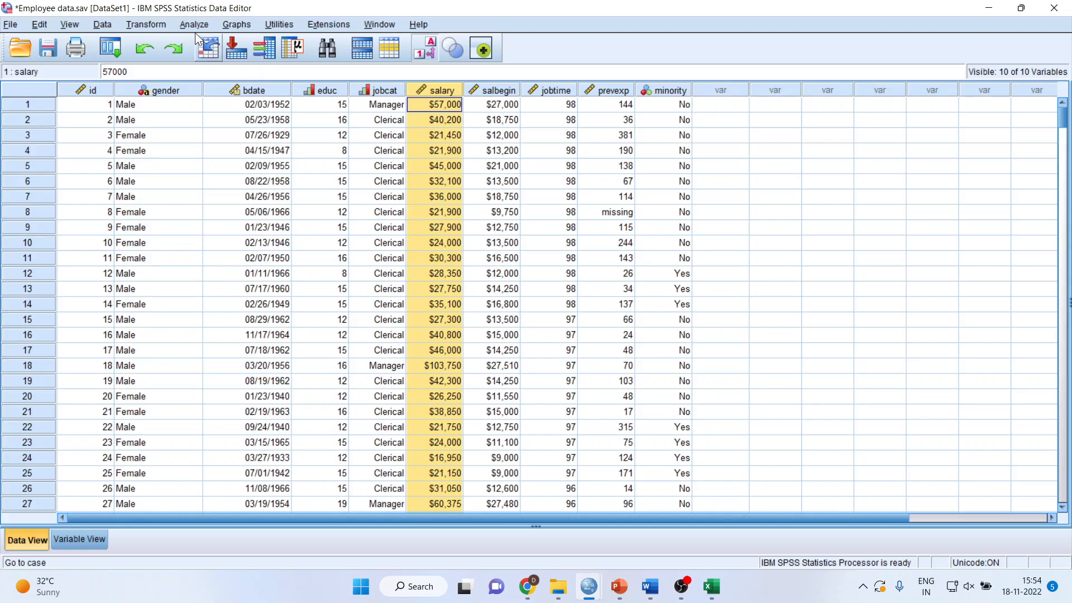
Start an Explore analysis, reset its previous settings and set salary as the dependent variable.
click(194, 28)
mouse_move(223, 60)
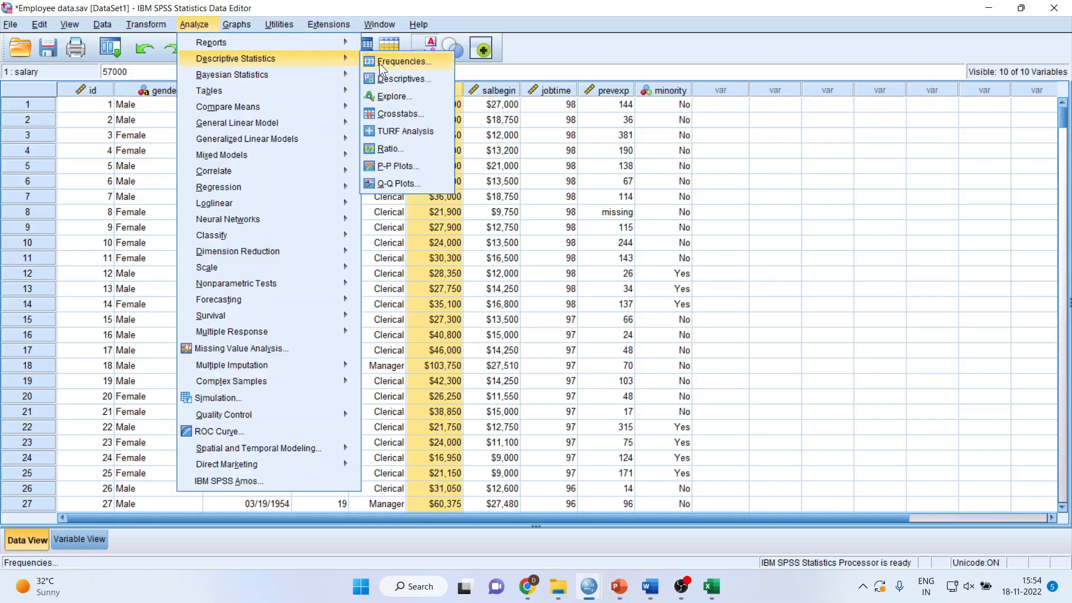
click(394, 98)
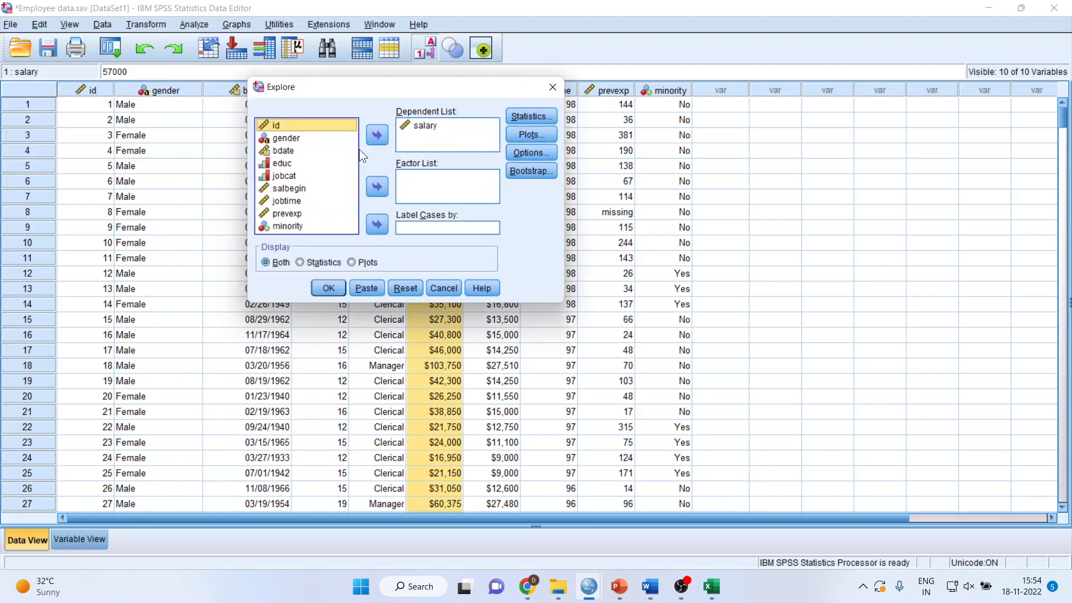
click(406, 289)
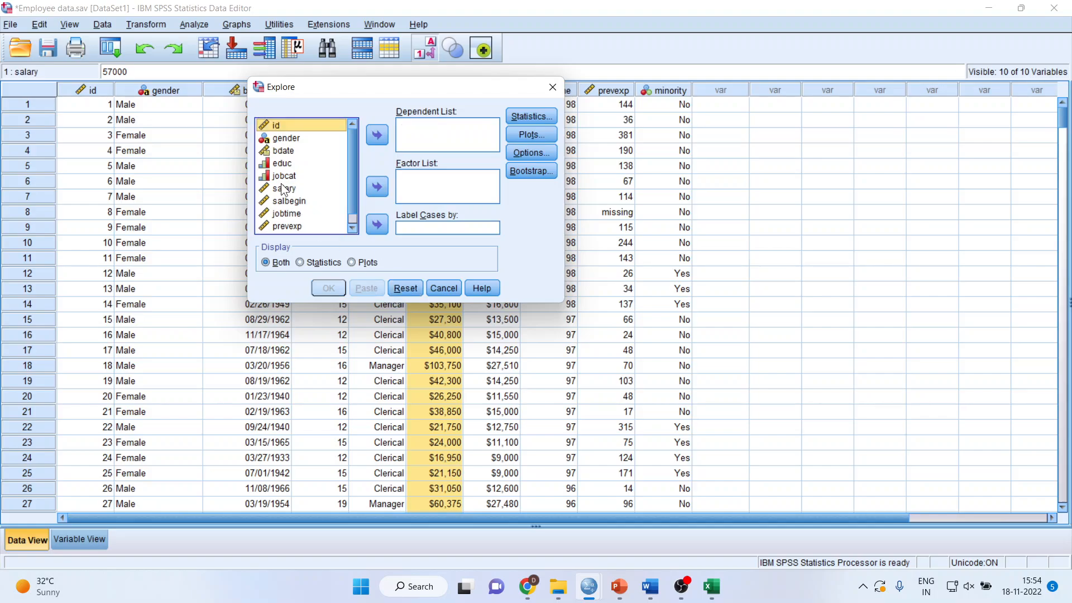
click(286, 188)
click(375, 138)
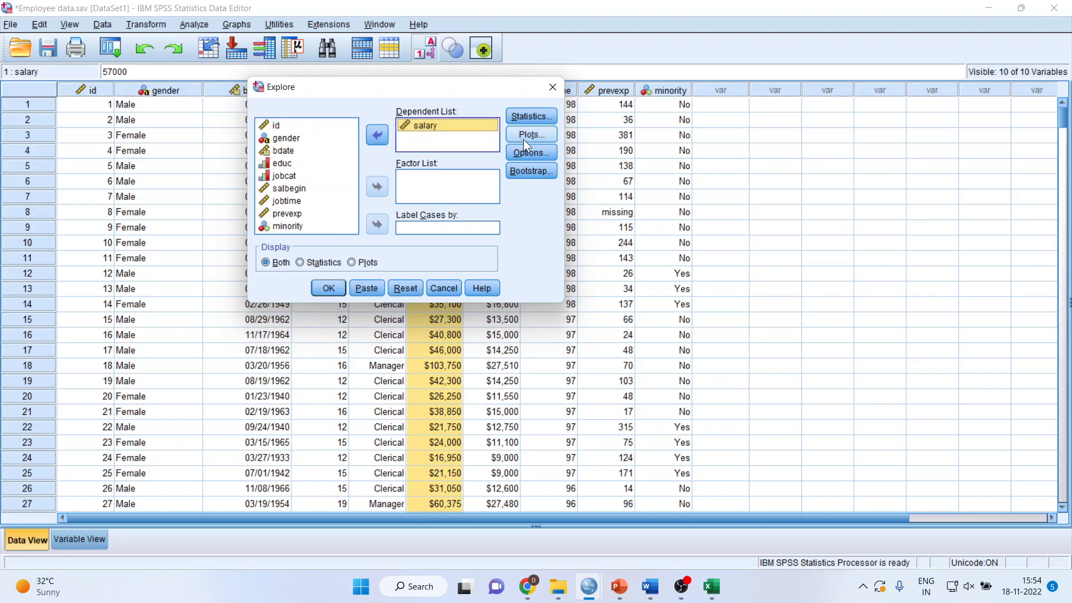
Include outliers in the Explore statistics alongside the descriptives.
click(539, 117)
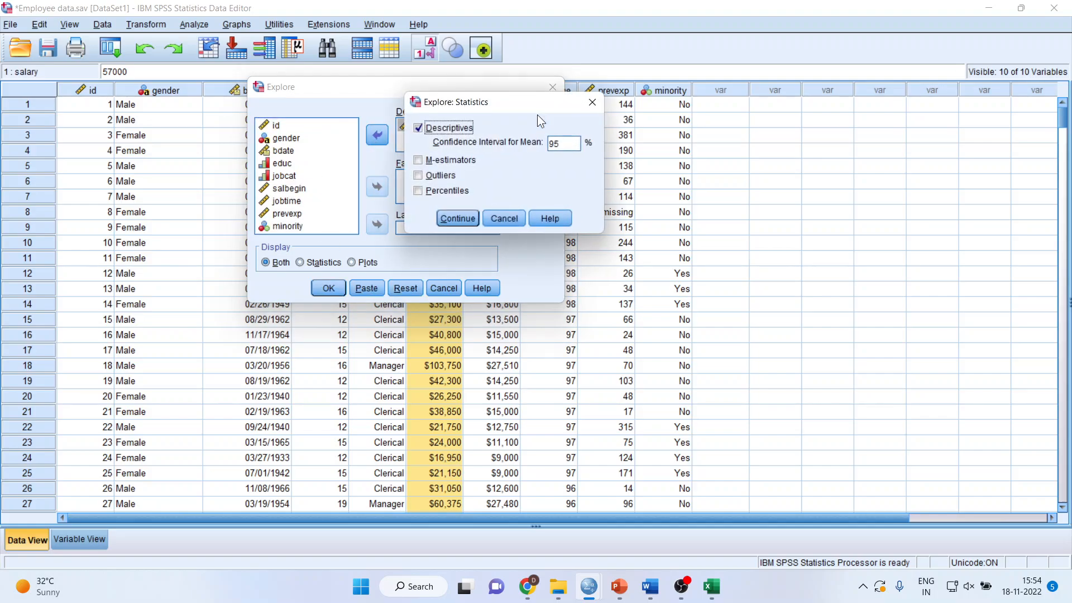
click(419, 176)
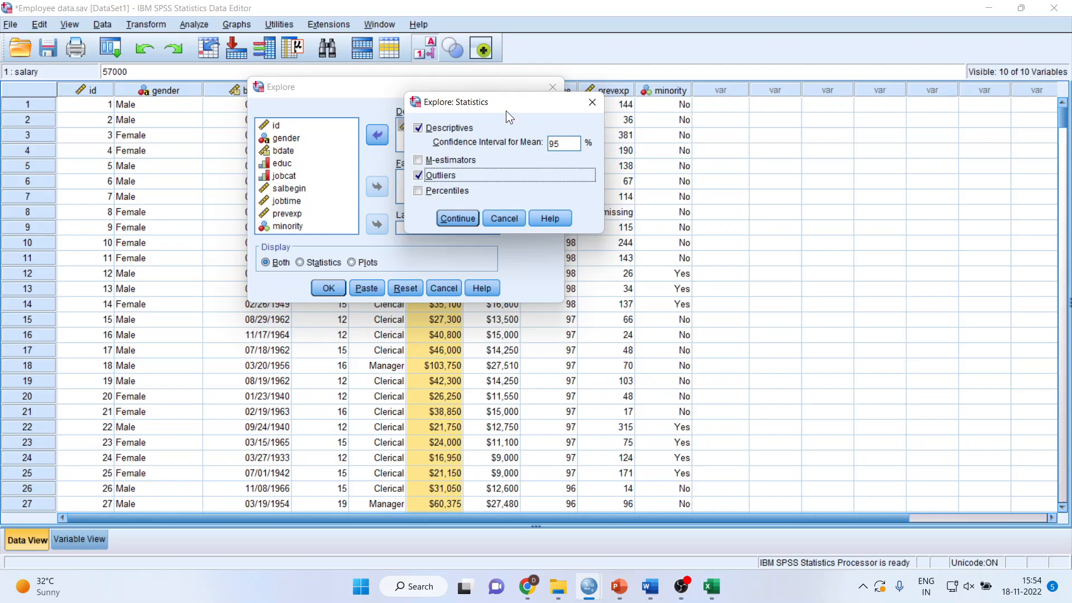
drag(506, 111, 699, 102)
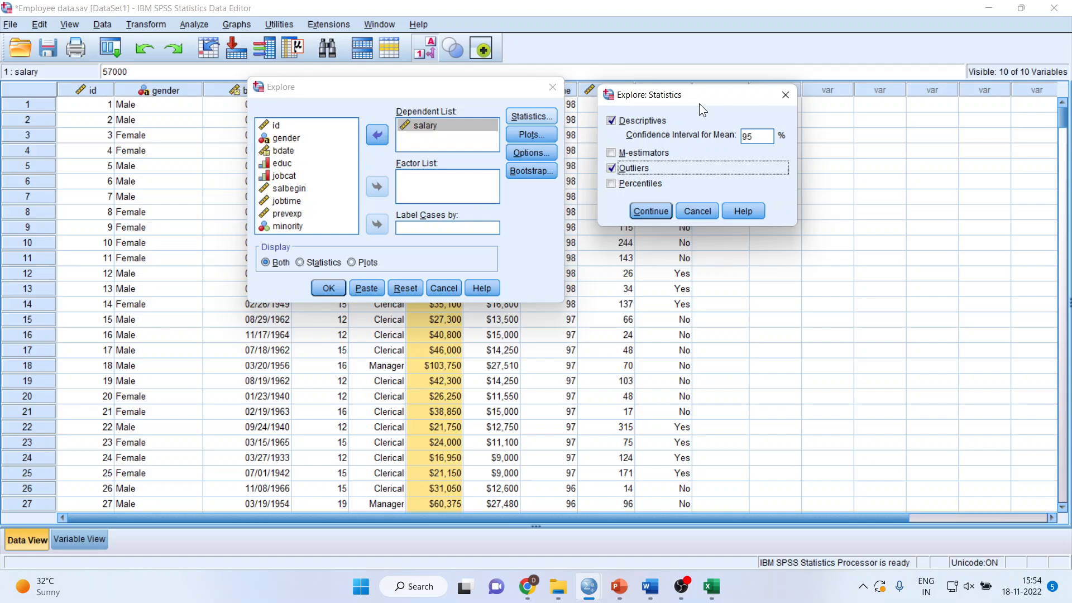
click(652, 210)
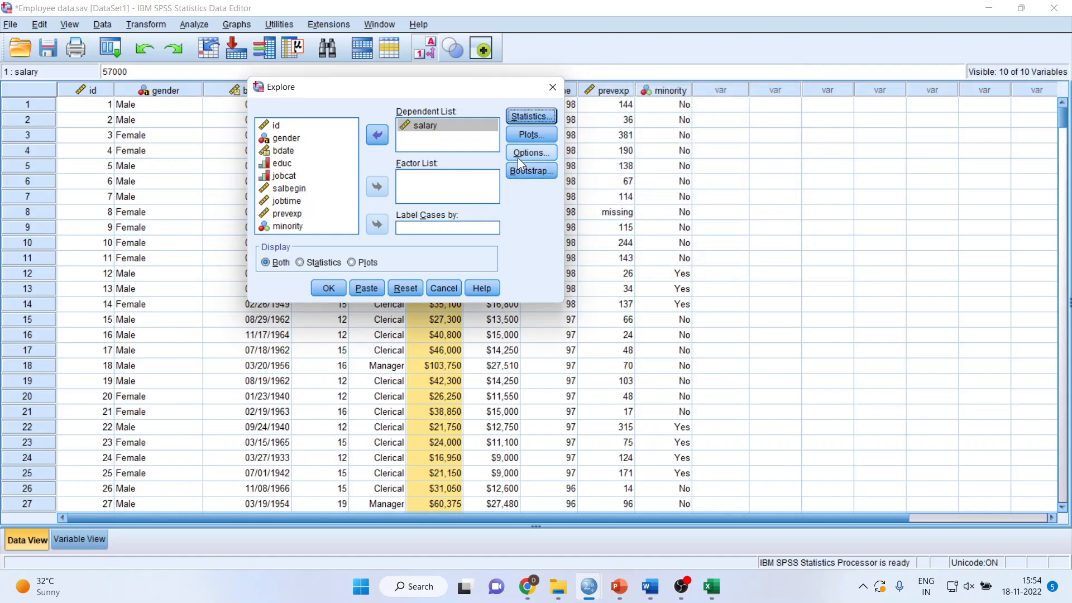
Add a histogram and normality plots with tests to the Explore plots, and run the analysis.
click(530, 135)
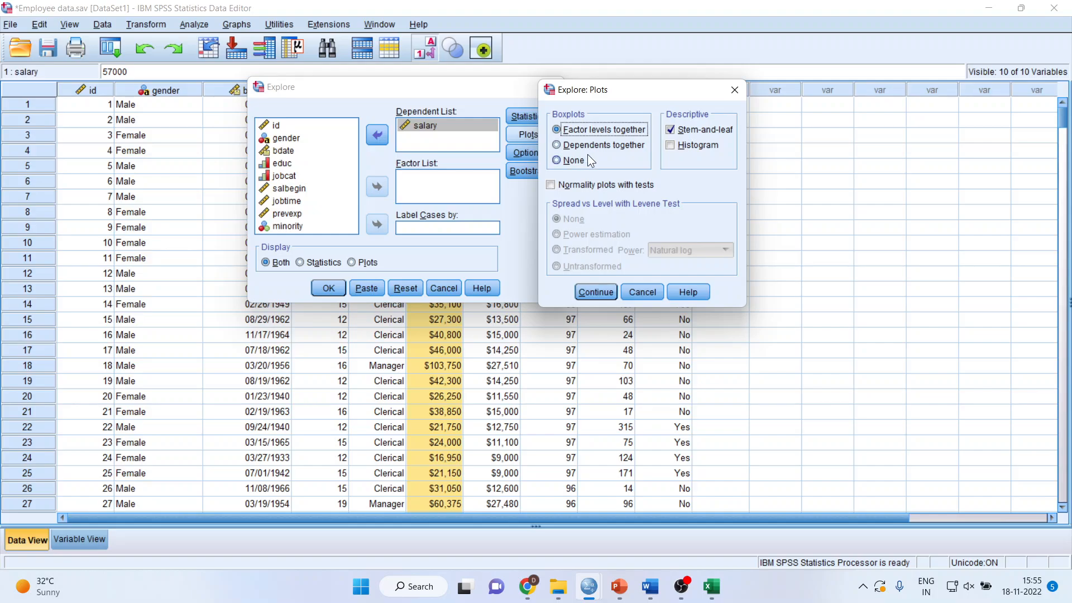
click(671, 146)
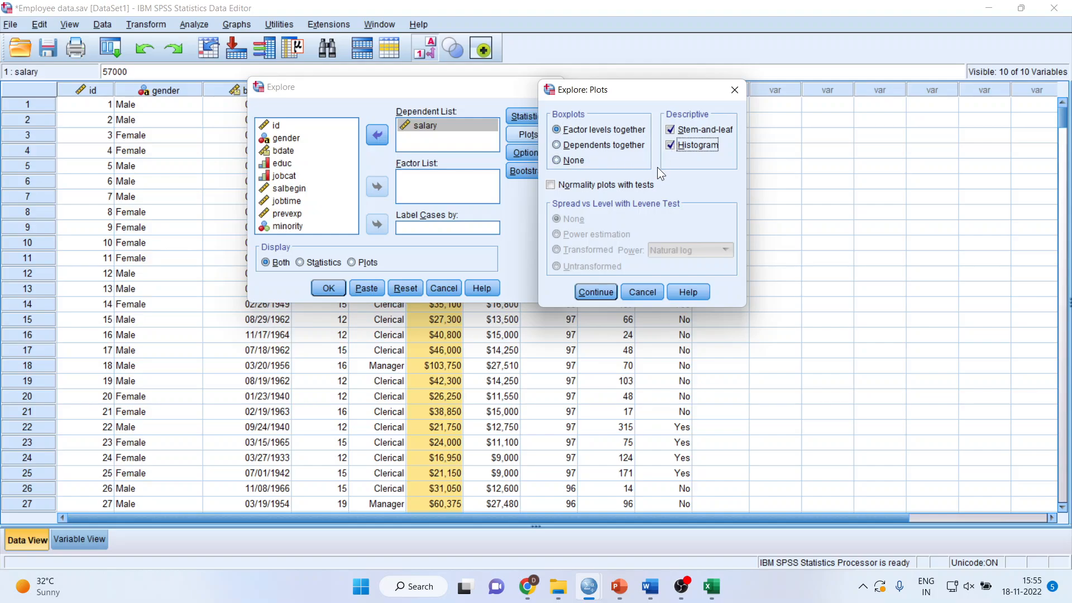
click(551, 186)
click(608, 294)
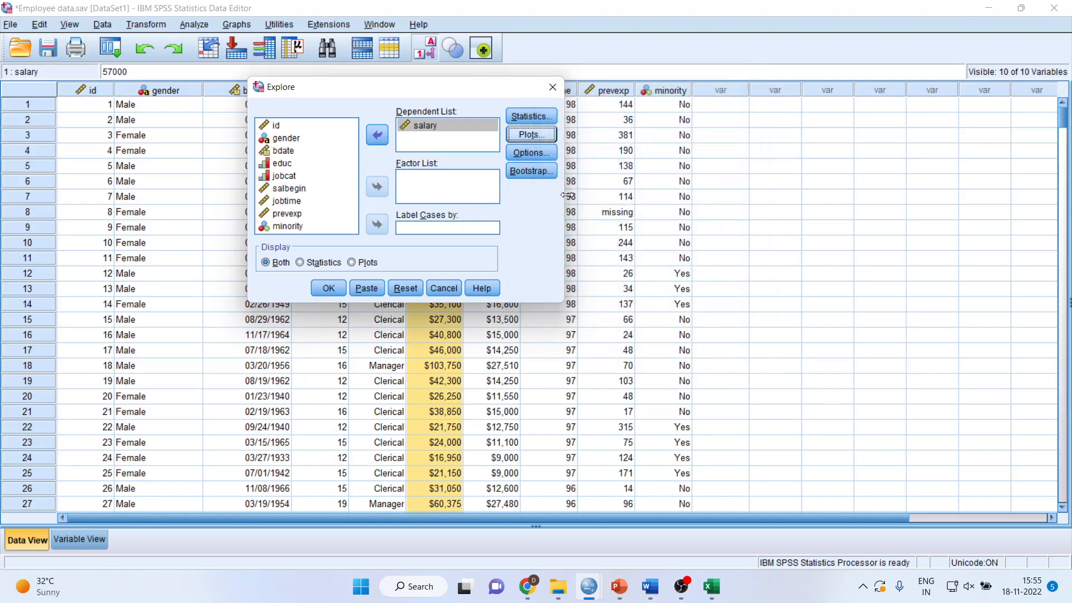
click(317, 287)
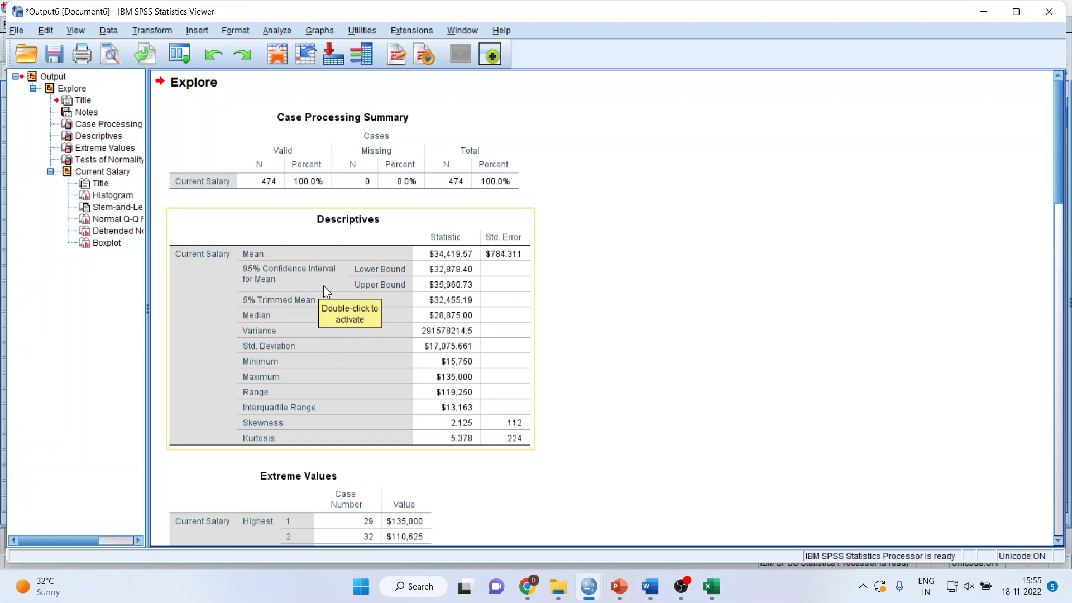
Examine the Descriptives and Extreme Values tables for Current Salary, comparing the mean with the 5% trimmed mean.
click(448, 256)
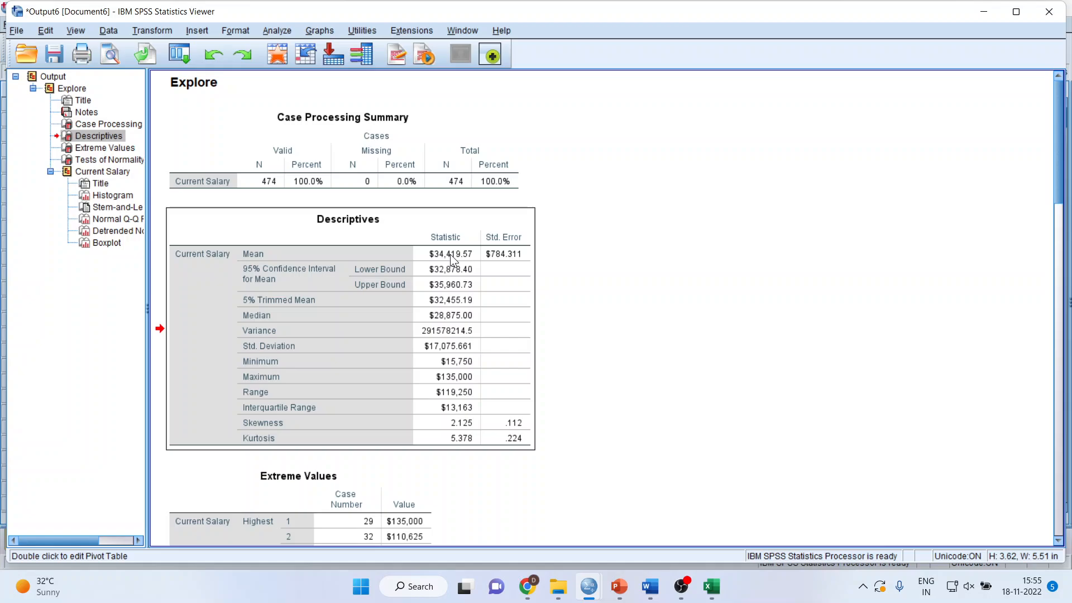
click(453, 300)
scroll(453, 300, down, 3)
click(368, 338)
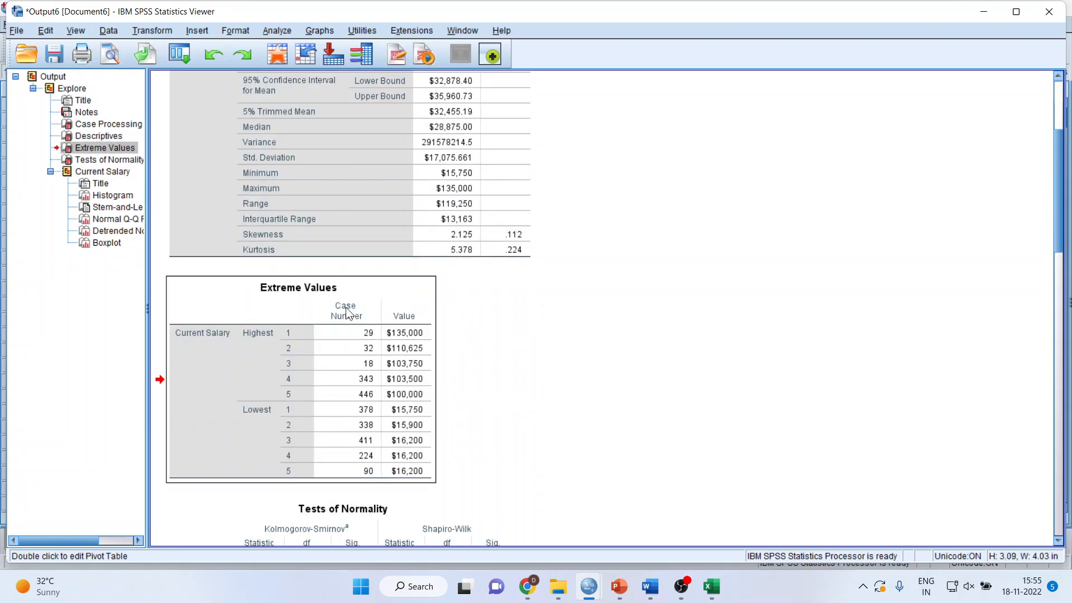
scroll(549, 320, down, 2)
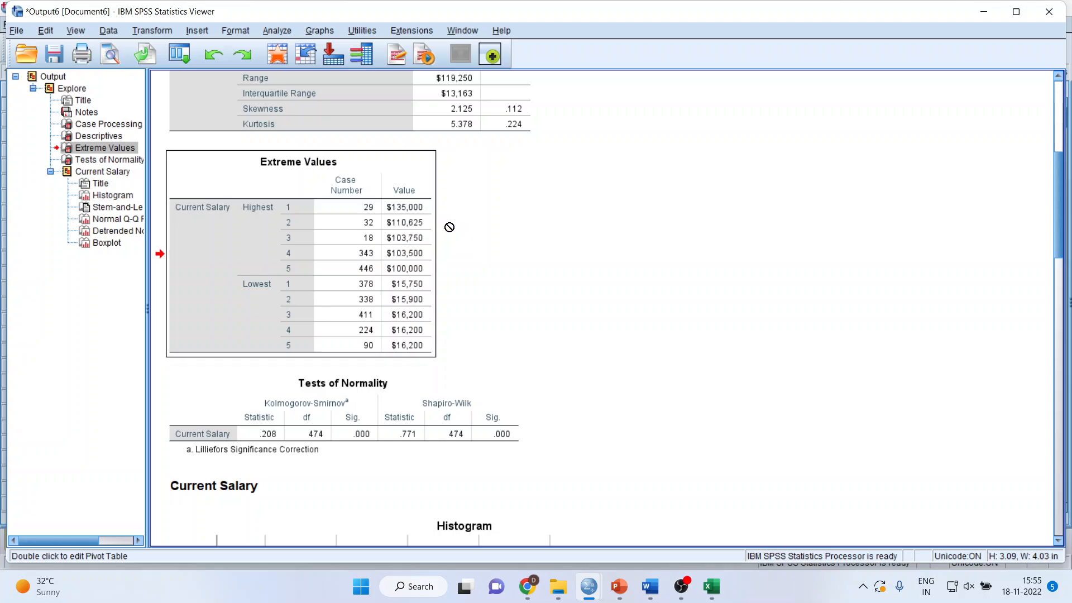
scroll(514, 253, up, 5)
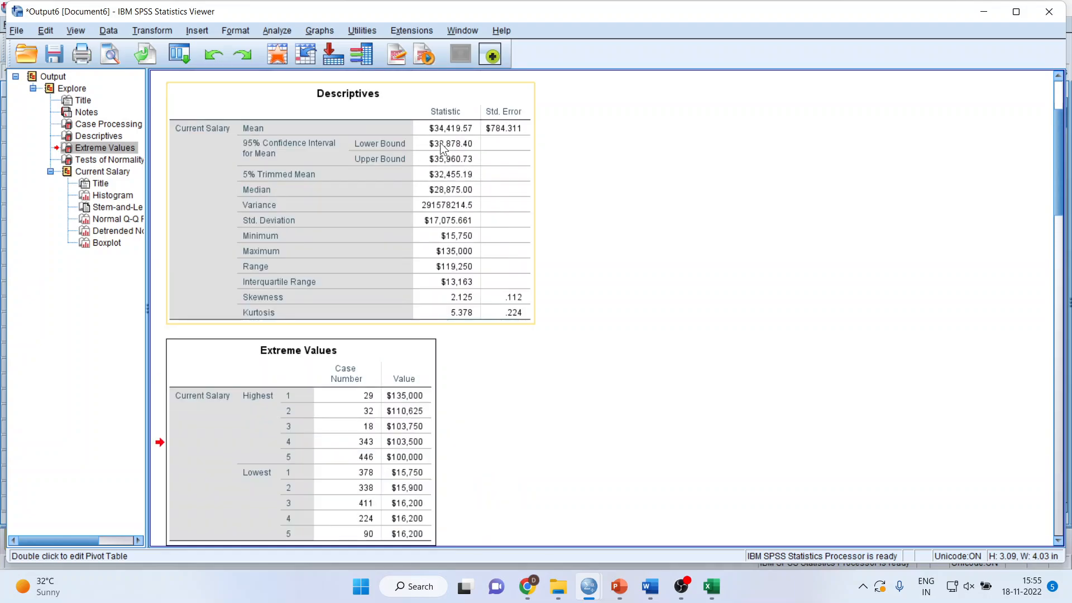
click(439, 129)
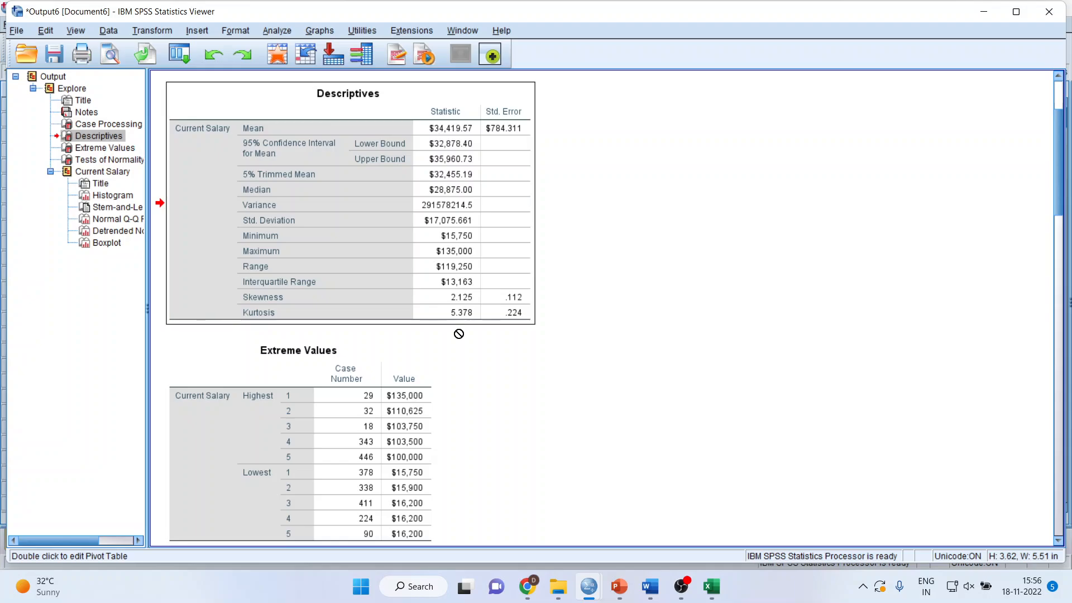
scroll(481, 280, down, 3)
click(411, 274)
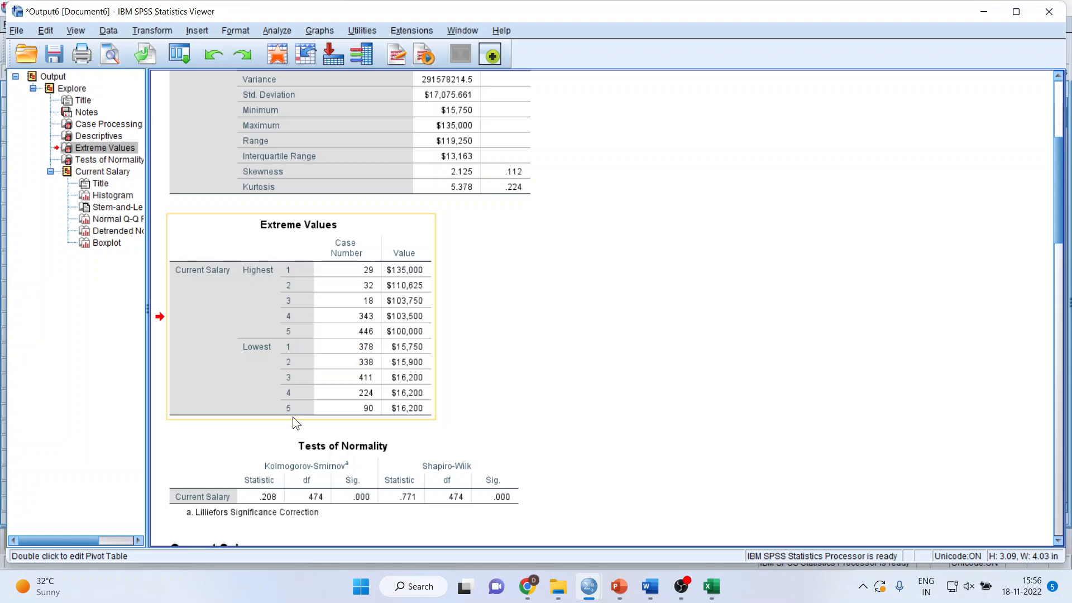
Add a normal distribution curve to the Current Salary histogram and close the chart editor.
scroll(616, 313, down, 10)
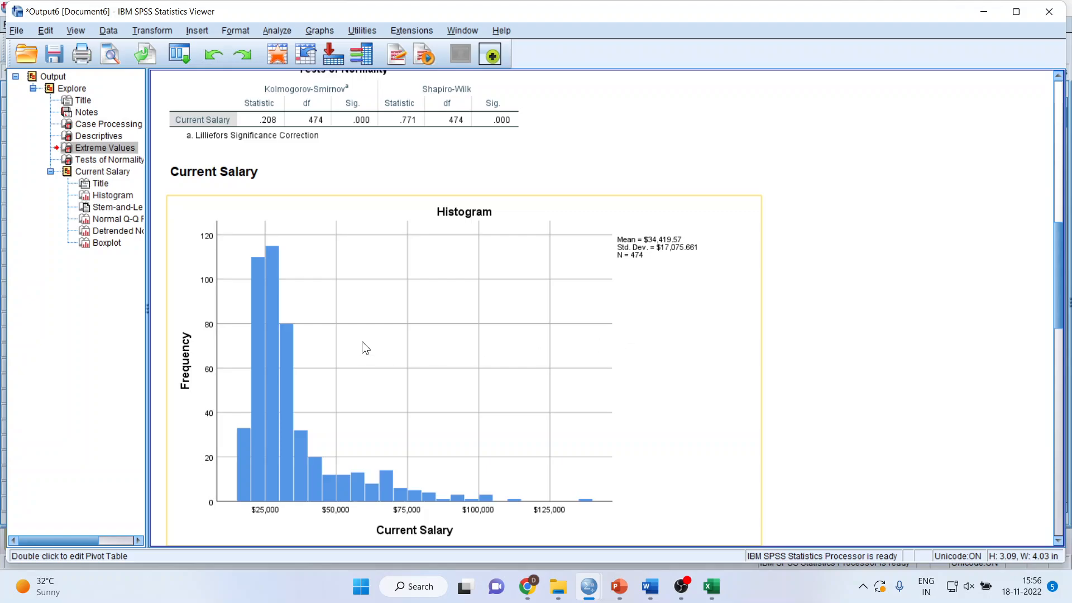
scroll(363, 335, down, 3)
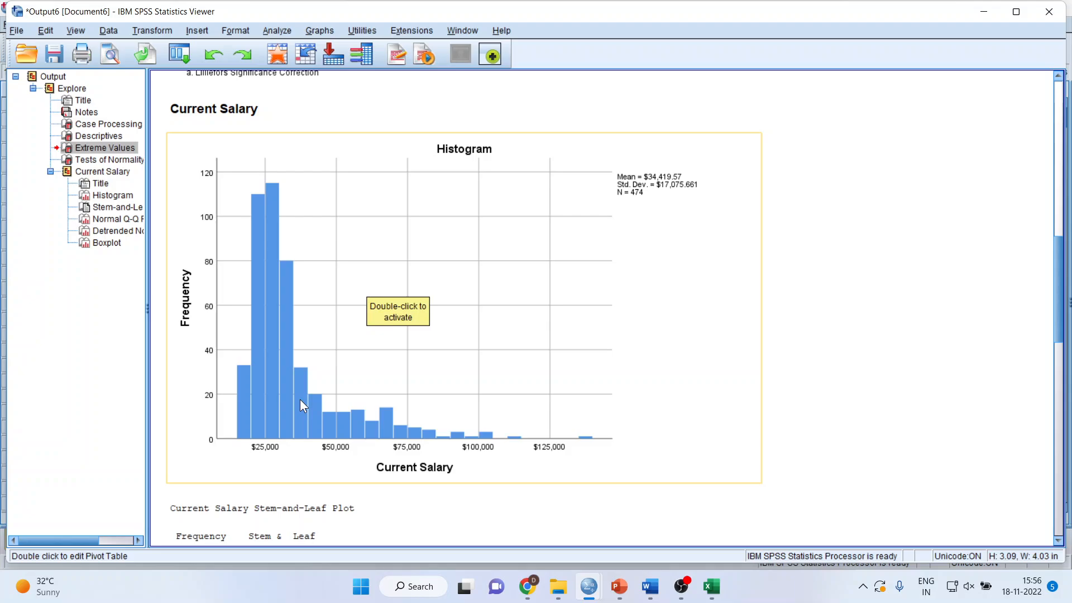
double_click(270, 344)
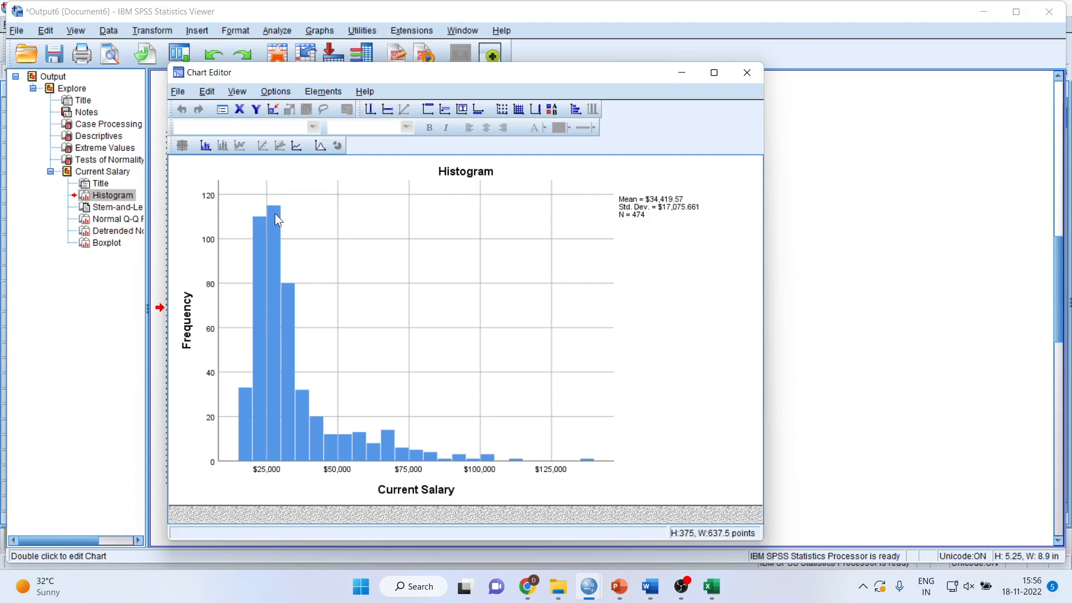
click(323, 147)
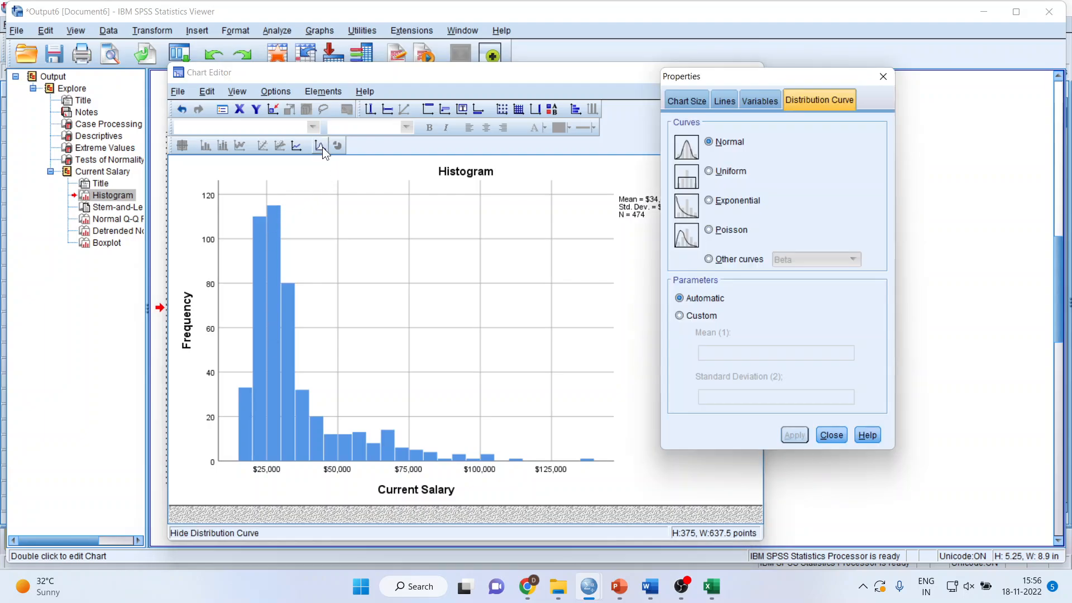
click(830, 435)
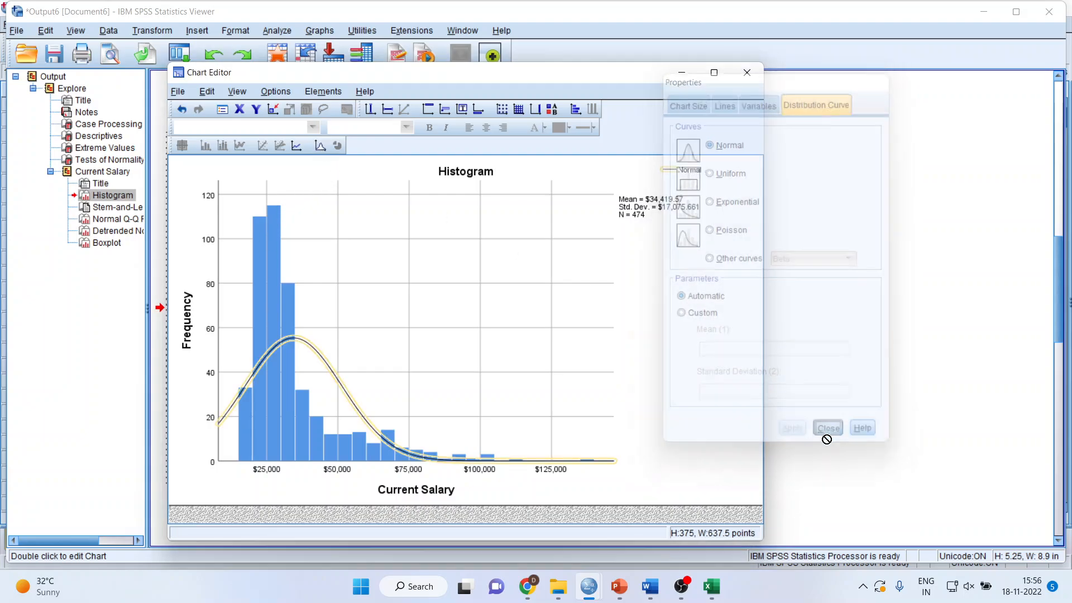
click(747, 73)
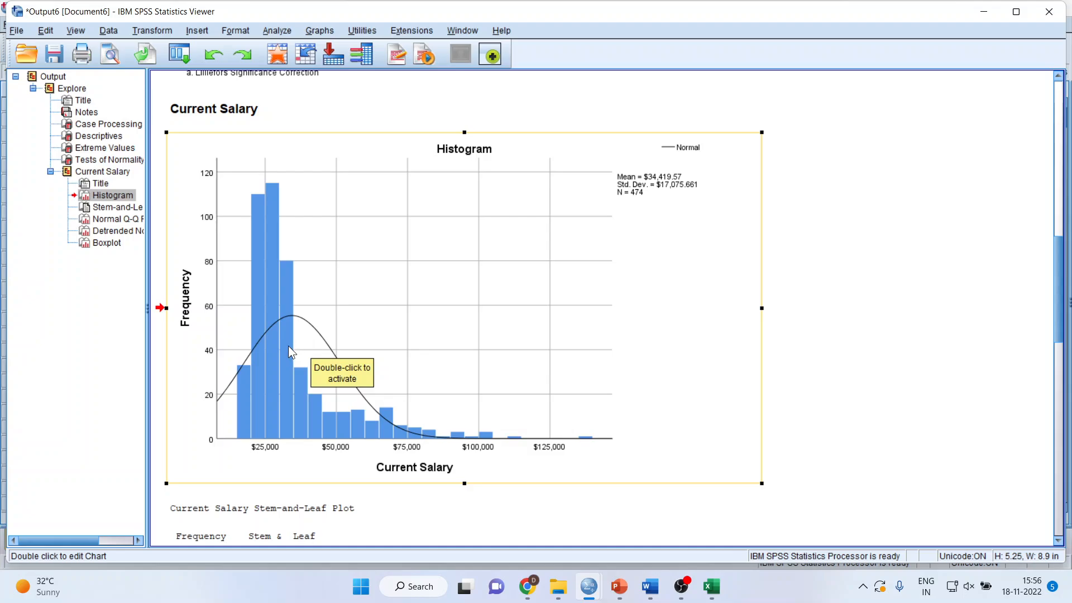
Capture a rectangular screenshot of the Current Salary histogram and paste it into Document2 in Word.
drag(300, 307, 928, 378)
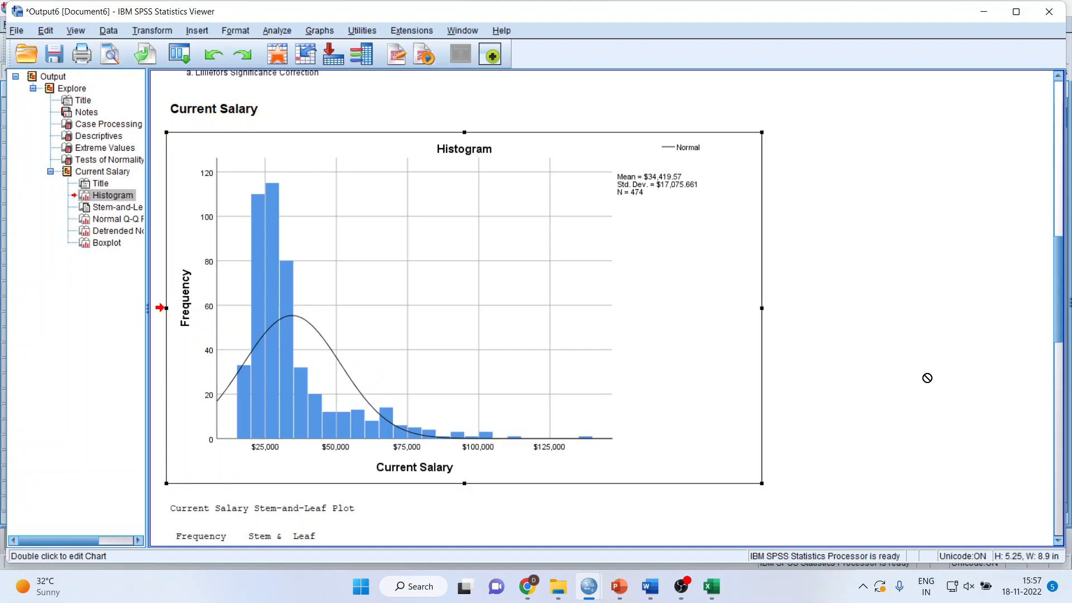
key(super+shift+s)
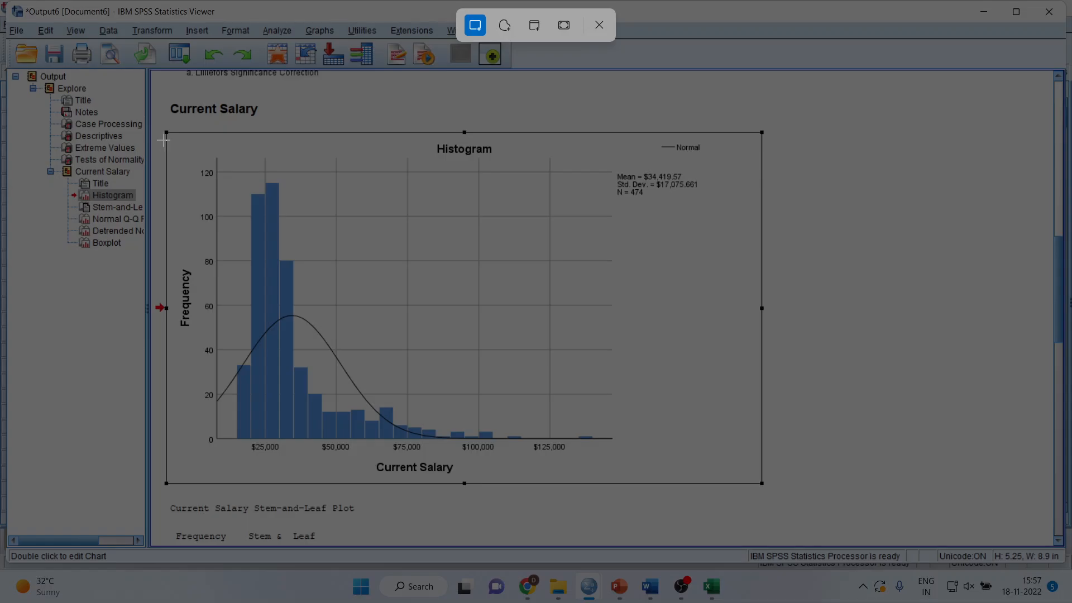
drag(167, 134, 628, 465)
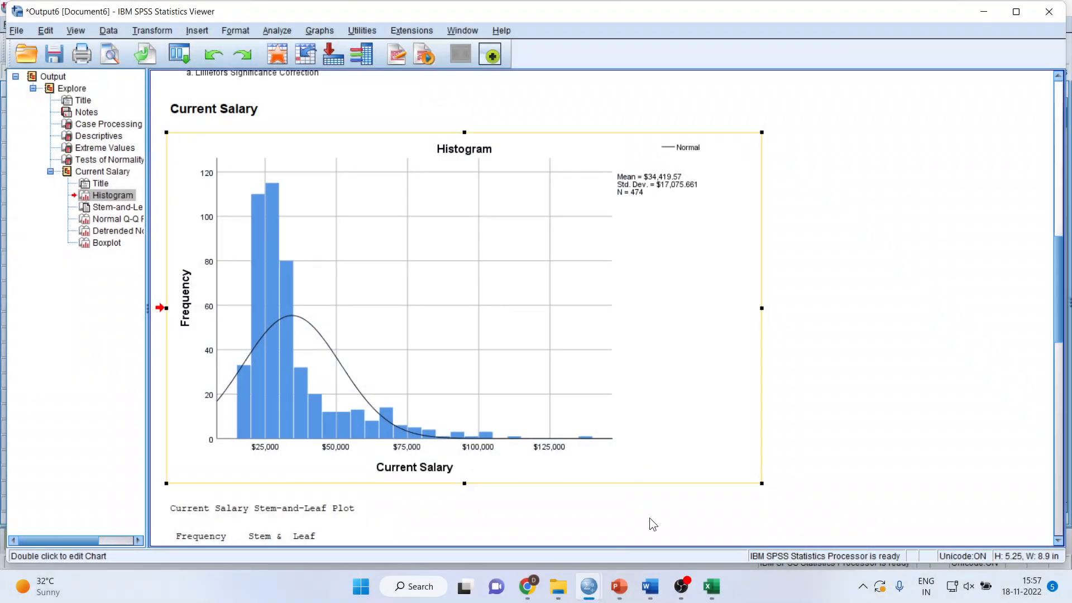
mouse_move(662, 592)
click(701, 545)
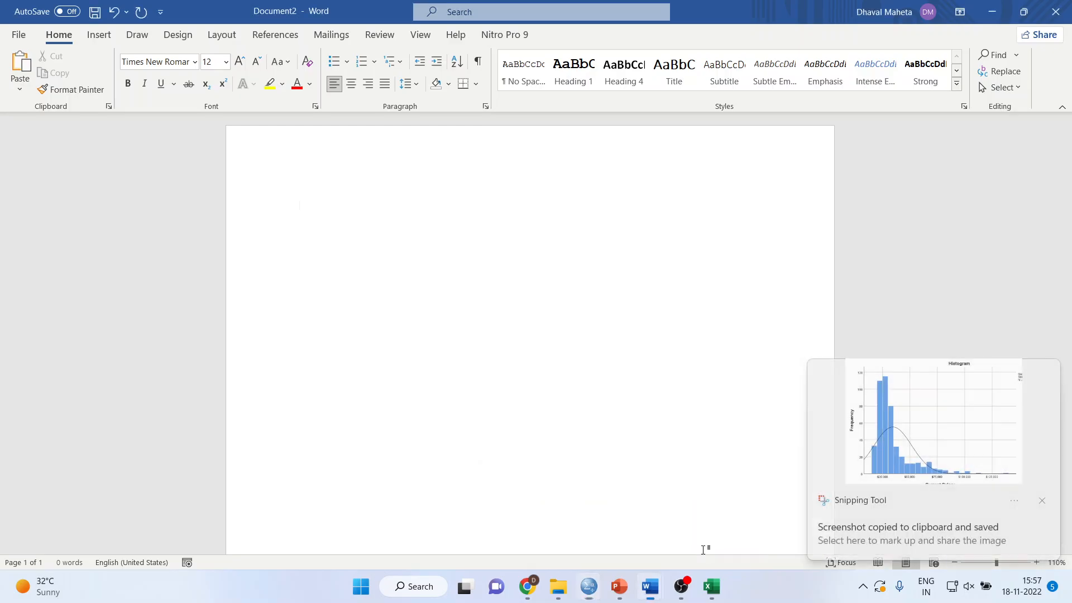
key(ctrl+v)
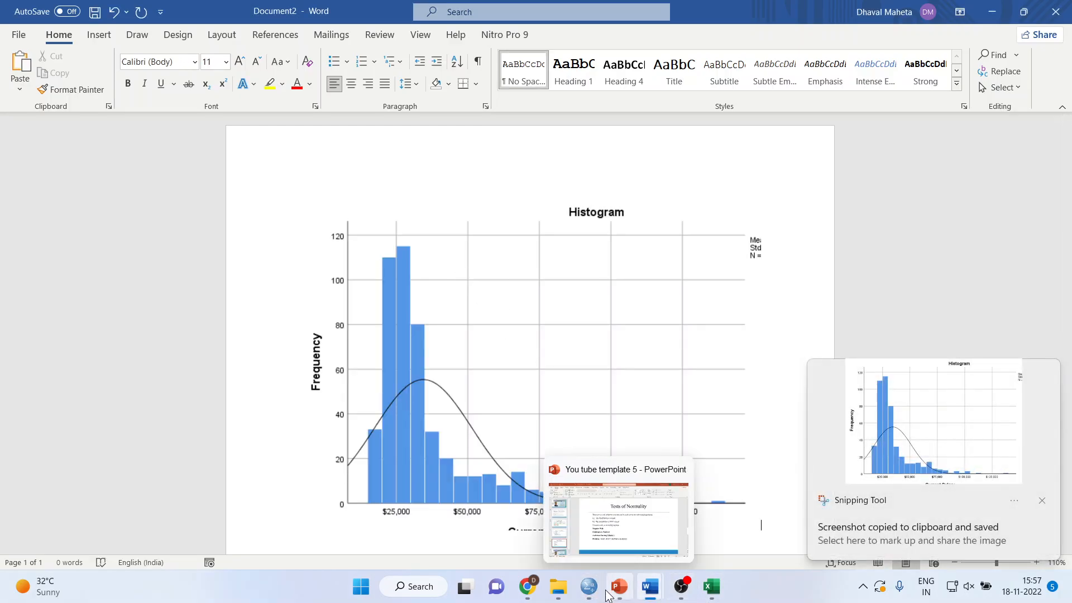
Select the Current Salary stem-and-leaf plot in the SPSS output and return to Document2 in Word.
mouse_move(681, 587)
click(693, 542)
scroll(660, 375, down, 6)
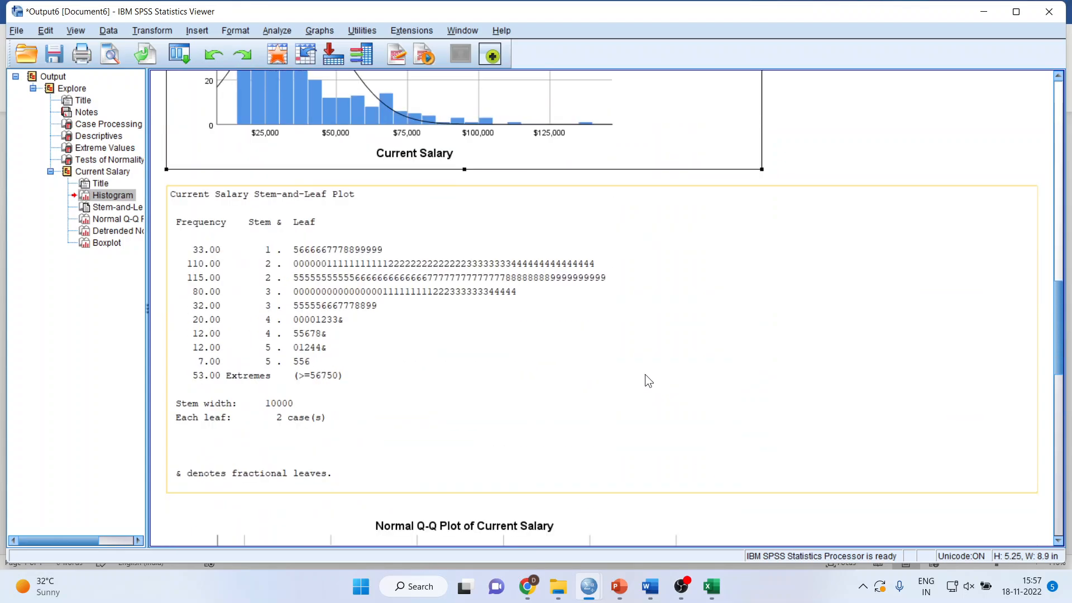
click(348, 254)
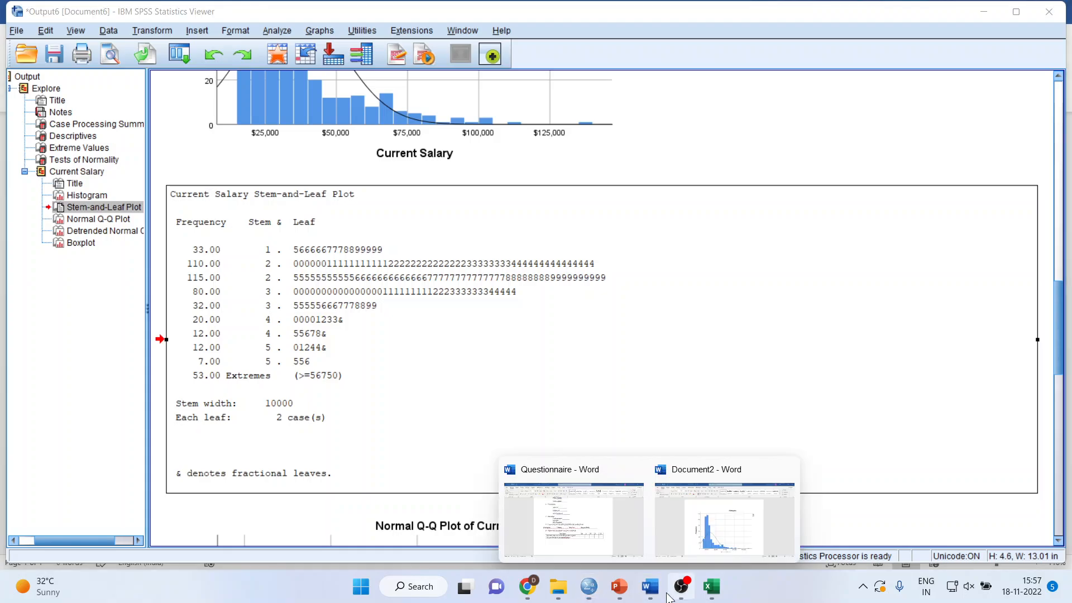
click(702, 545)
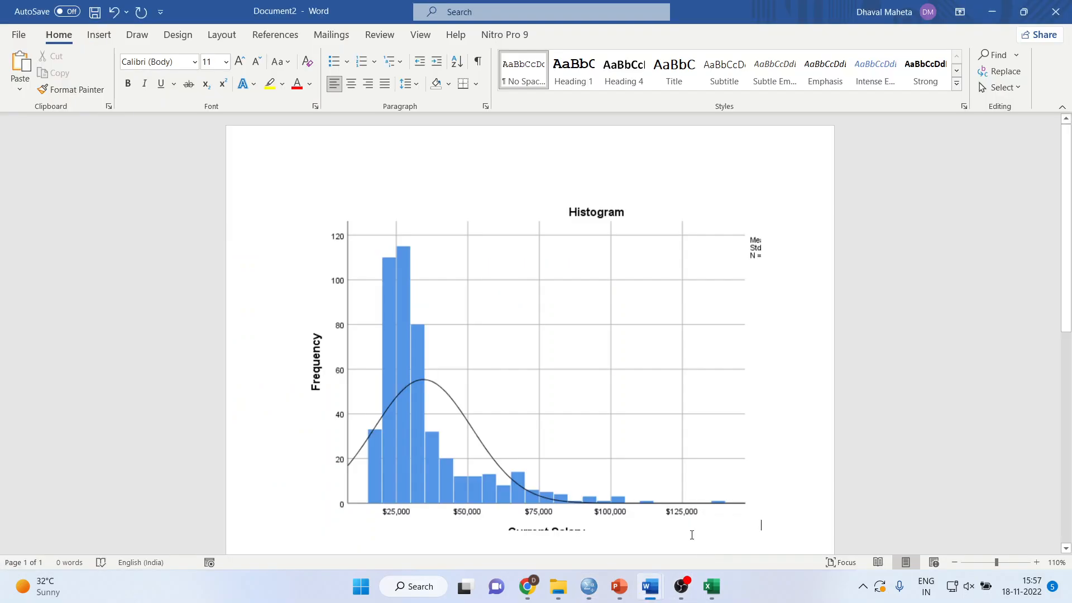
key(Left)
key(Return)
key(Return)
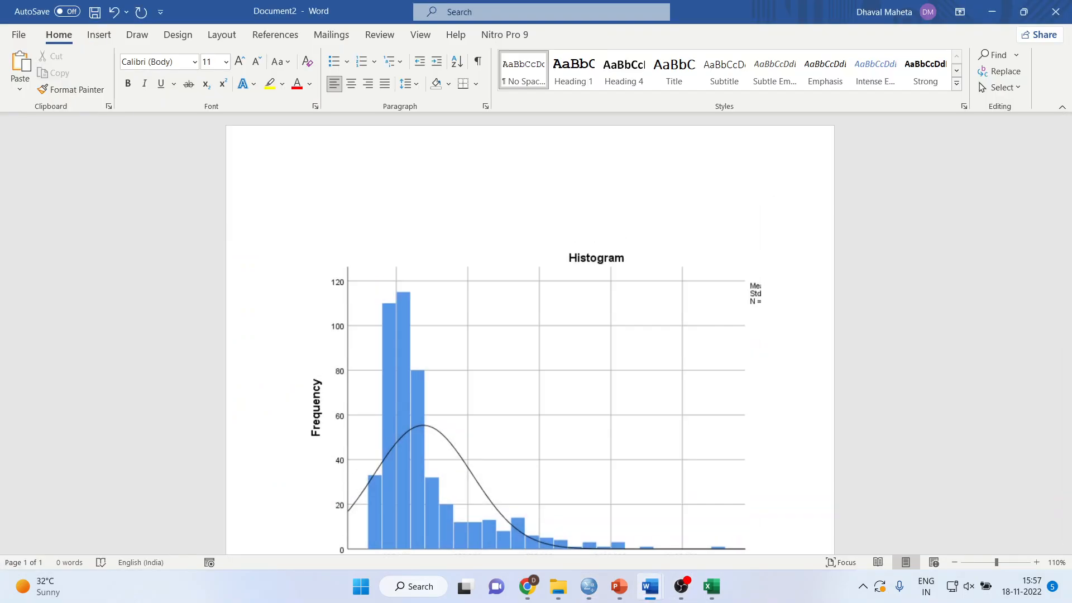
key(ctrl+z)
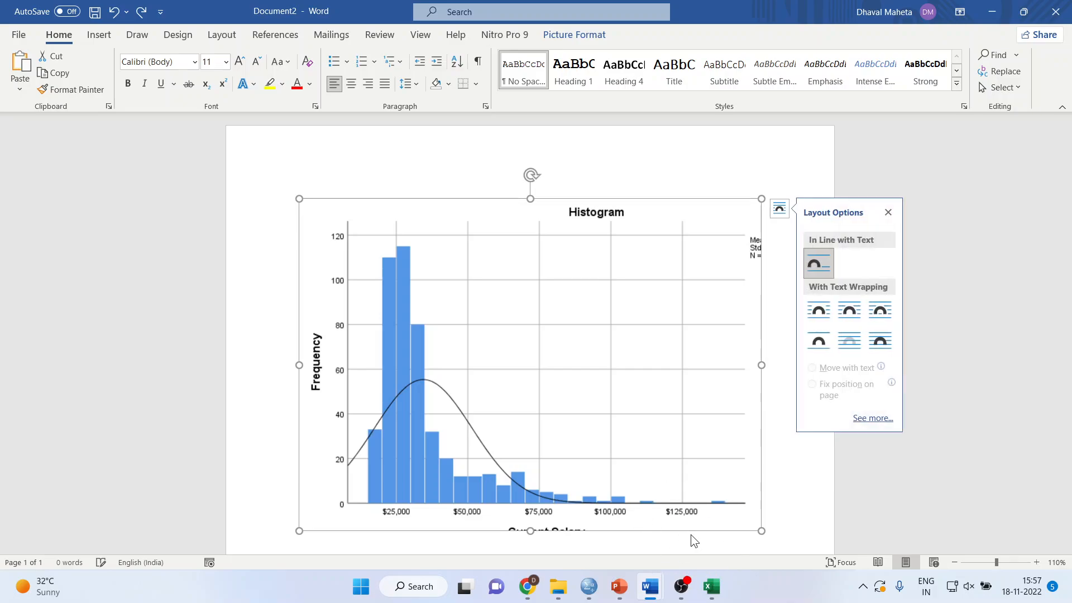
Insert five blank lines below the pasted histogram picture.
click(783, 535)
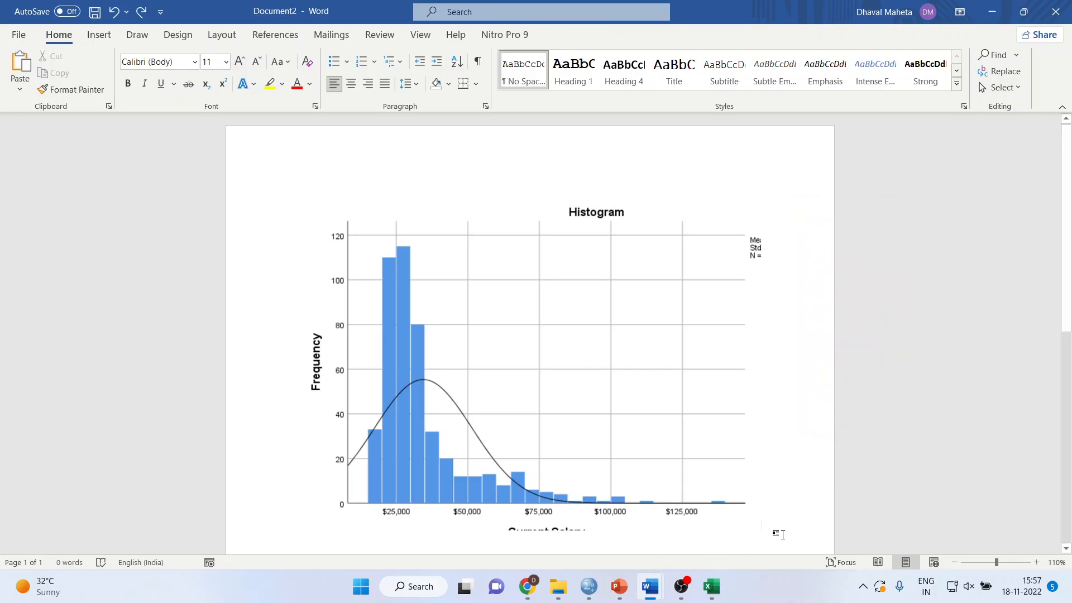
key(Return)
key(Return)
key(Return)
key(Return)
key(Return)
Enter the sample number list 11,12,13,24,25,27,31,32,17,28 on the line below the histogram.
text(11)
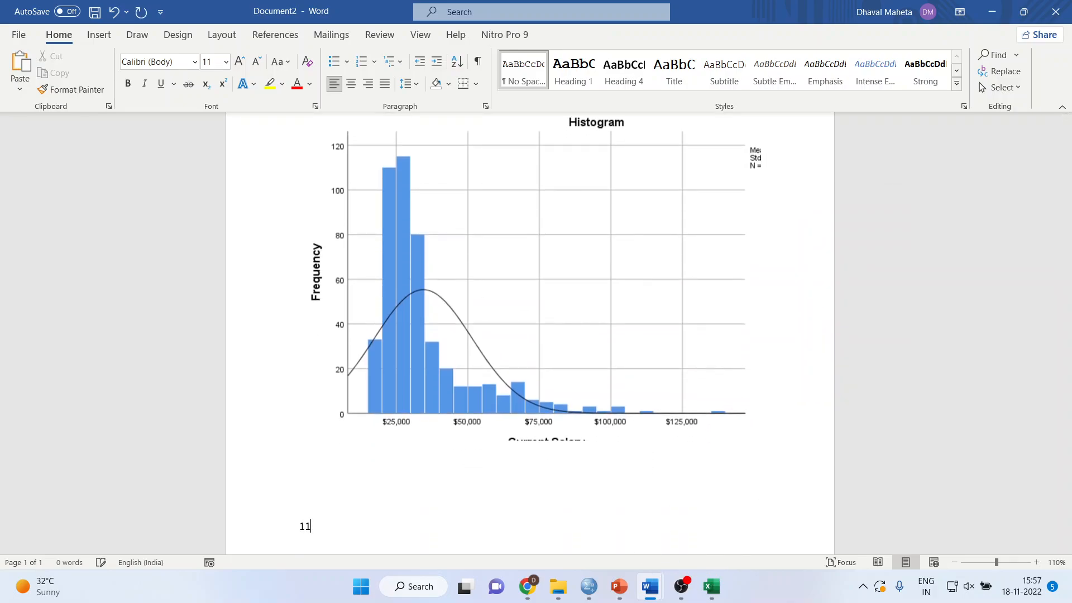
text(,12,13,24)
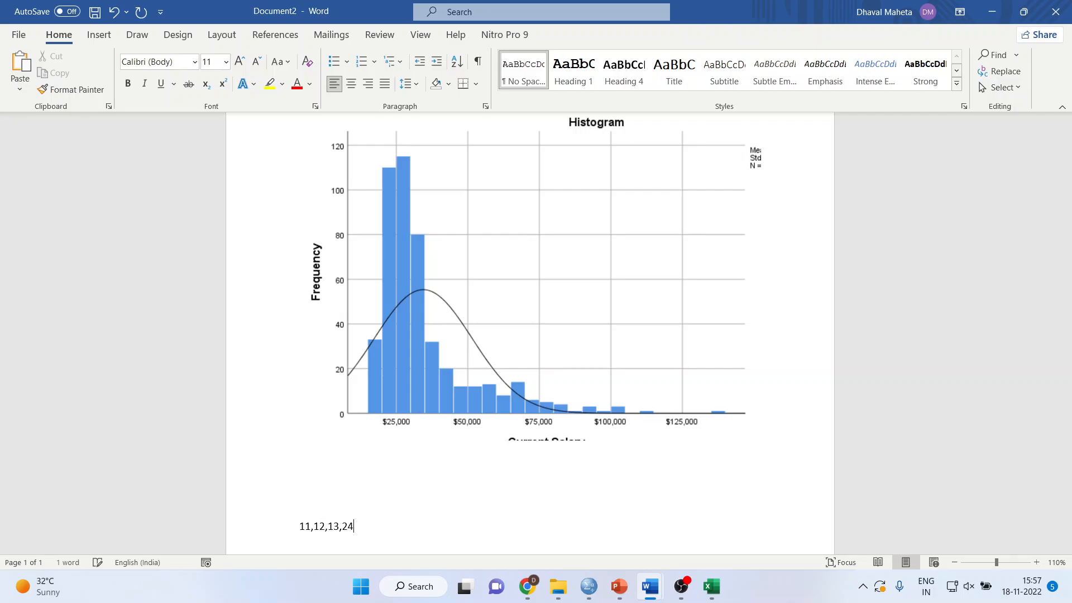
text(,25,27,31,32,17,28)
Start a manual stem-and-leaf table below the number list, giving stem 1 the leaves 123 and stem 2 the leaves 457.
scroll(531, 335, down, 1)
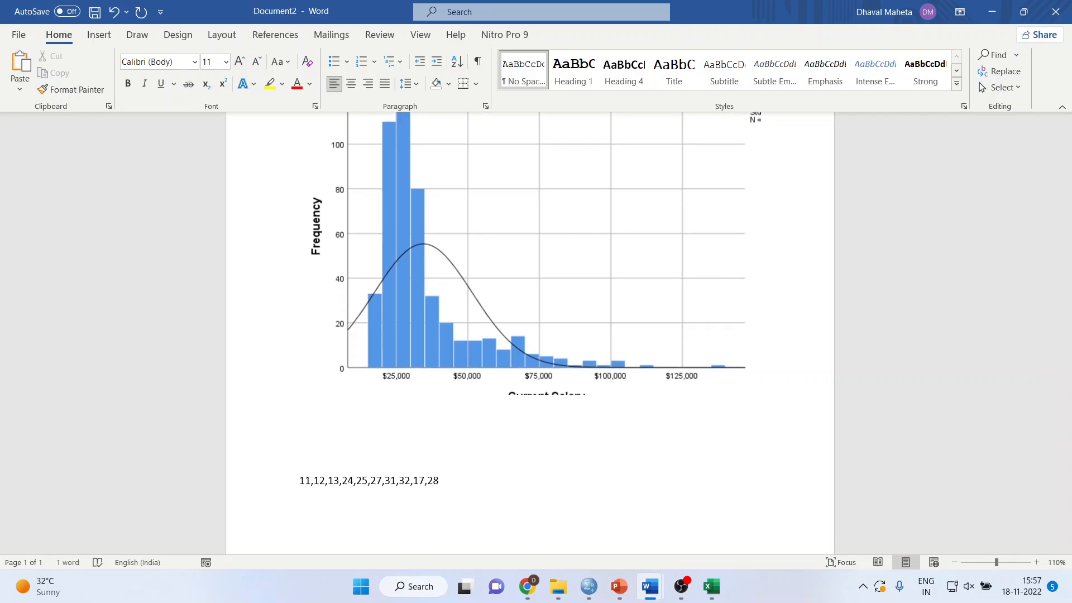
text(1	1)
key(Left)
key(Left)
text(23)
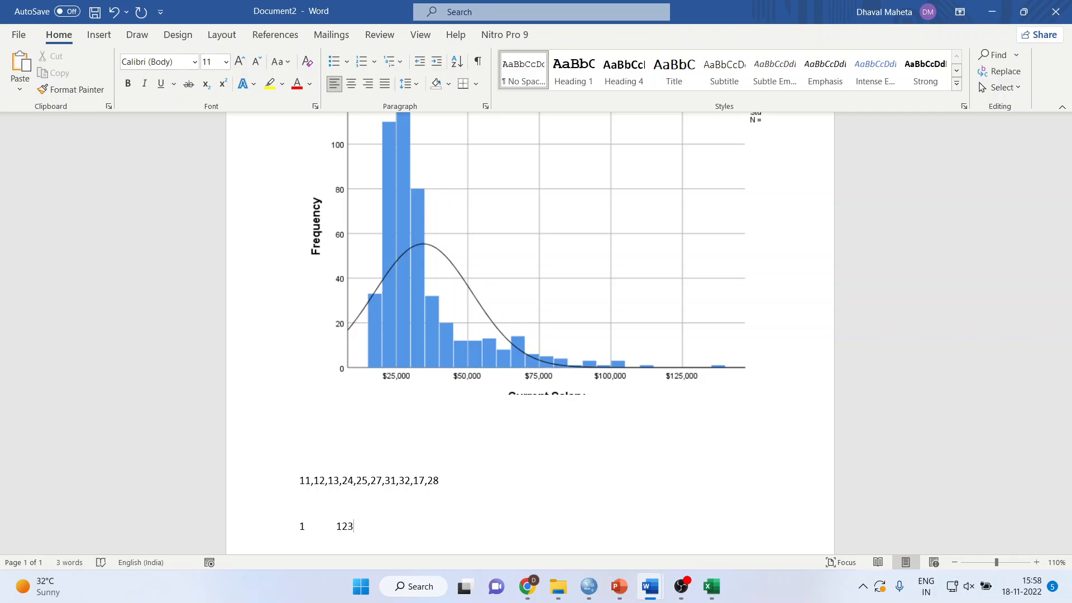
key(Return)
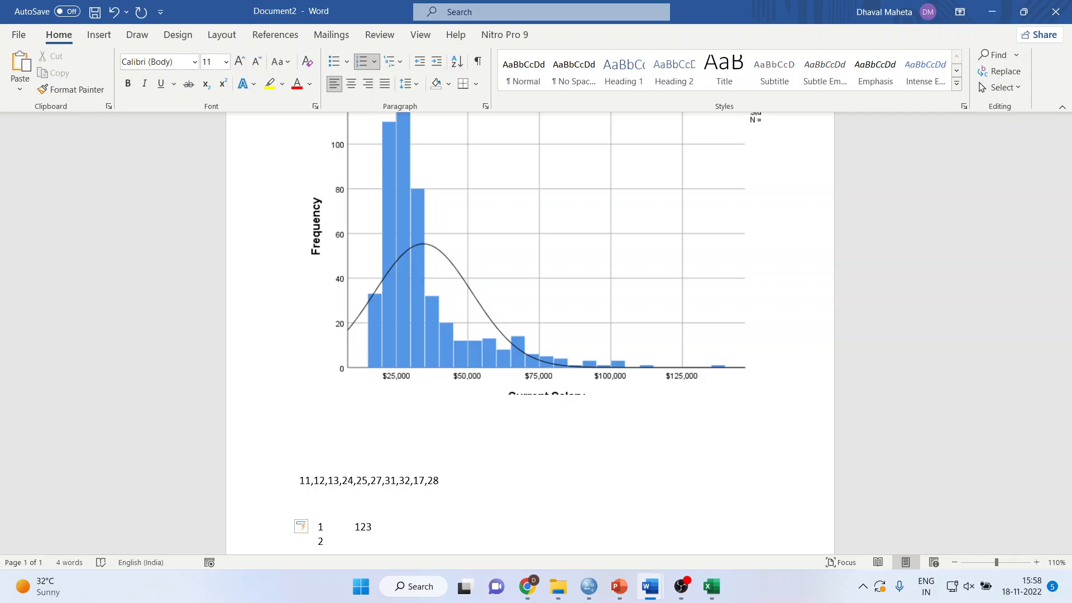
text(457)
key(Return)
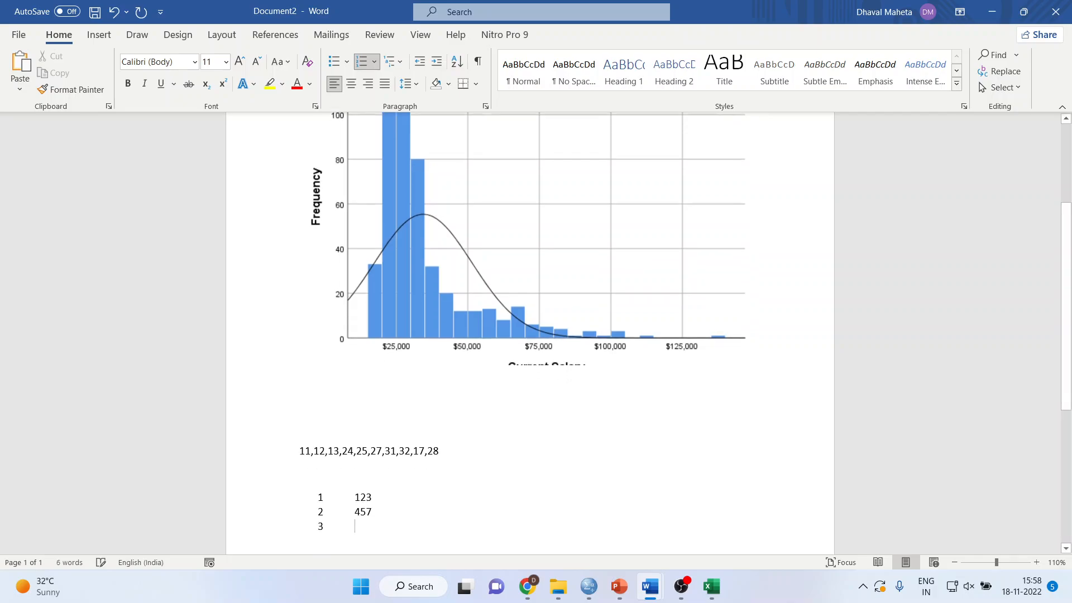
Give stem 3 the leaves 12, append leaf 7 to stem 1 and leaf 8 to stem 2, and end the numbered list.
text(1)
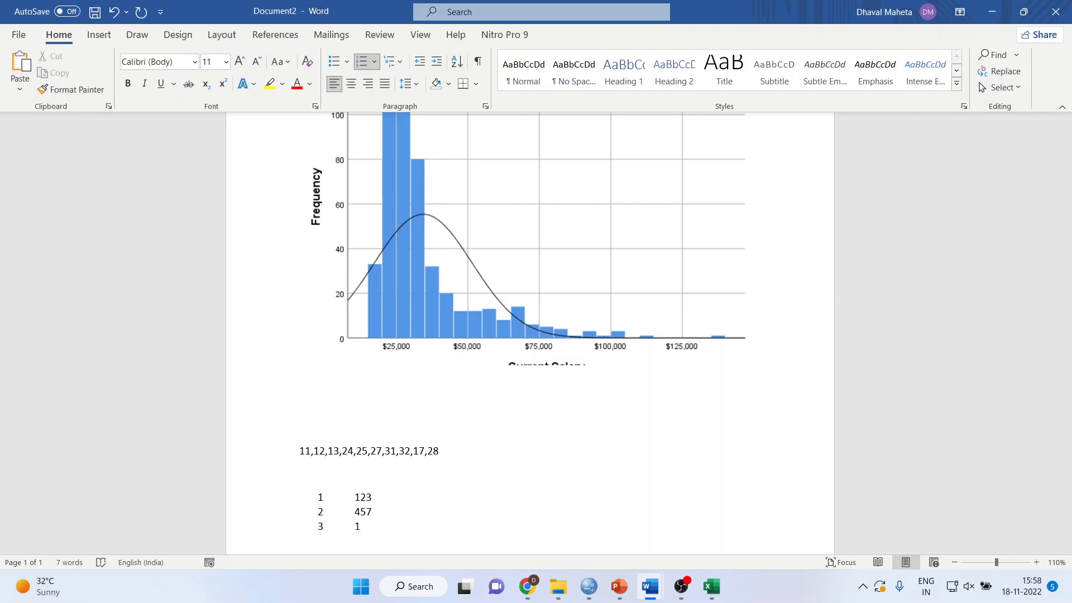
text(2)
key(Up)
key(Up)
text(7)
key(Down)
text(8)
key(Return)
key(Return)
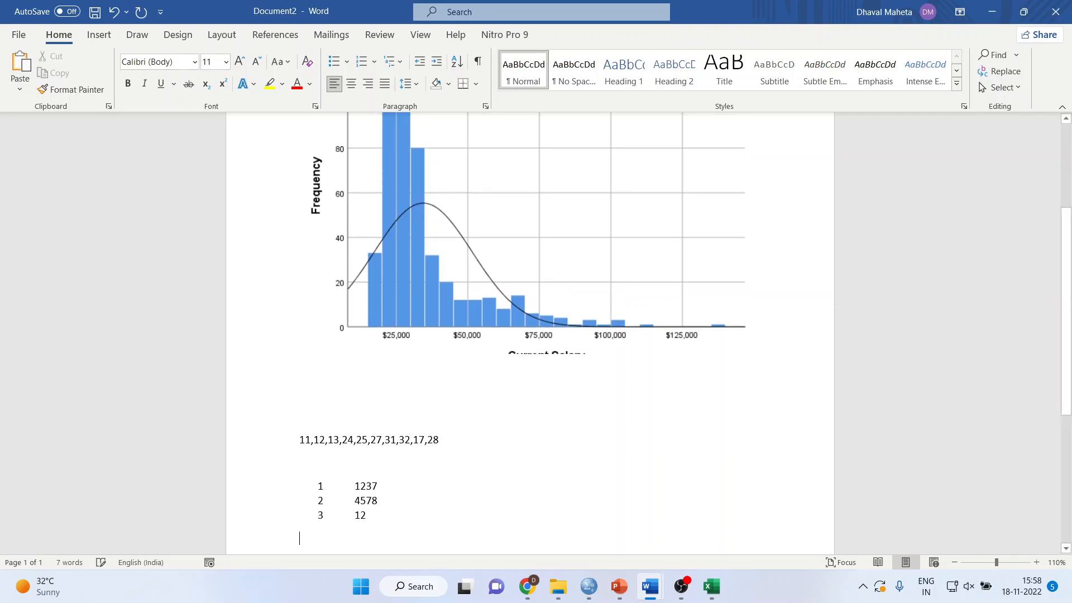
Delete the sample number list and the manual stem-and-leaf table from the document.
key(Up)
key(Up)
key(Up)
key(Up)
key(Up)
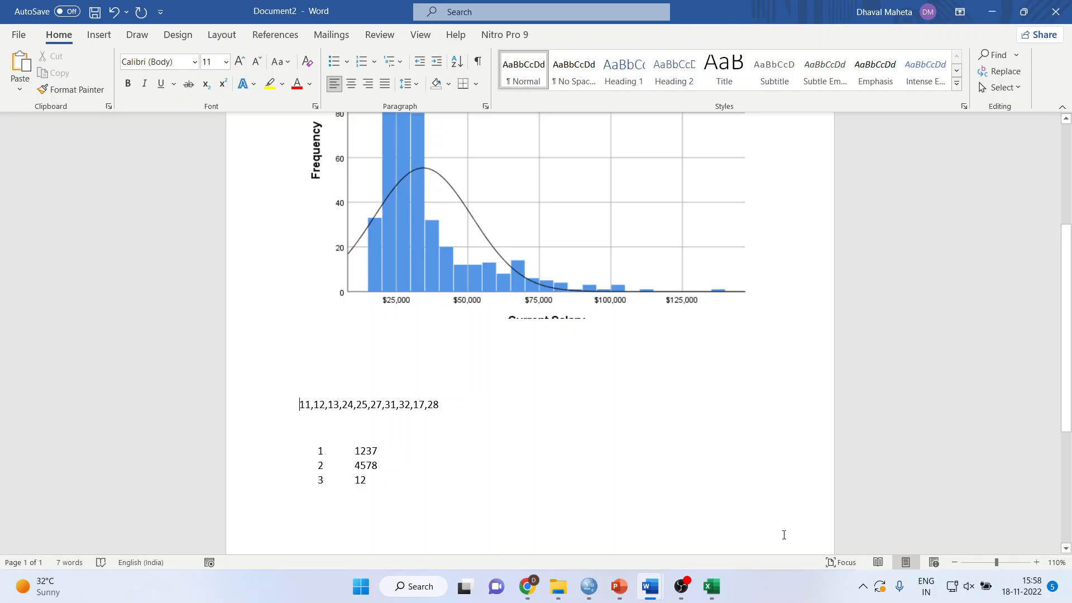
key(shift+Down)
key(shift+Down)
key(shift+Down)
key(shift+Down)
key(shift+Down)
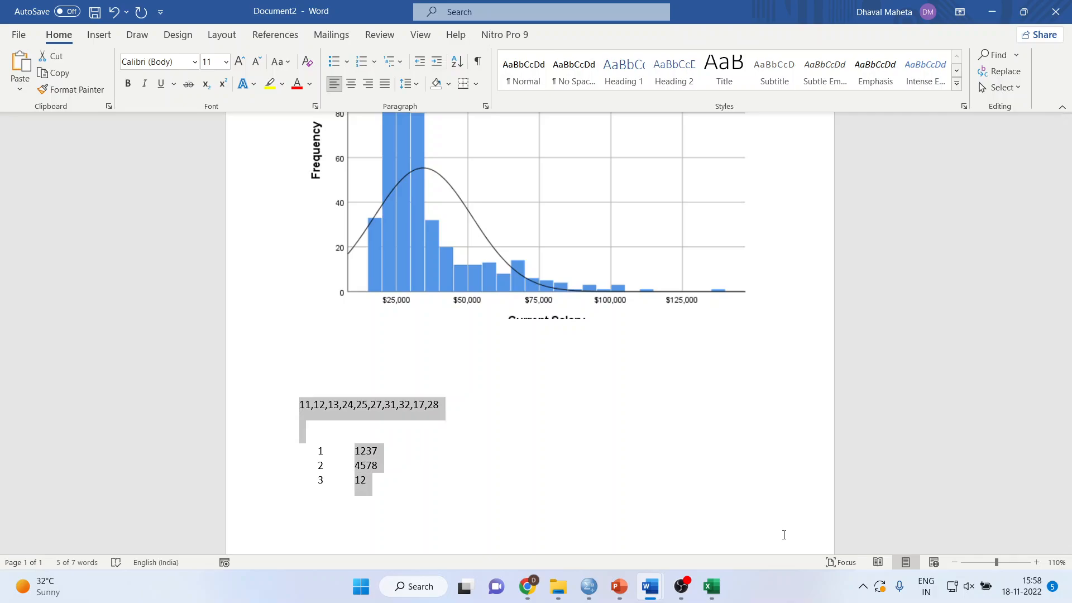
key(Delete)
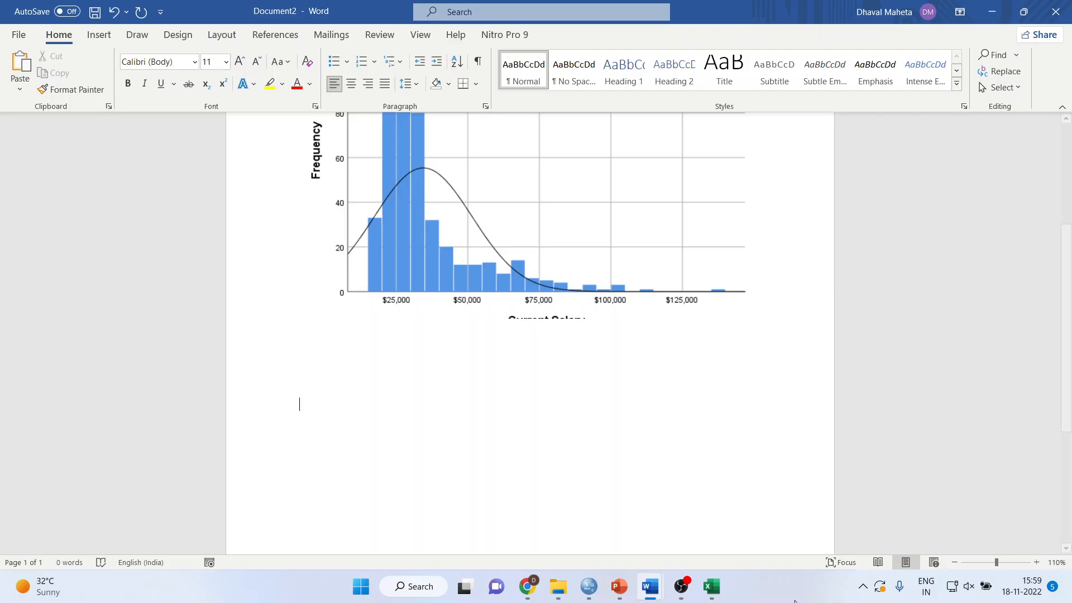
Switch to the SPSS Output6 window and capture a rectangular screenshot of the frequency, stem and leaf rows of the Current Salary plot.
mouse_move(619, 586)
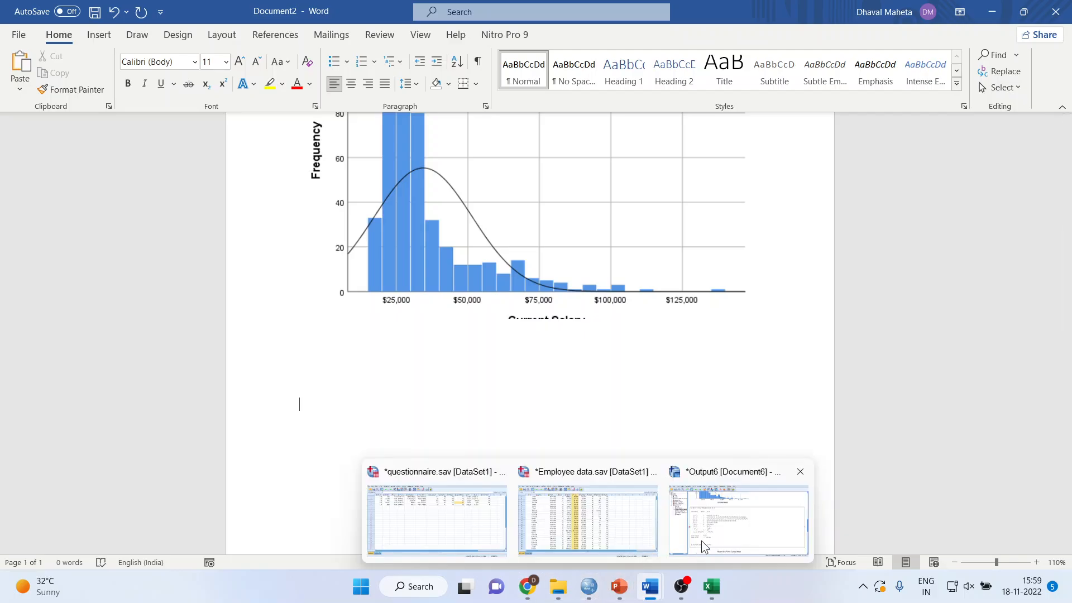
click(724, 472)
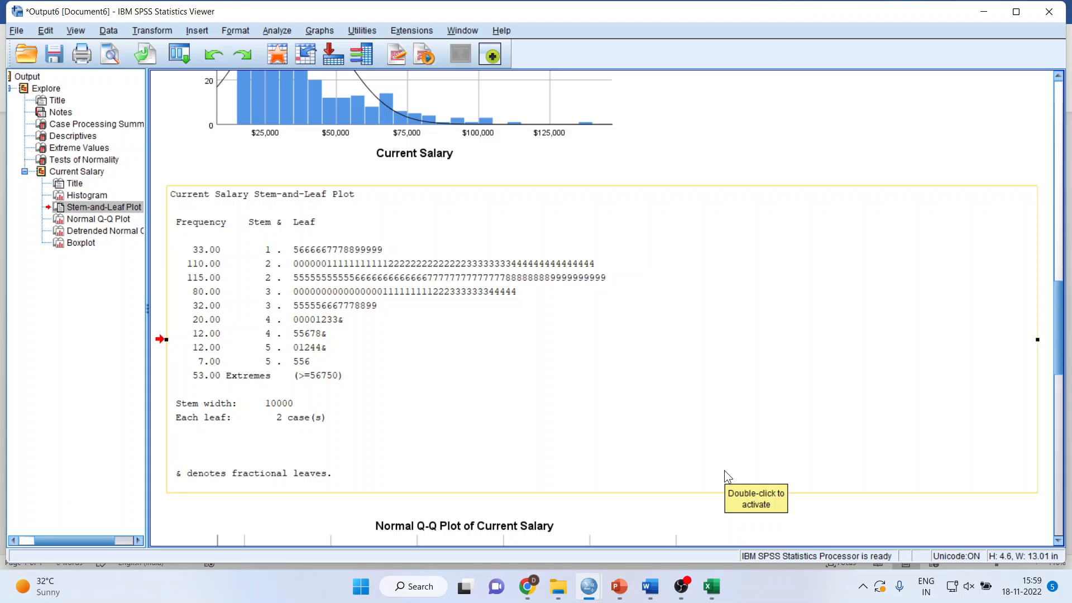
key(super+shift+s)
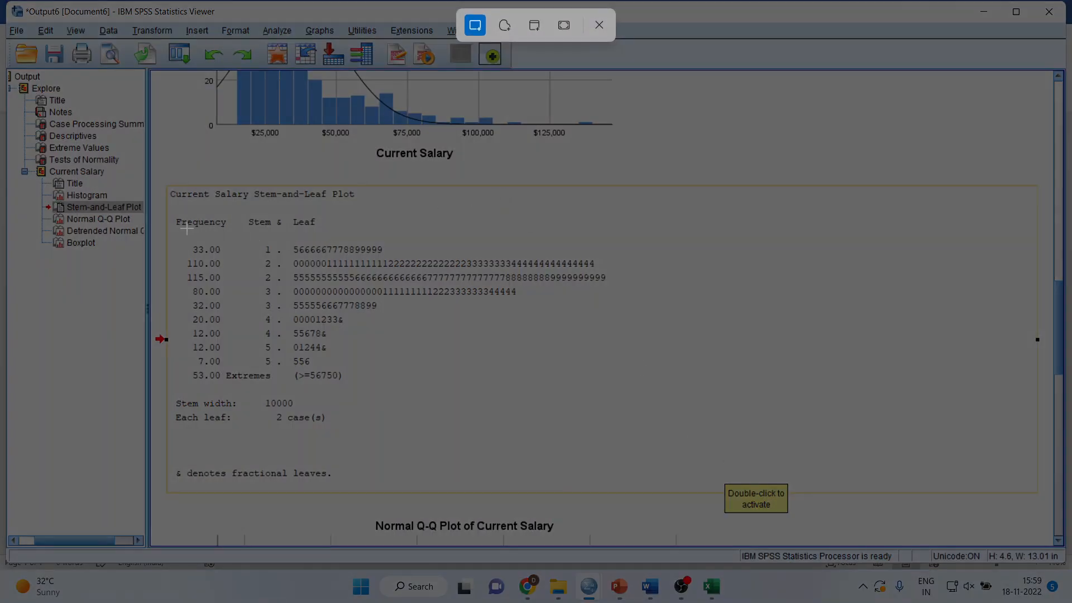
drag(173, 234, 625, 394)
Paste the stem-and-leaf screenshot below the histogram in Word's Document2 and rotate it 90° counter-clockwise.
mouse_move(651, 586)
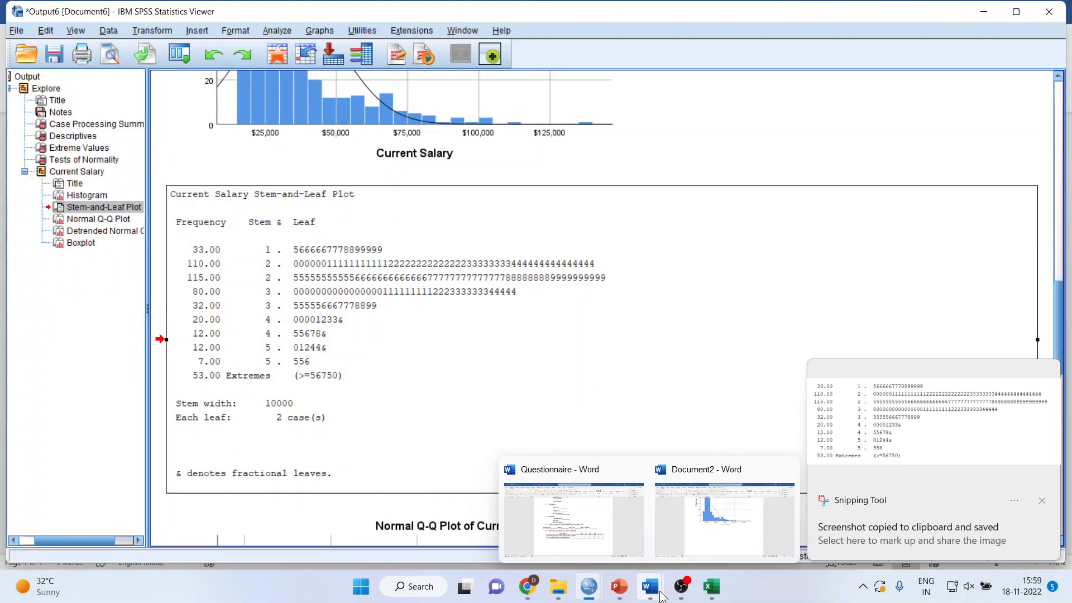
click(704, 553)
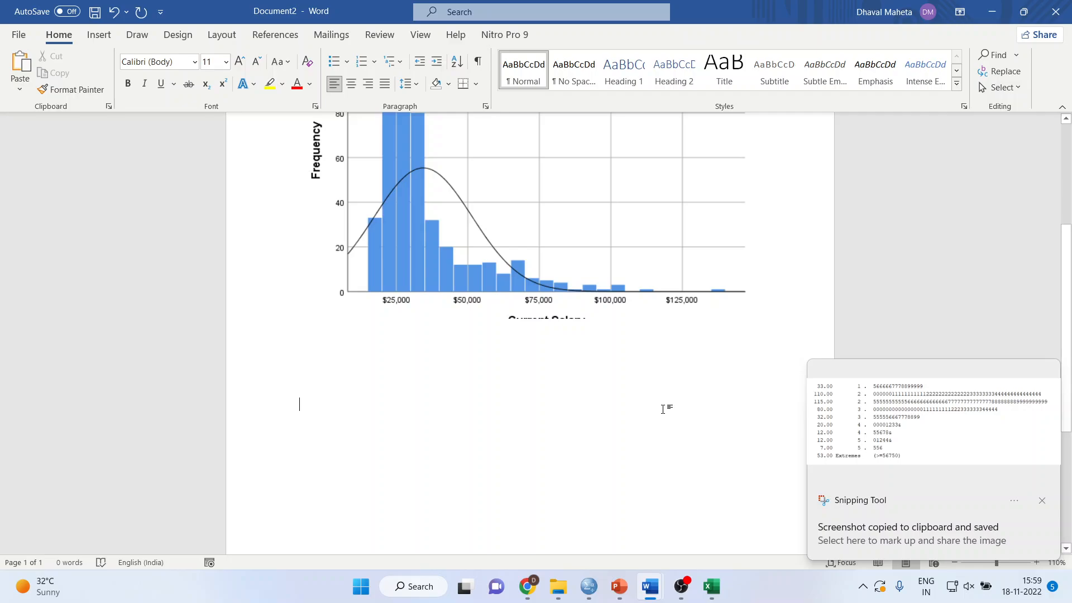
key(ctrl+v)
click(488, 433)
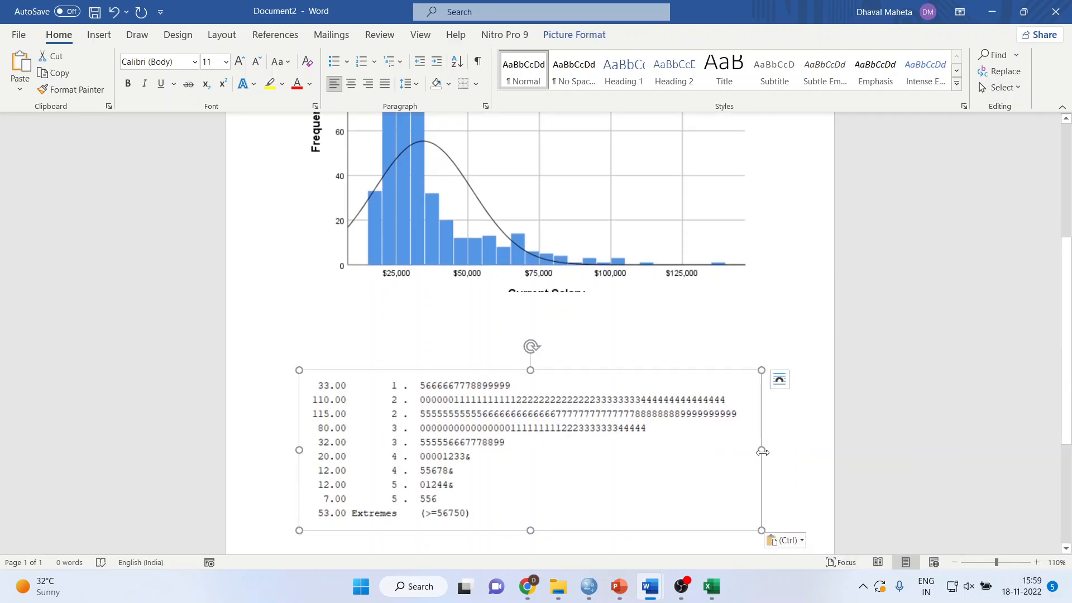
drag(529, 346, 508, 414)
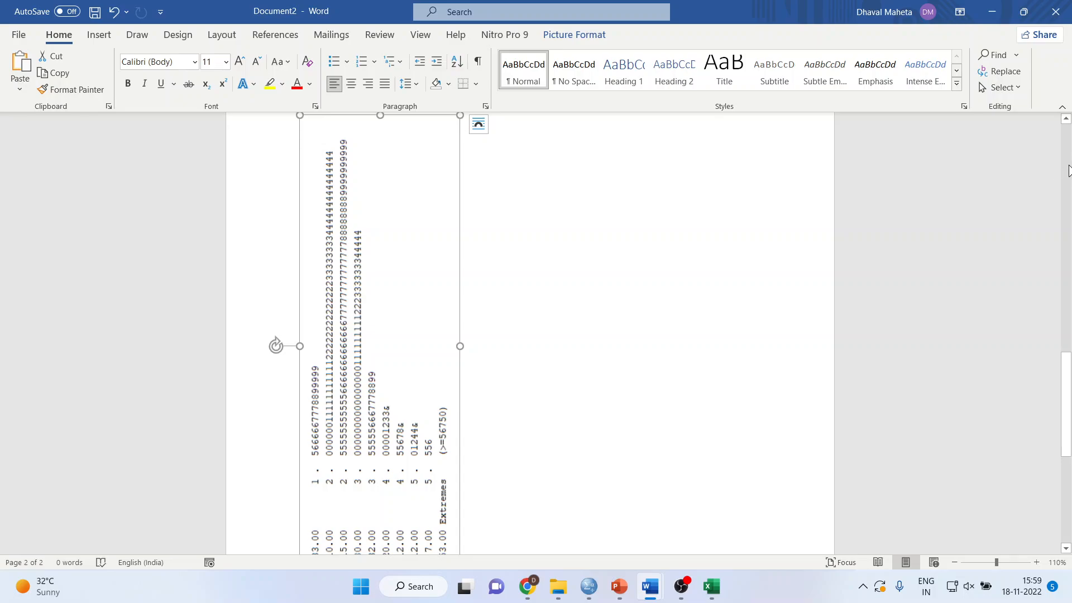
Shrink the histogram picture proportionally to about two thirds of its size and centre it on the page.
scroll(1068, 171, up, 10)
click(760, 269)
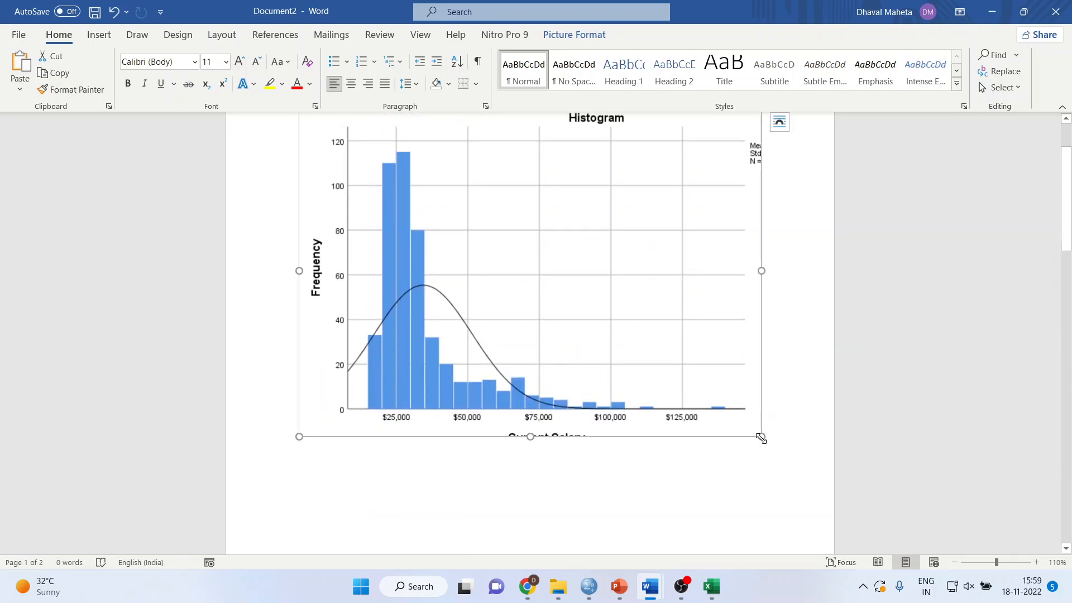
drag(761, 437, 604, 323)
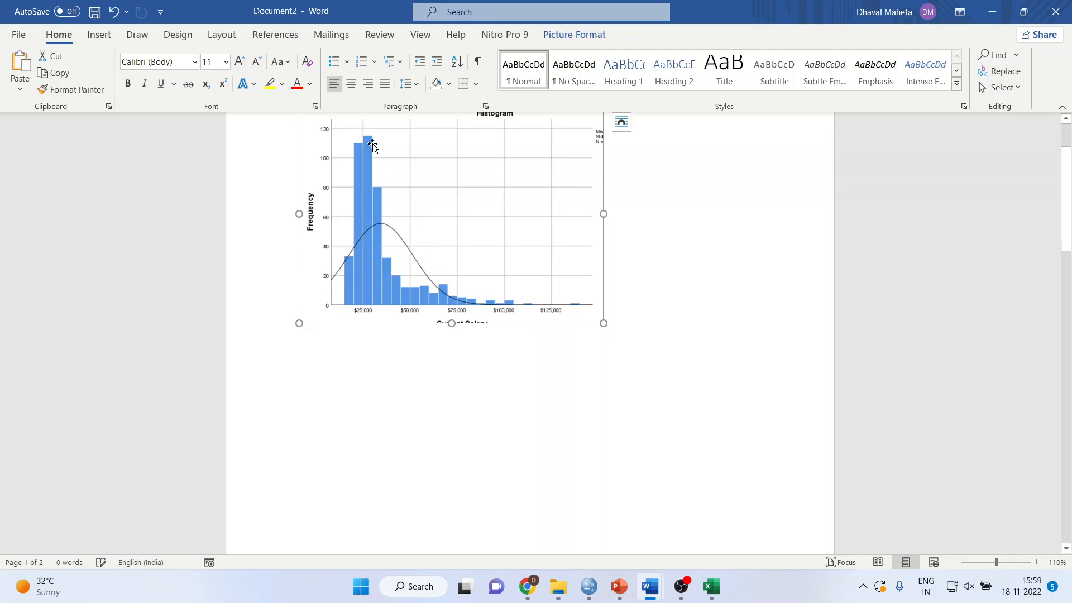
click(352, 85)
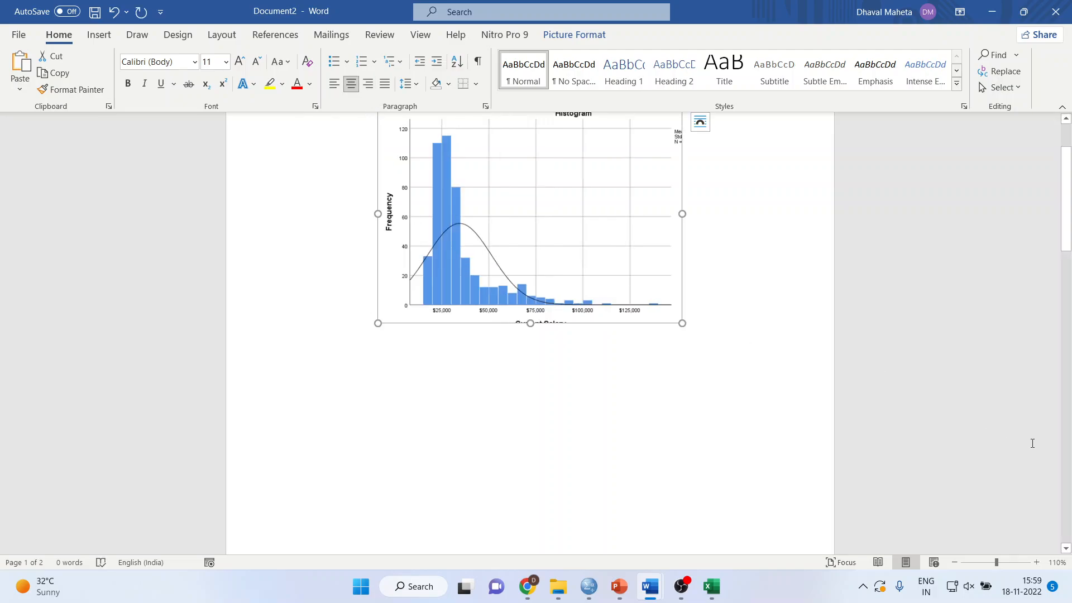
Shrink the rotated stem-and-leaf picture proportionally so it fits under the histogram, and centre it on the page.
scroll(1068, 486, down, 15)
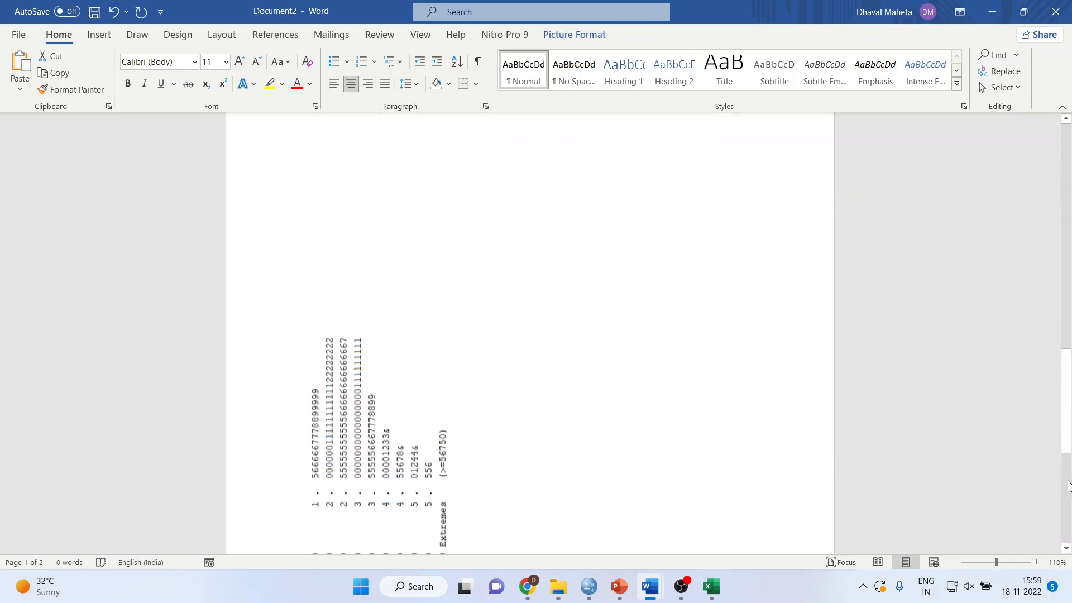
click(384, 445)
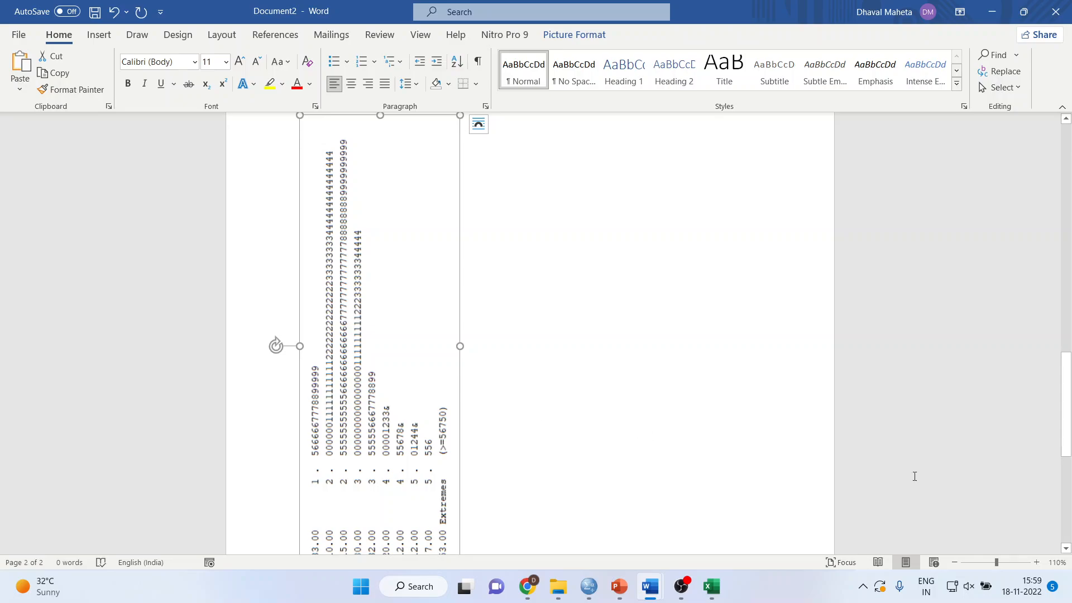
click(1067, 549)
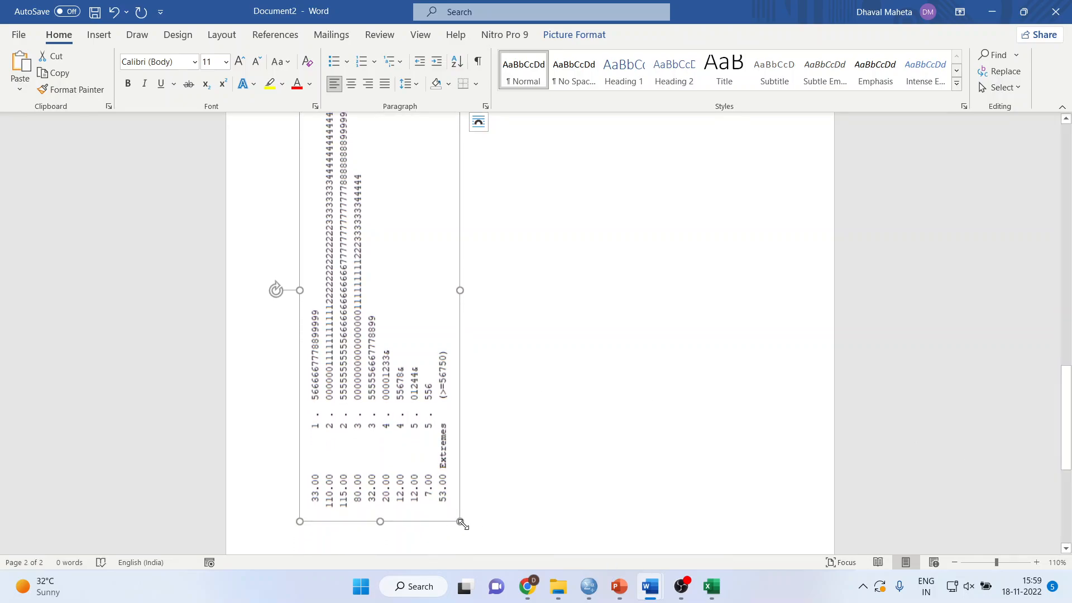
drag(461, 522, 389, 342)
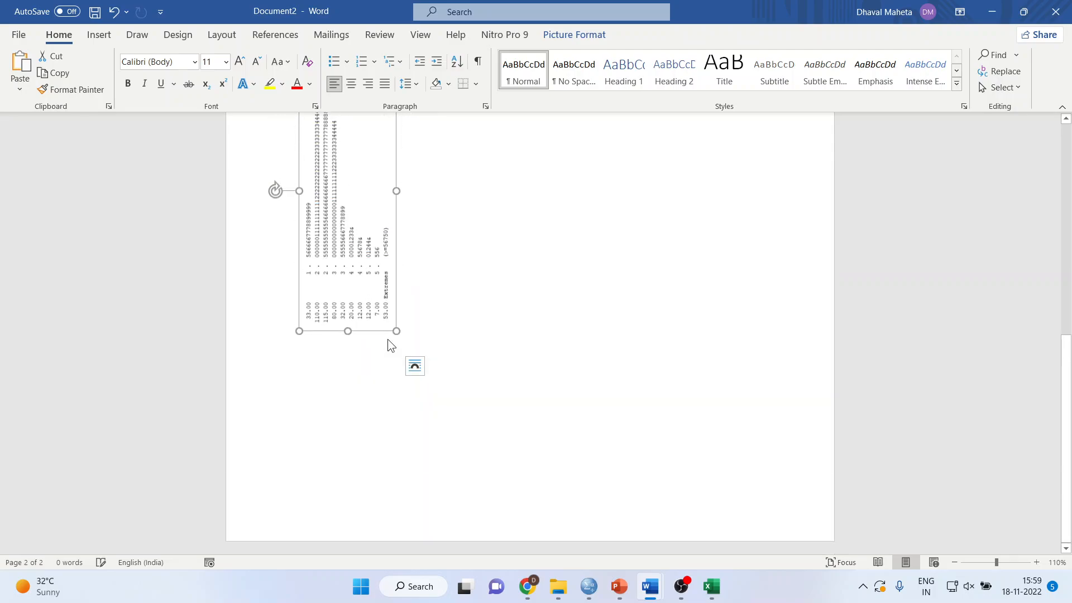
click(351, 83)
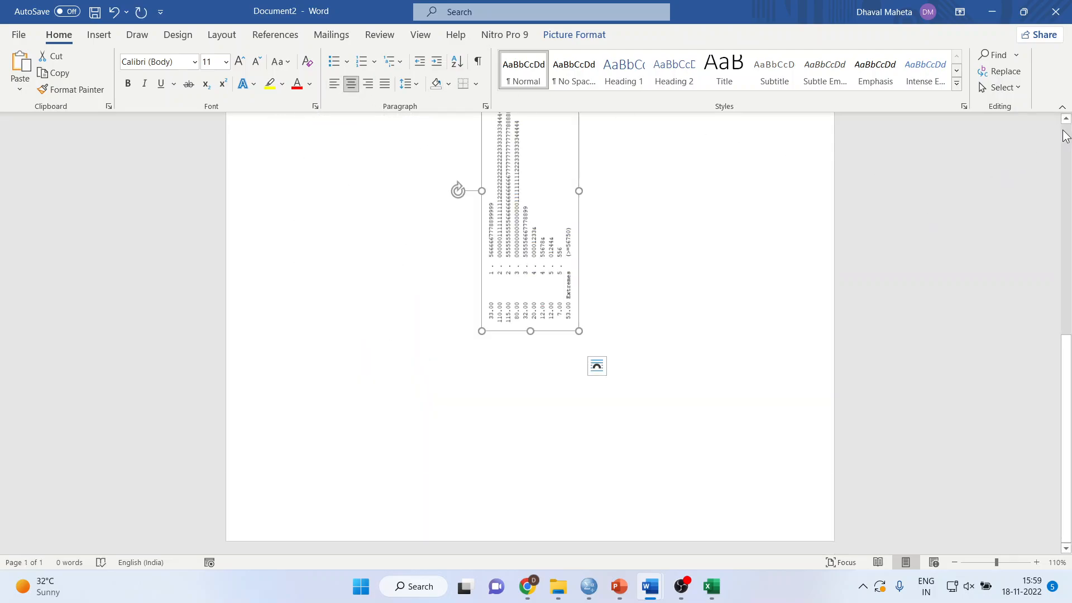
Stretch the rotated stem-and-leaf picture horizontally to nearly twice its width and deselect it.
click(1066, 119)
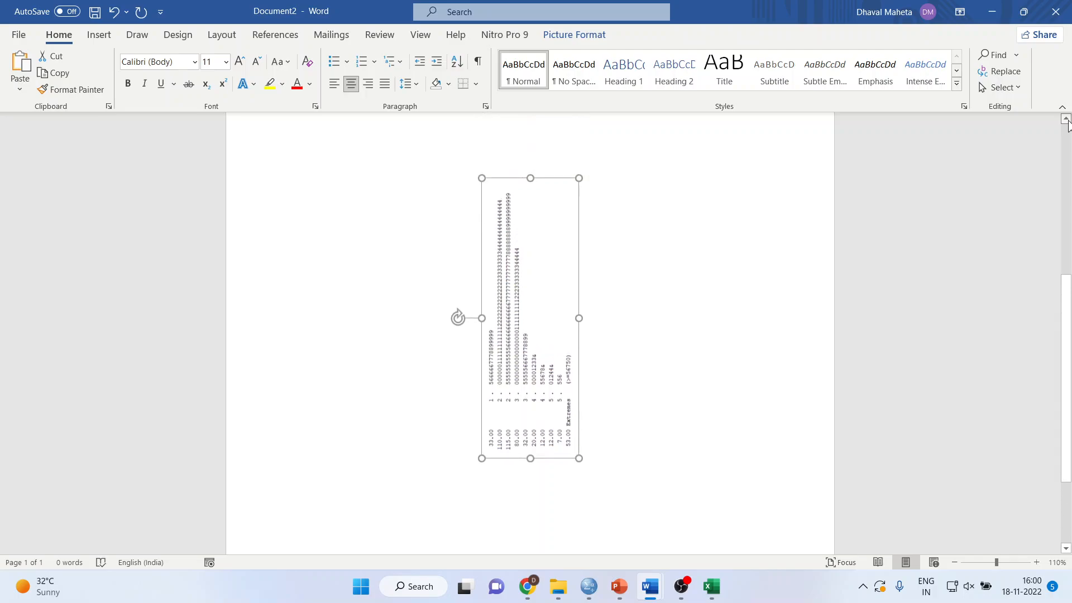
click(1067, 120)
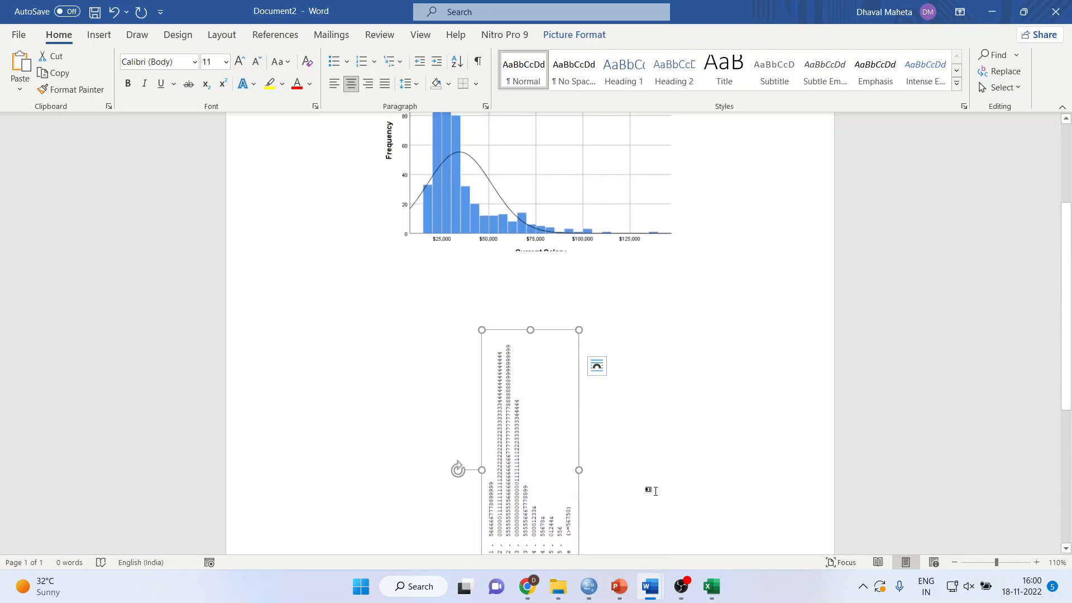
drag(579, 470, 663, 472)
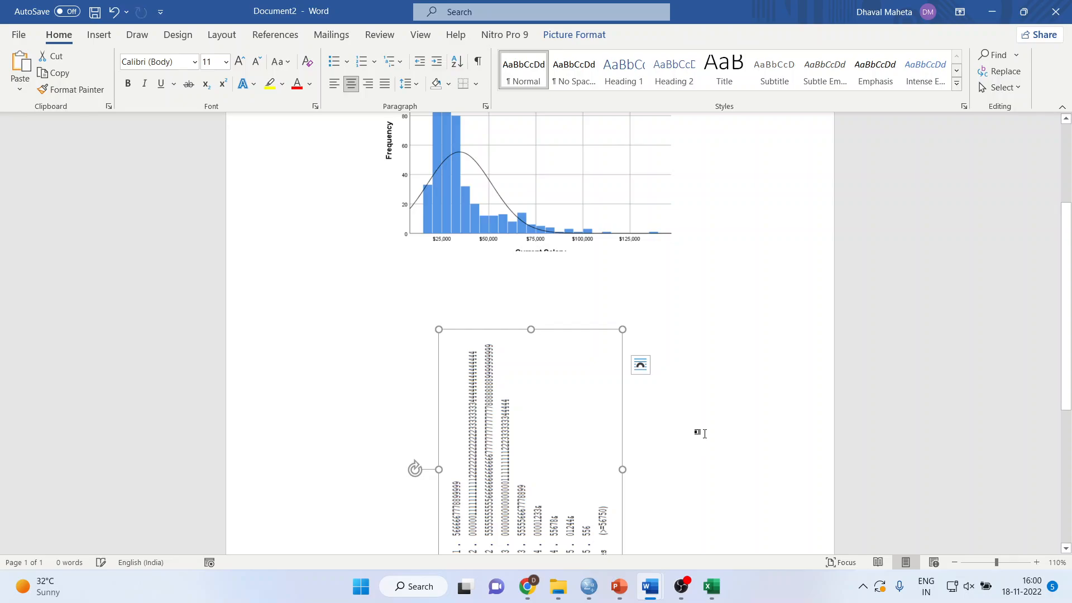
click(704, 434)
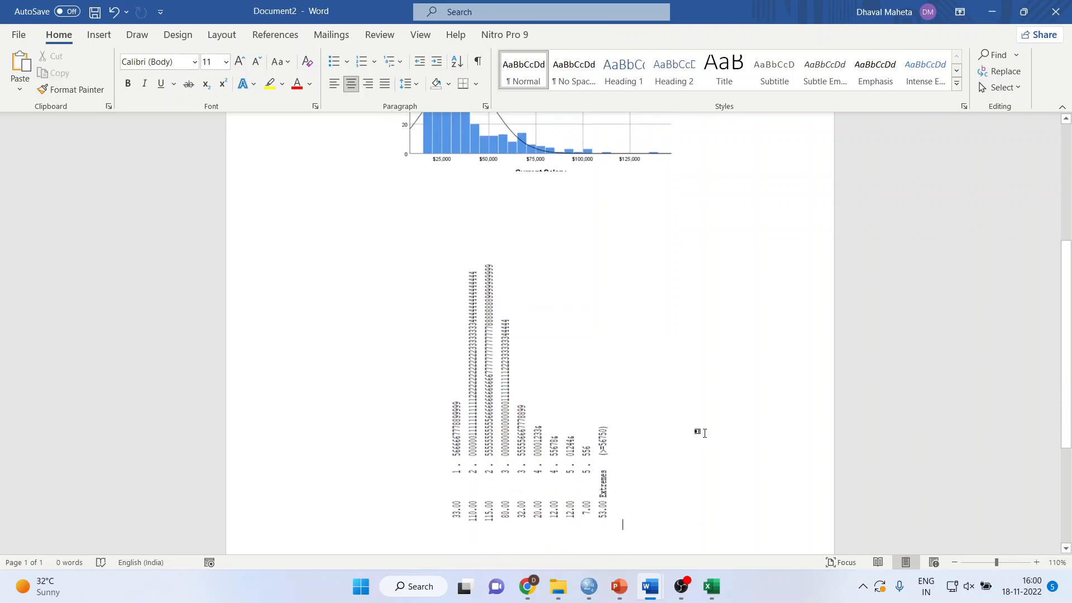
Trace a red freehand curve over the rotated stem-and-leaf plot to outline its skewed distribution shape.
click(954, 563)
click(954, 562)
click(954, 562)
click(954, 562)
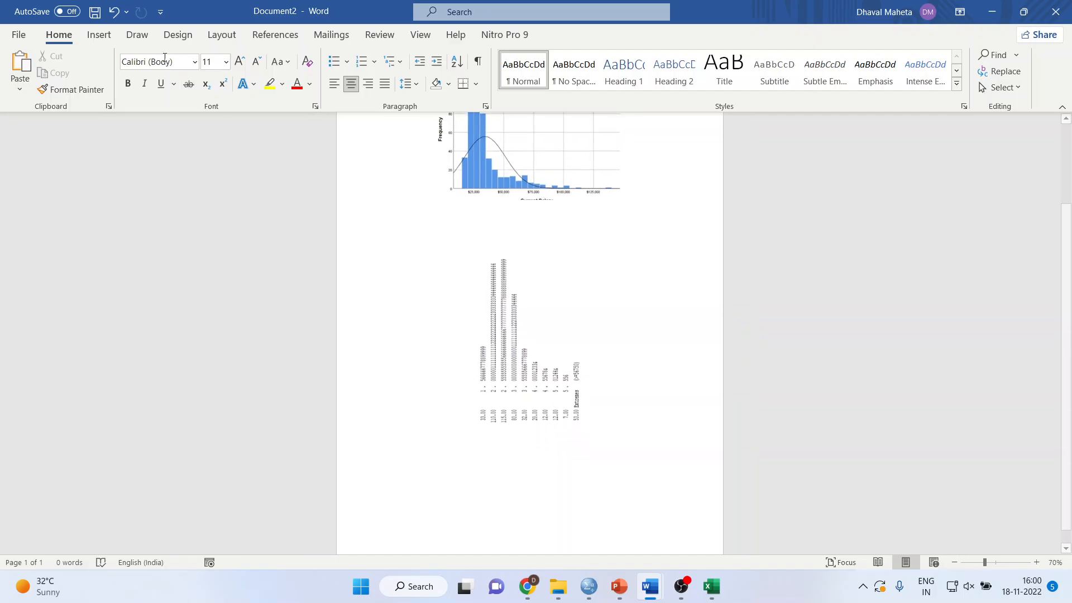
click(138, 35)
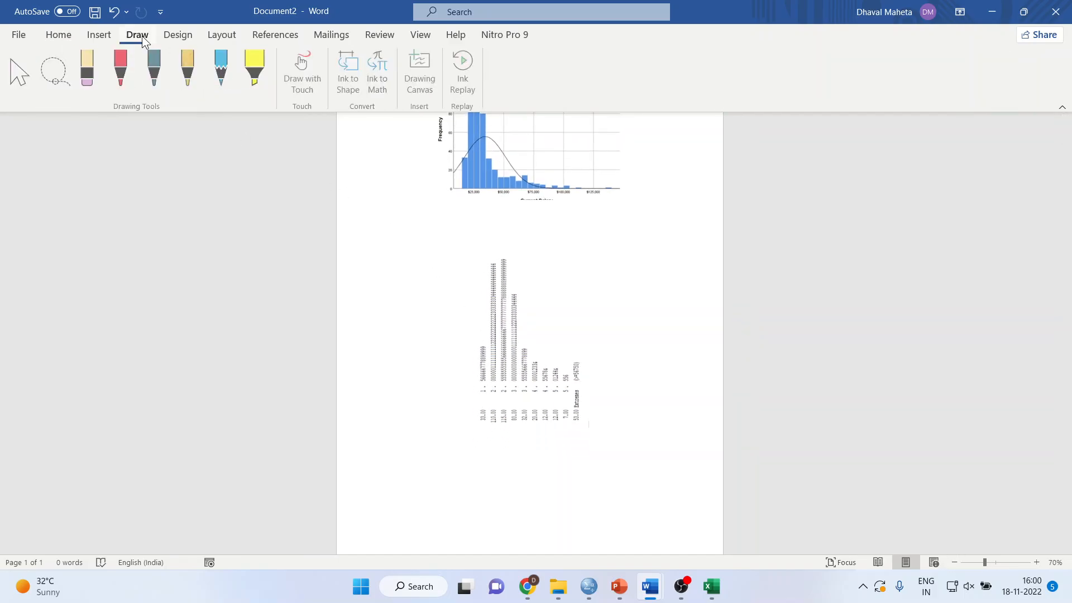
click(124, 79)
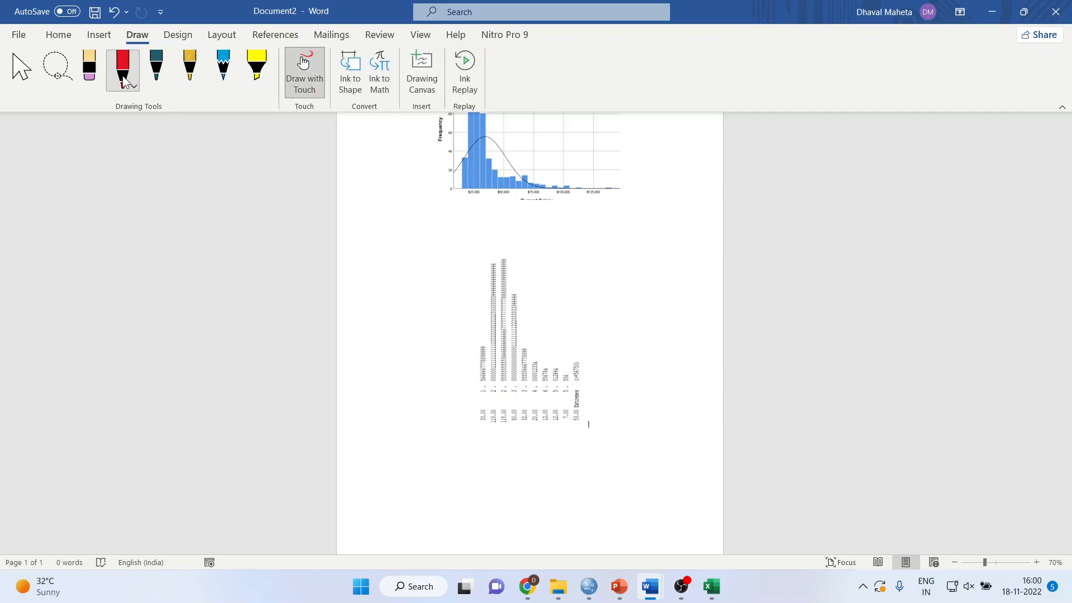
click(134, 87)
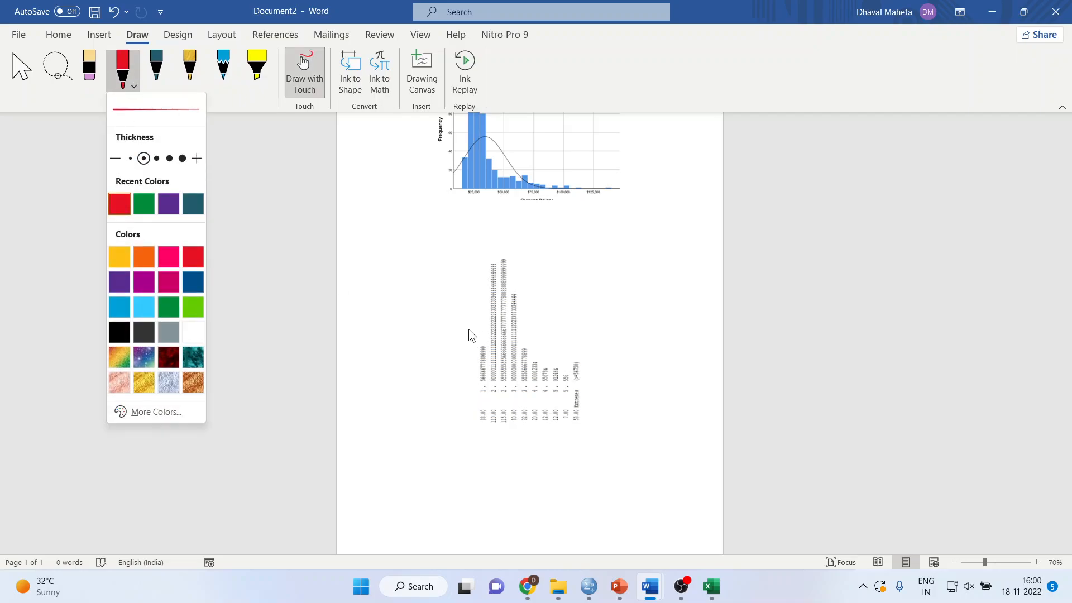
click(461, 336)
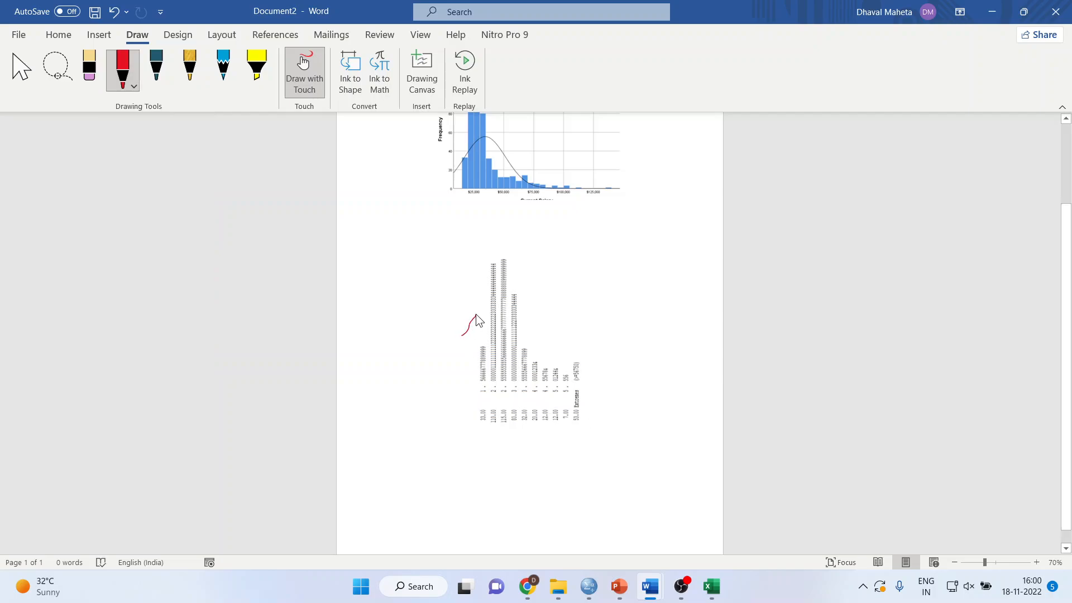
drag(476, 313, 480, 301)
drag(539, 323, 593, 352)
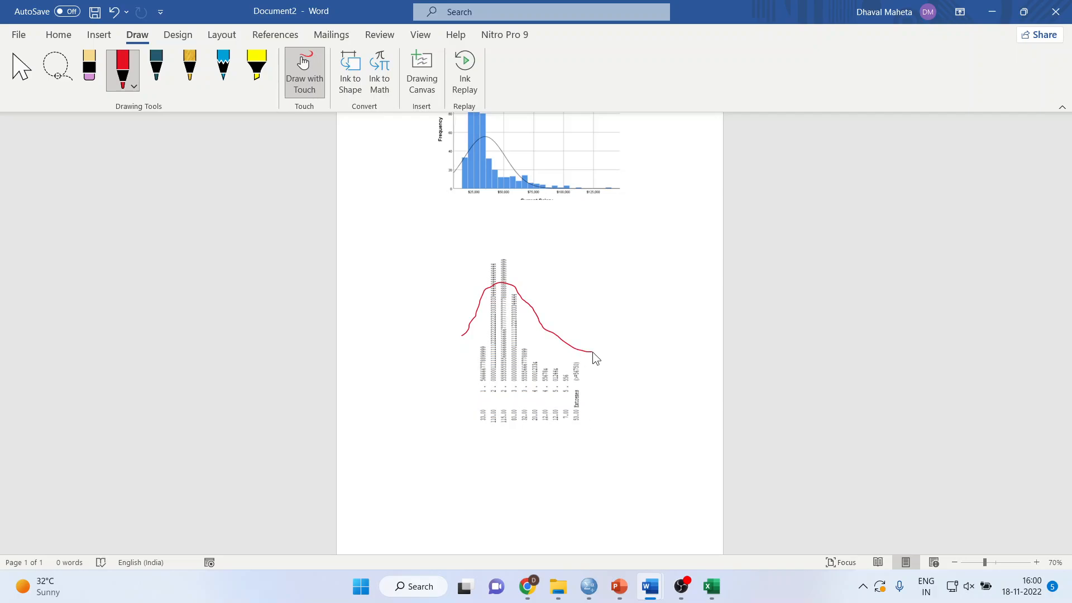
Switch to the SPSS Output6 viewer and examine the Normal Q-Q Plot and Detrended Normal Q-Q Plot of Current Salary.
mouse_move(590, 586)
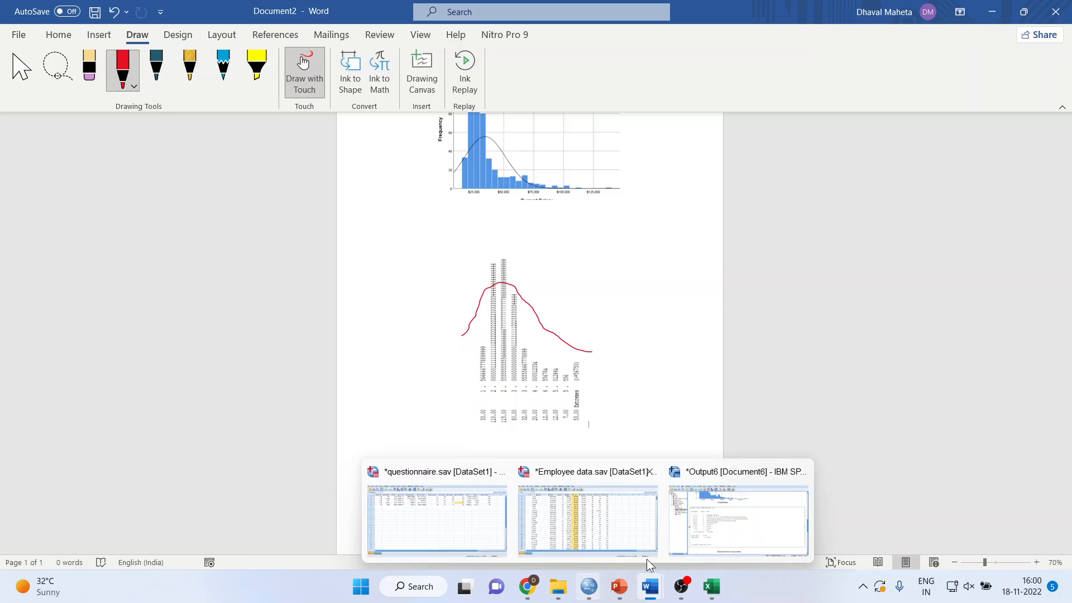
click(701, 537)
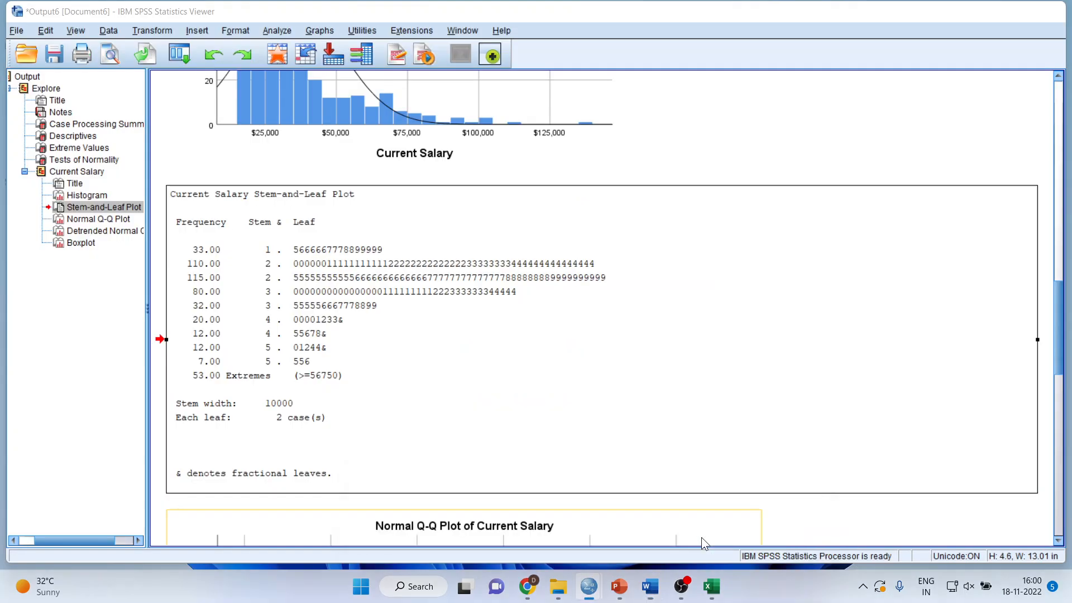
click(1059, 543)
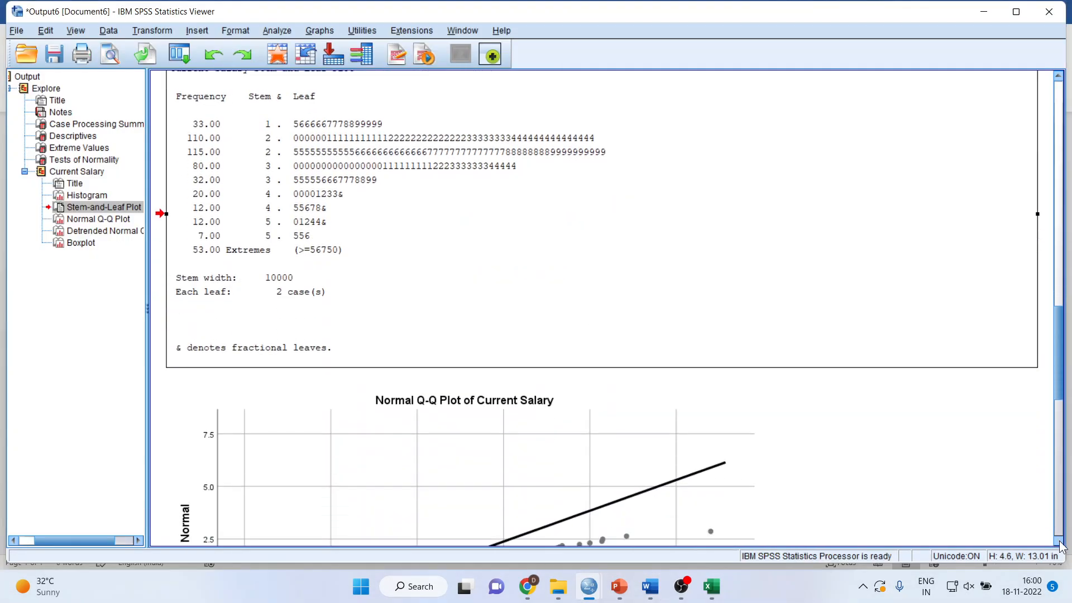
click(1059, 542)
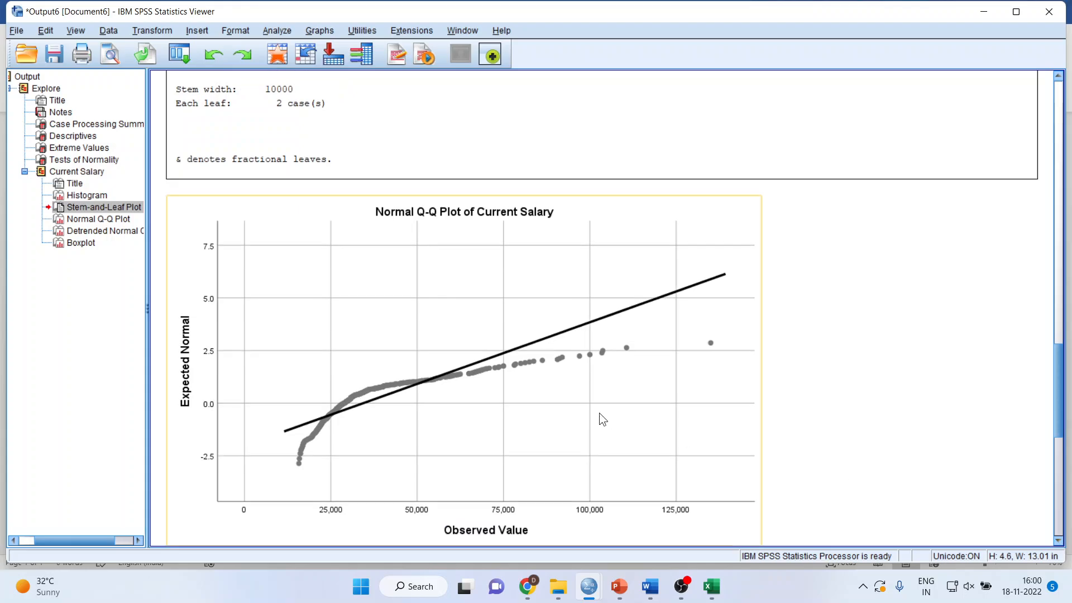
click(459, 364)
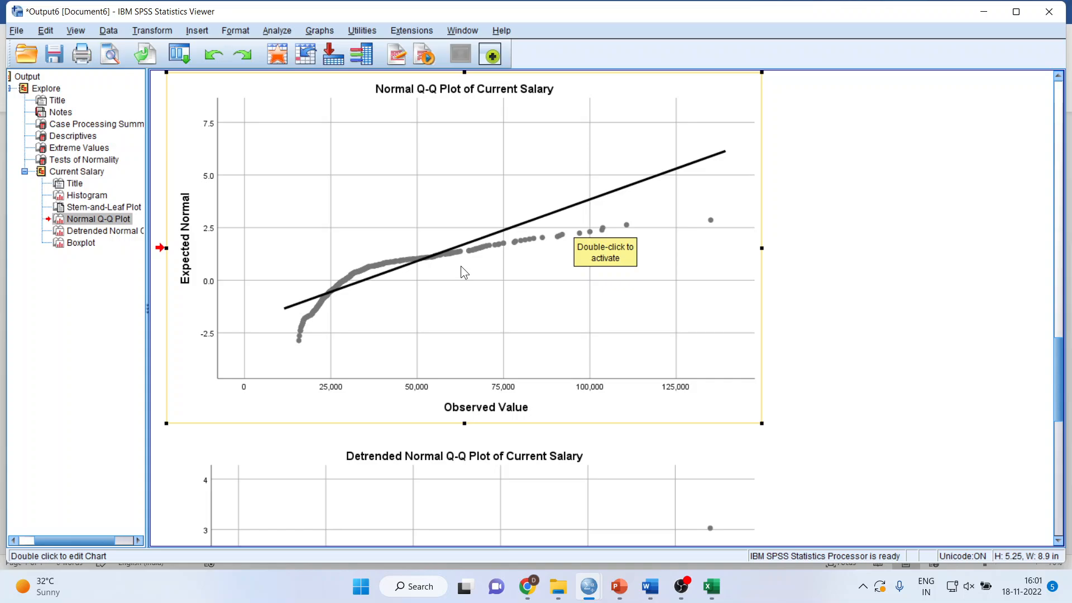
drag(461, 265, 231, 286)
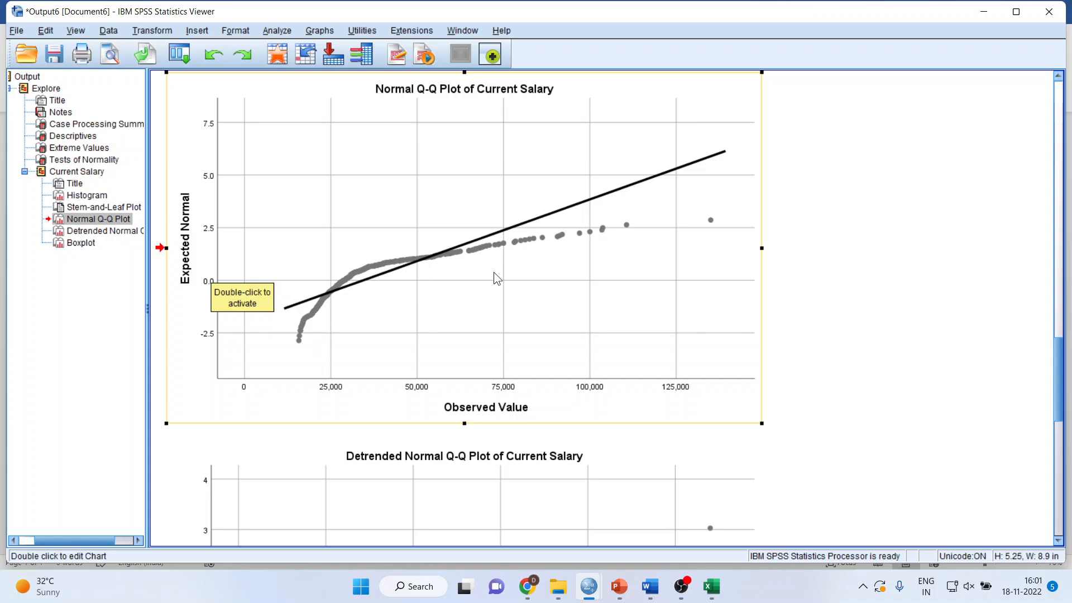
drag(494, 273, 834, 386)
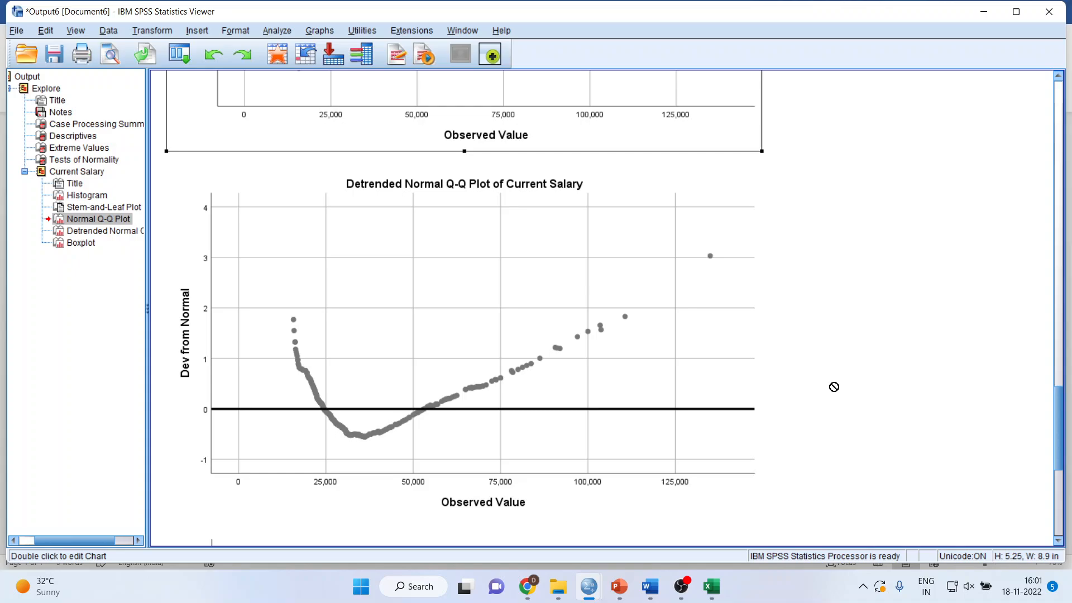
drag(834, 387, 253, 413)
Move on to the Current Salary boxplot and present PowerPoint slide 6, which relates the normal curve to the parts of a boxplot.
drag(1060, 544, 1060, 544)
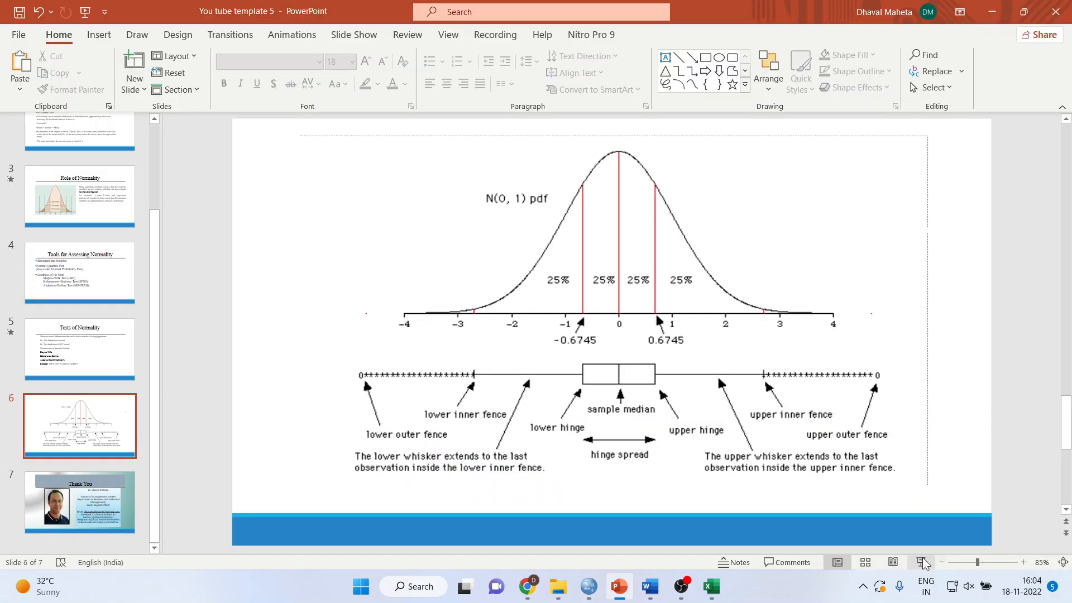
click(921, 562)
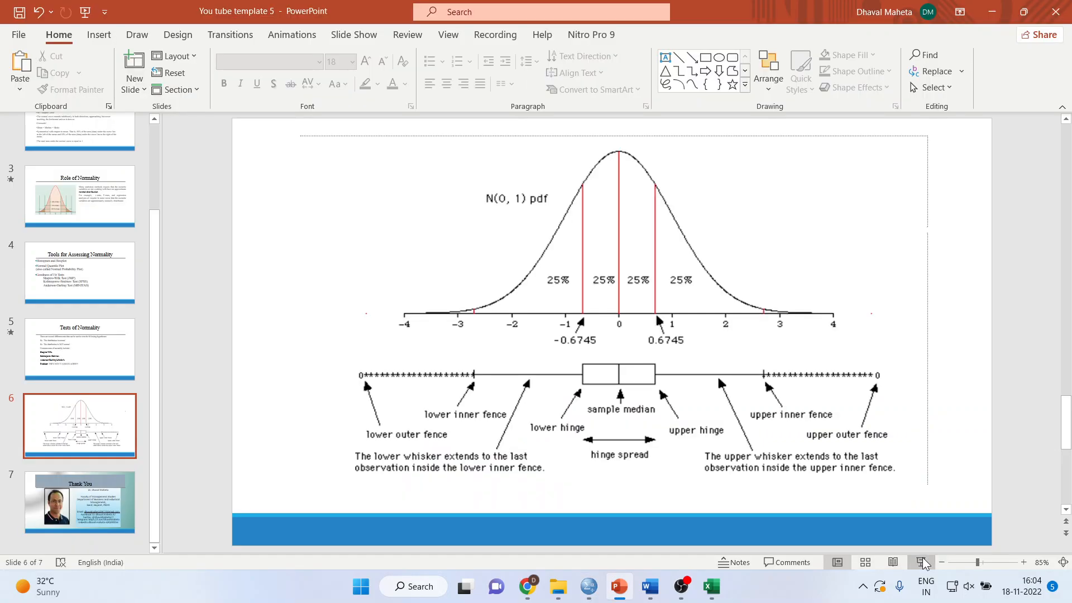
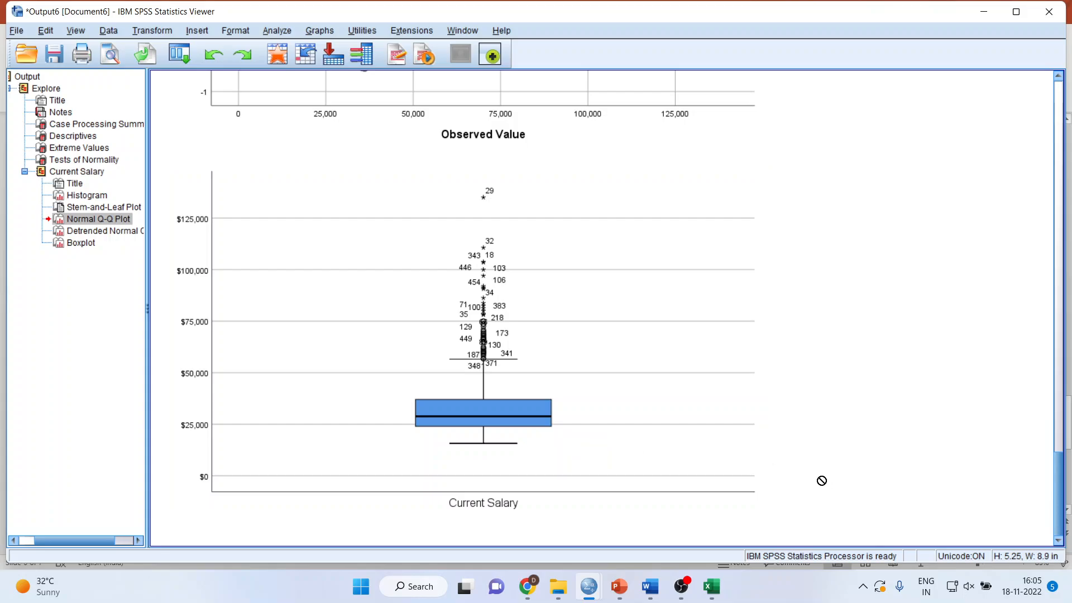
Capture a rectangular screenshot of the Current Salary boxplot in the SPSS output and switch to Word's Document2.
key(super+shift+s)
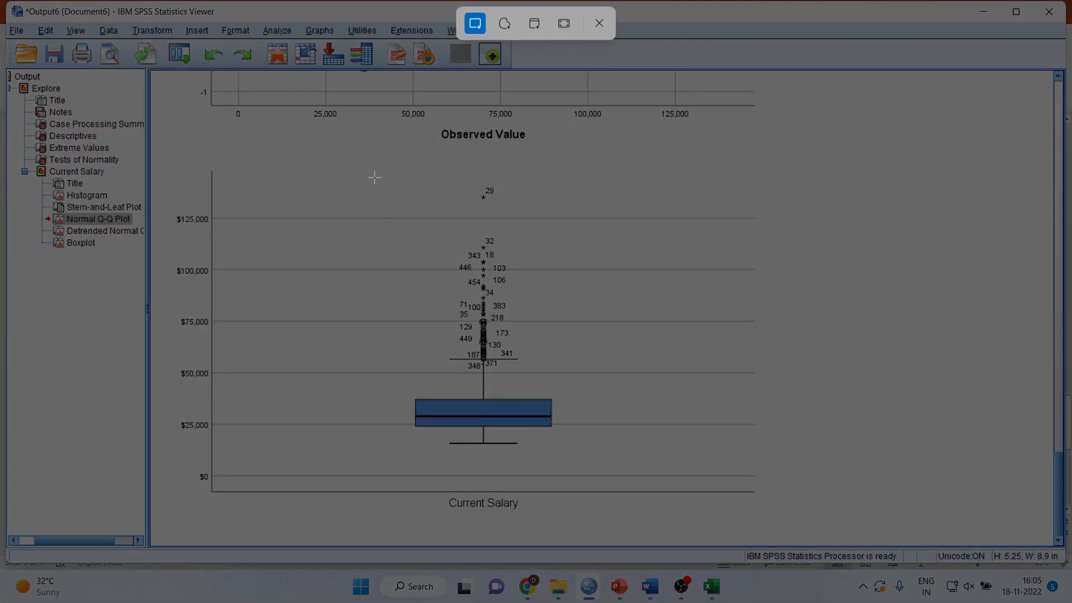
drag(375, 178, 586, 461)
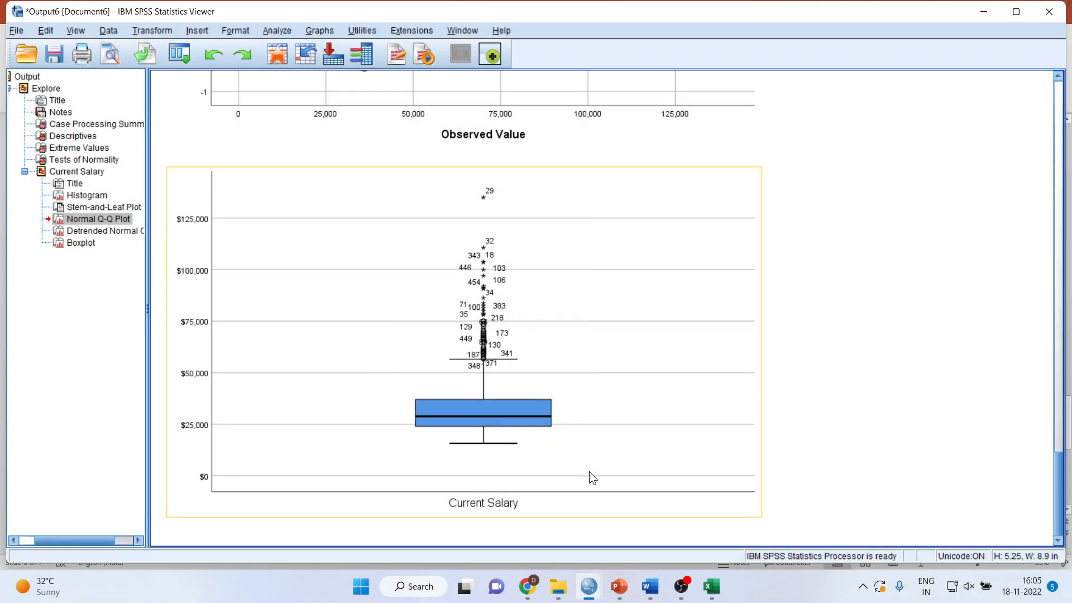
mouse_move(650, 599)
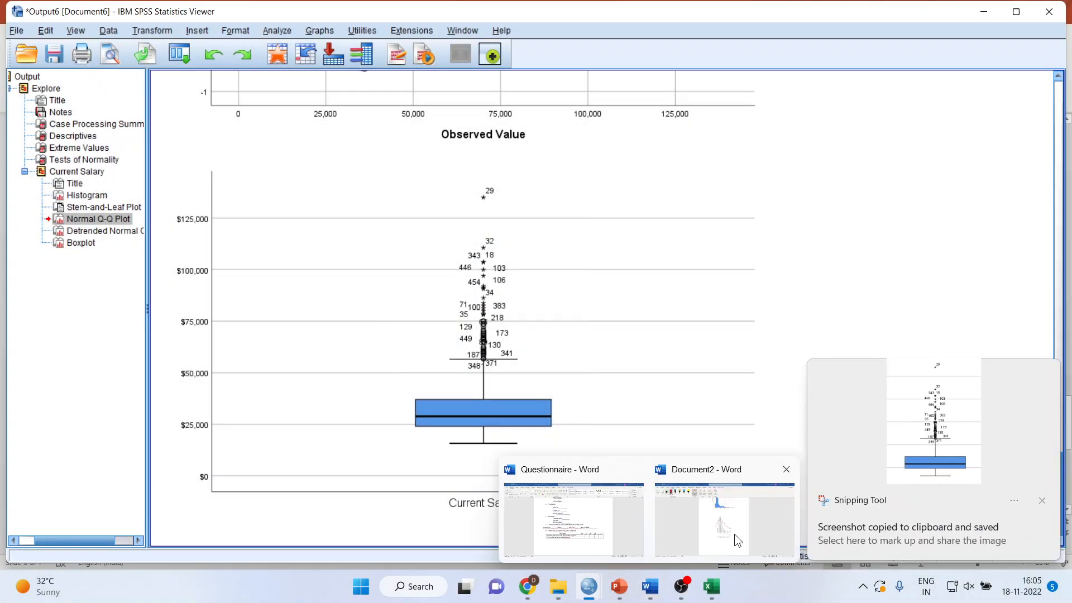
click(735, 534)
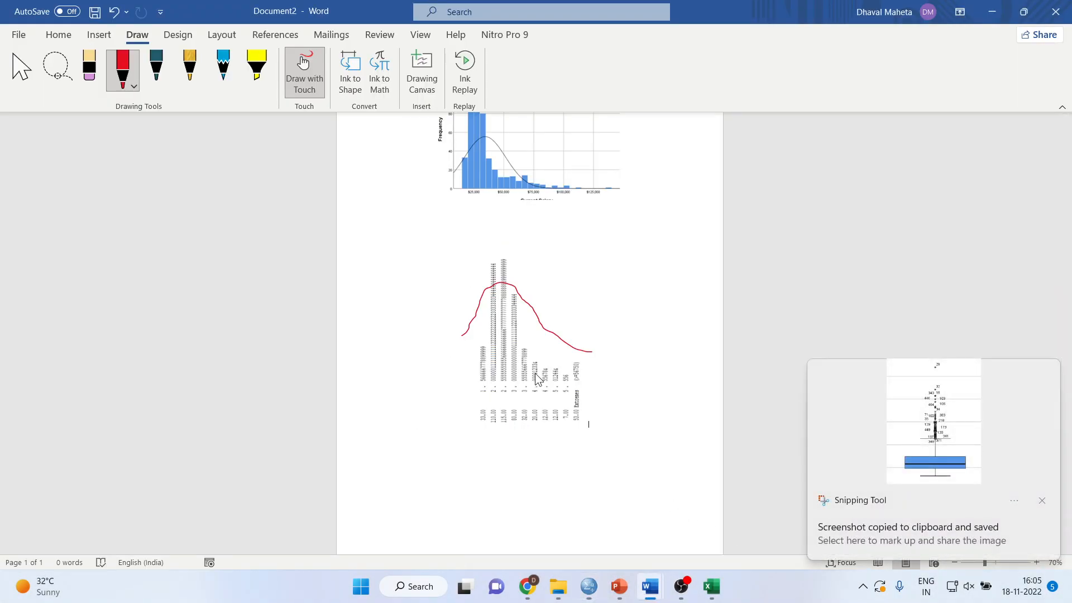
Replace the stem-and-leaf picture and its red ink strokes under the histogram with the boxplot screenshot.
drag(451, 257, 577, 416)
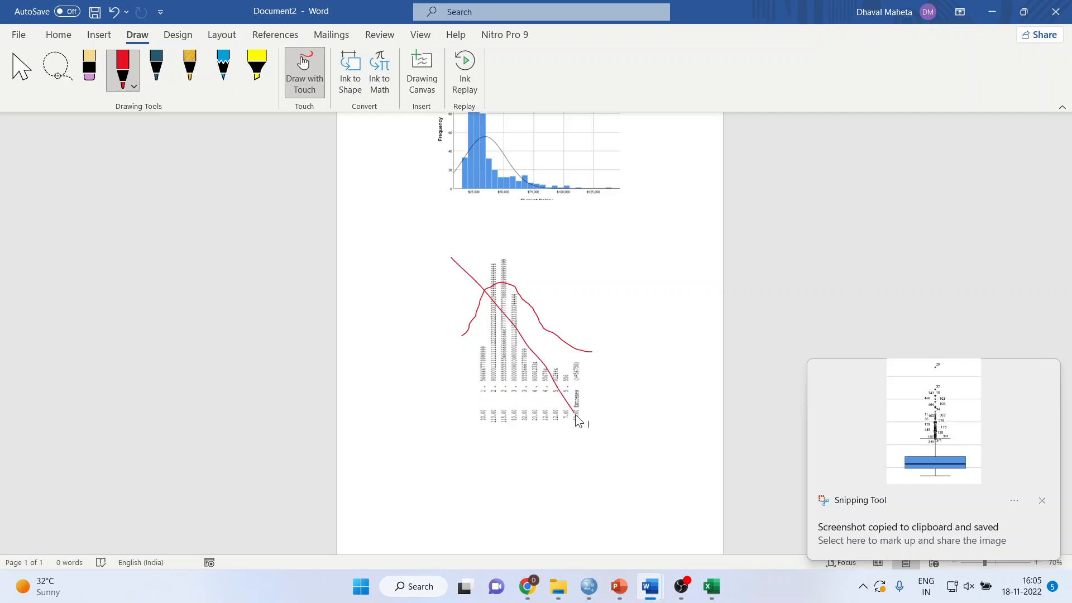
click(27, 83)
drag(422, 249, 514, 319)
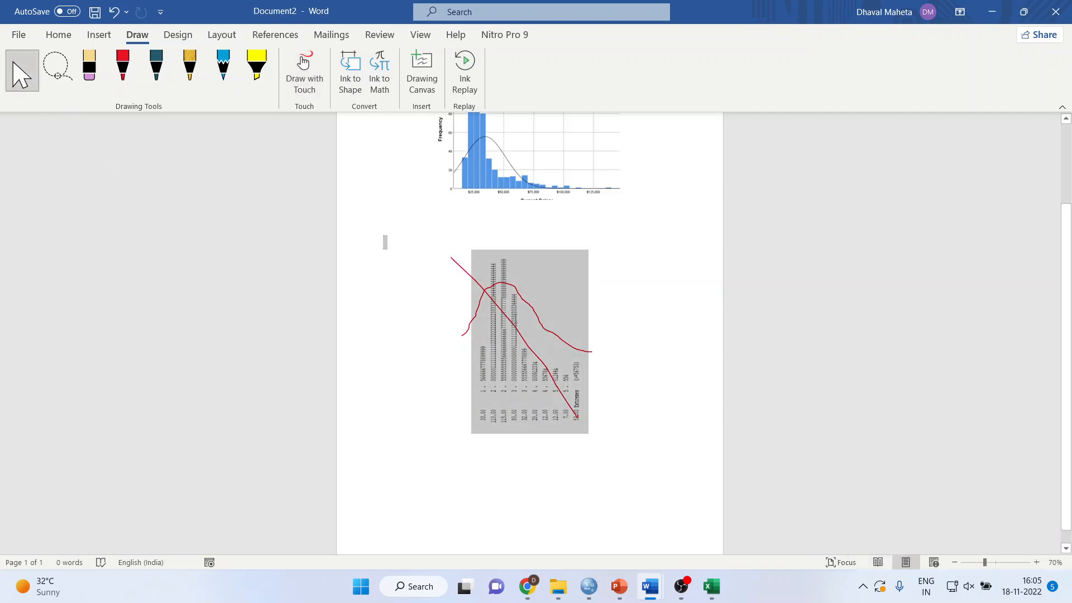
key(Delete)
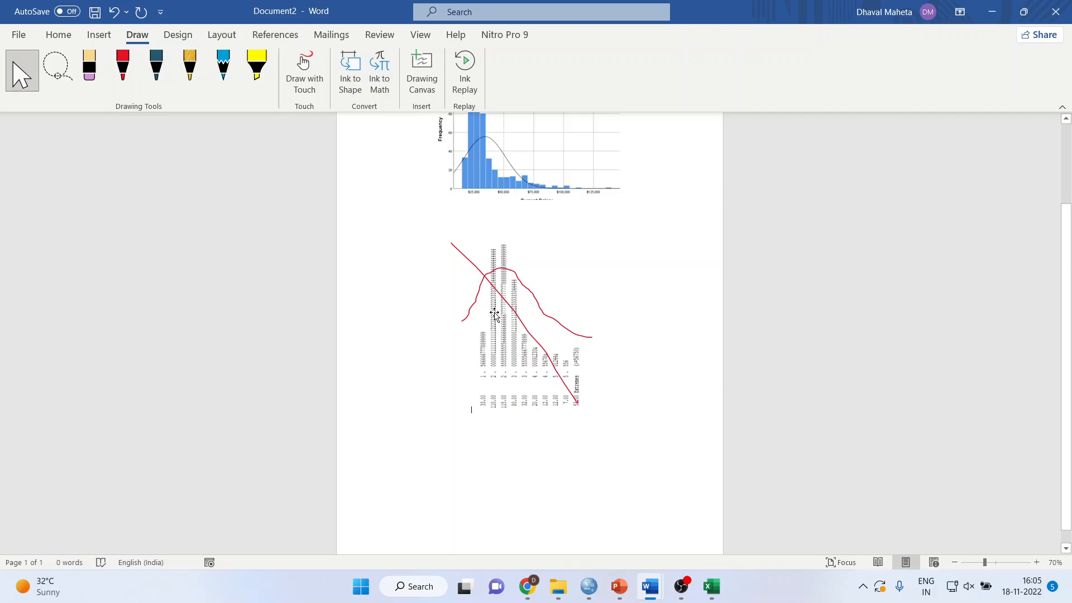
click(496, 310)
key(Delete)
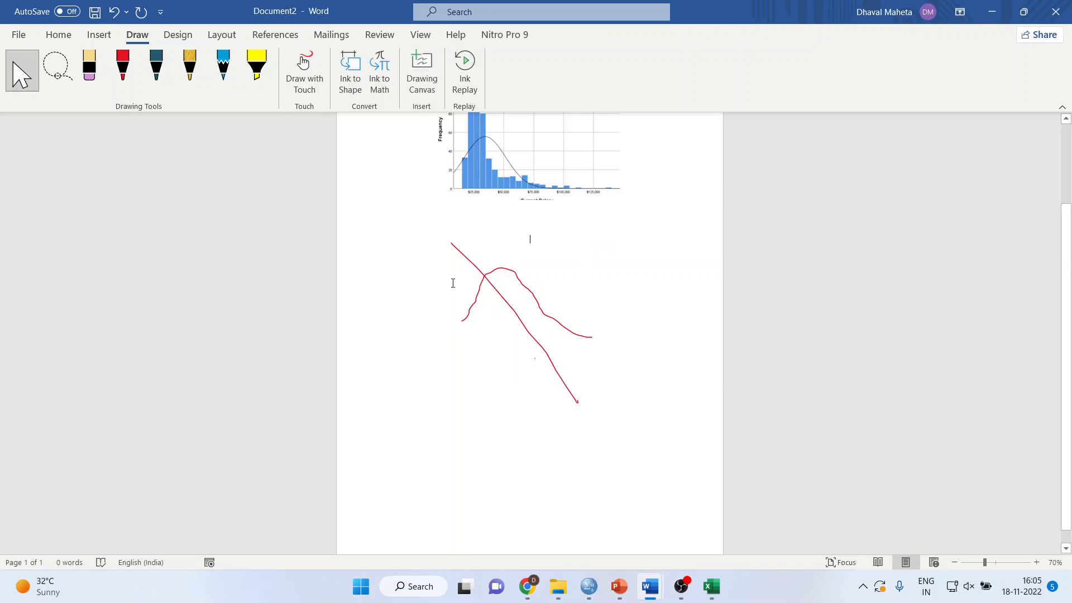
key(ctrl+z)
click(481, 280)
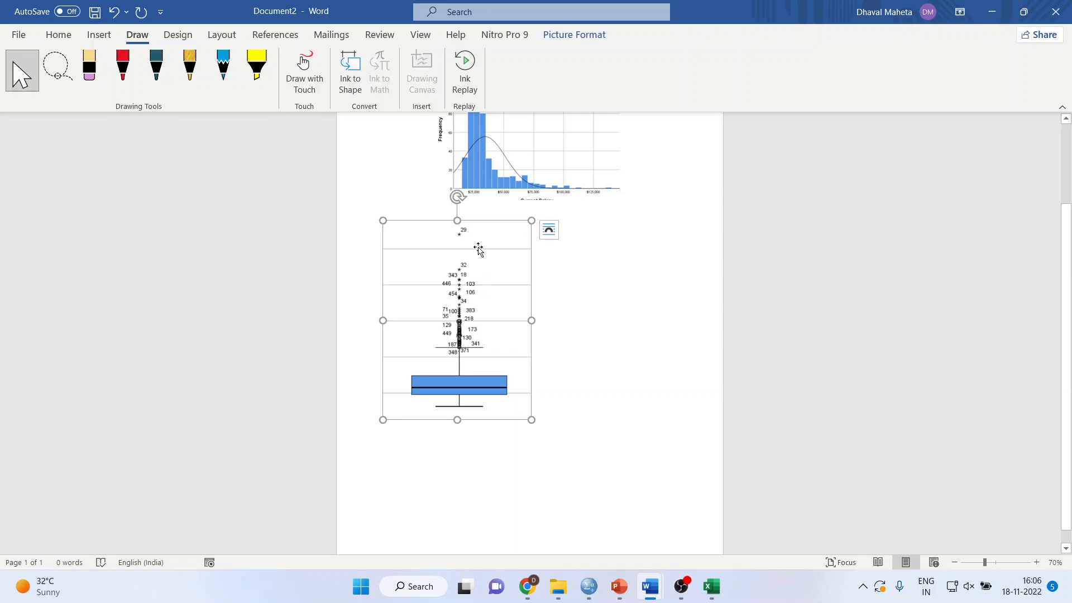
Rotate the boxplot picture 90° clockwise and fit it centred and slightly narrower under the histogram.
drag(457, 197, 576, 316)
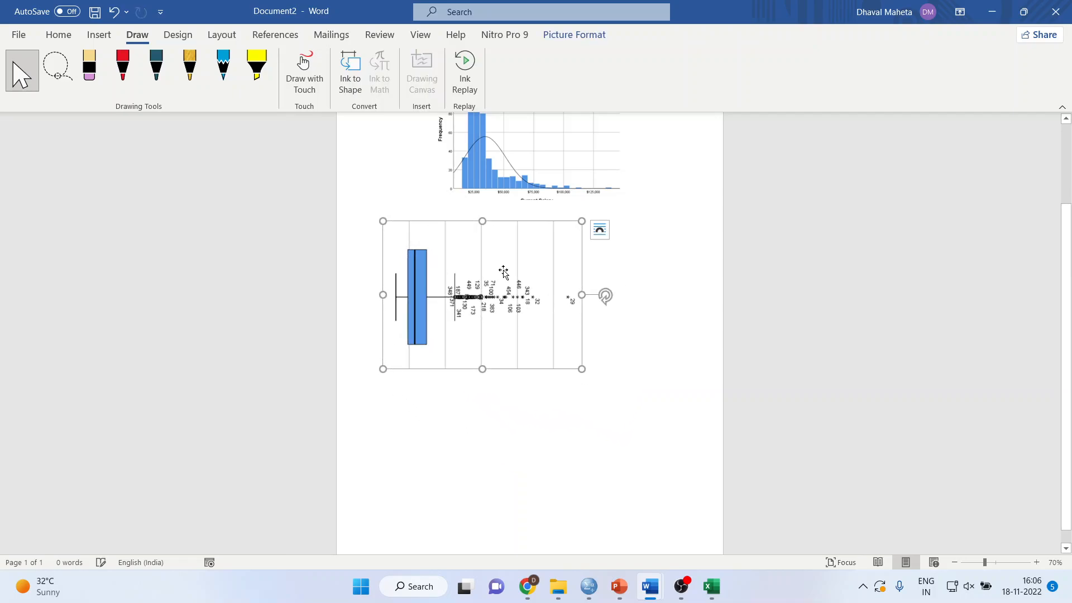
click(58, 36)
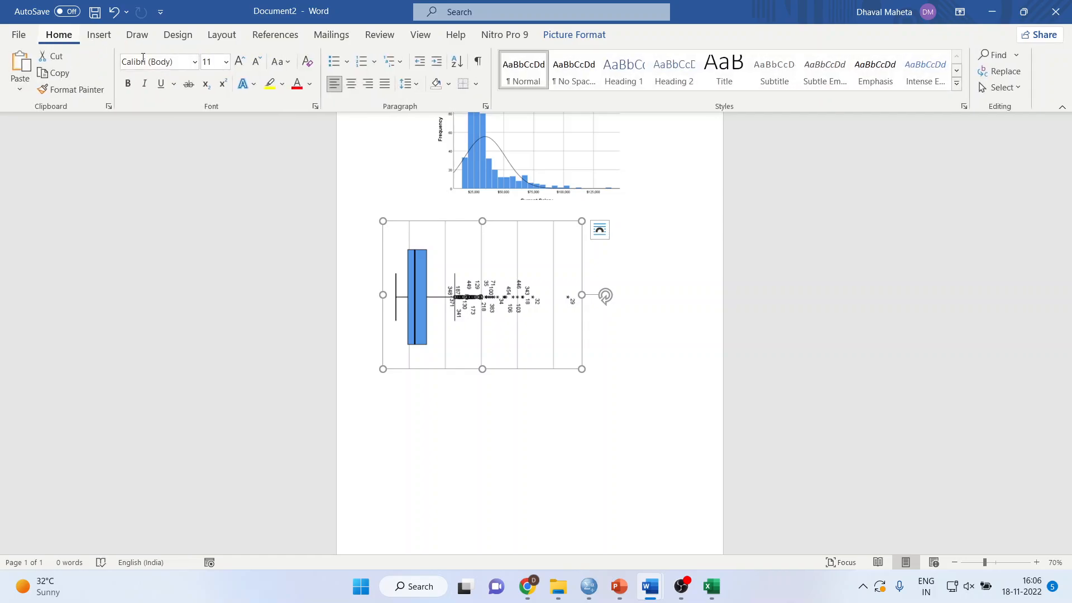
click(351, 83)
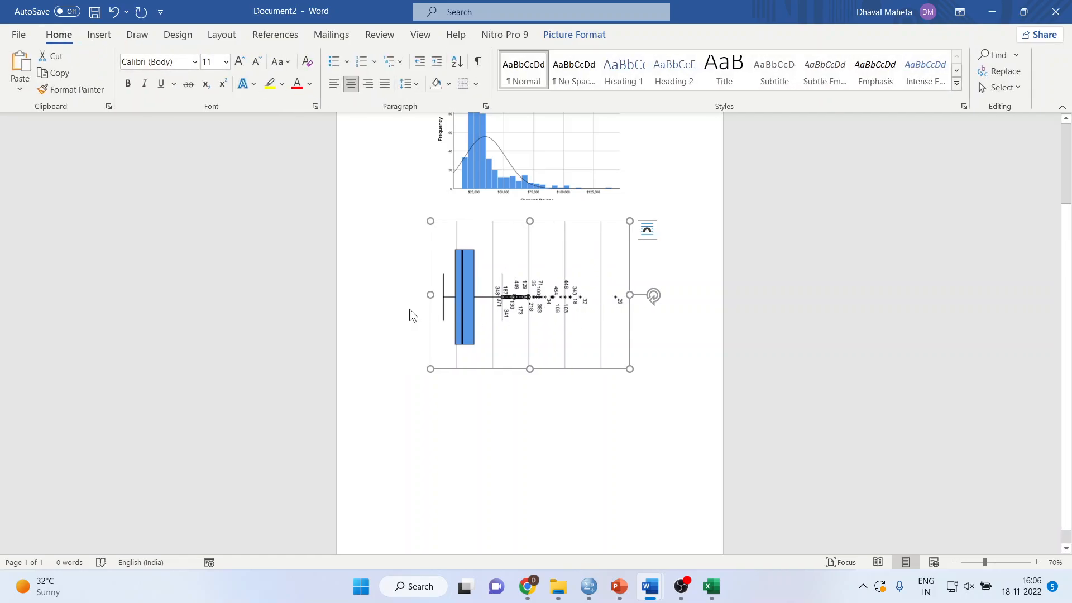
drag(429, 295, 449, 295)
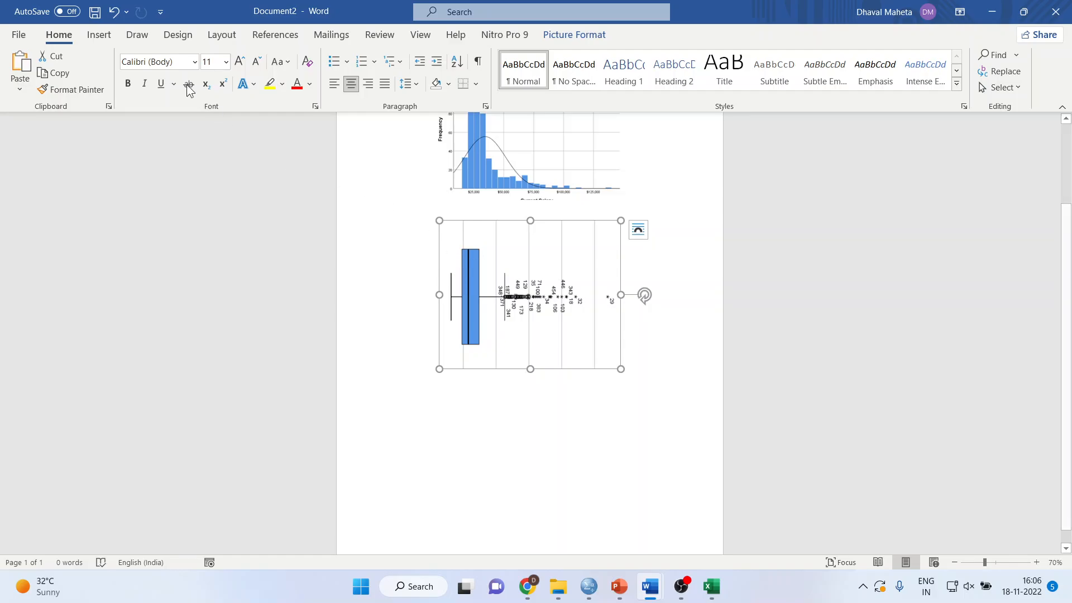
Mark the boxplot's hinges and median with the red pen, and annotate the outliers with a tick and a circle around case 29.
click(136, 35)
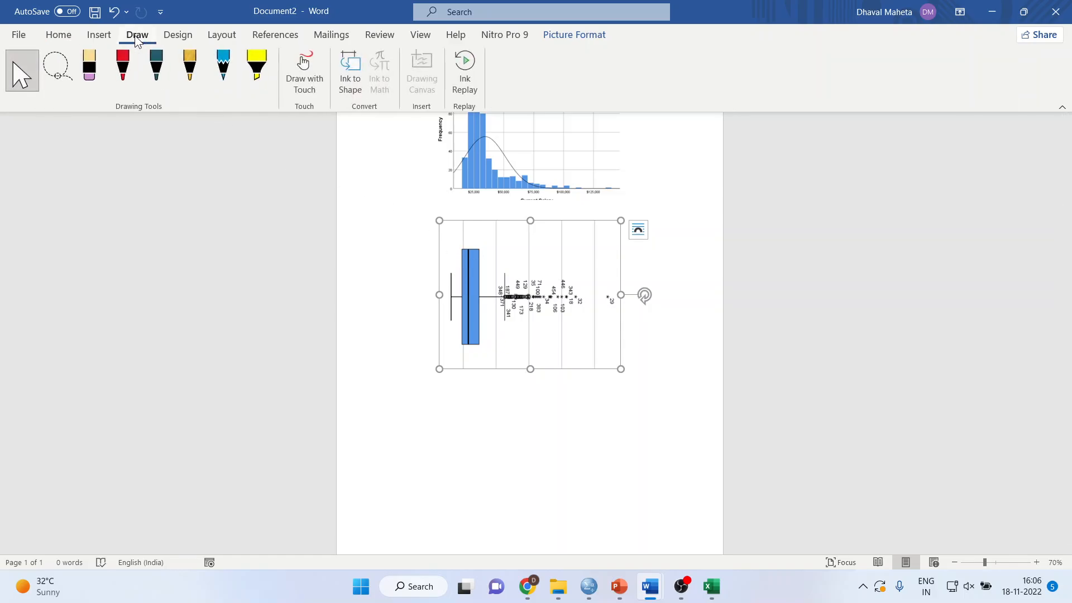
click(123, 70)
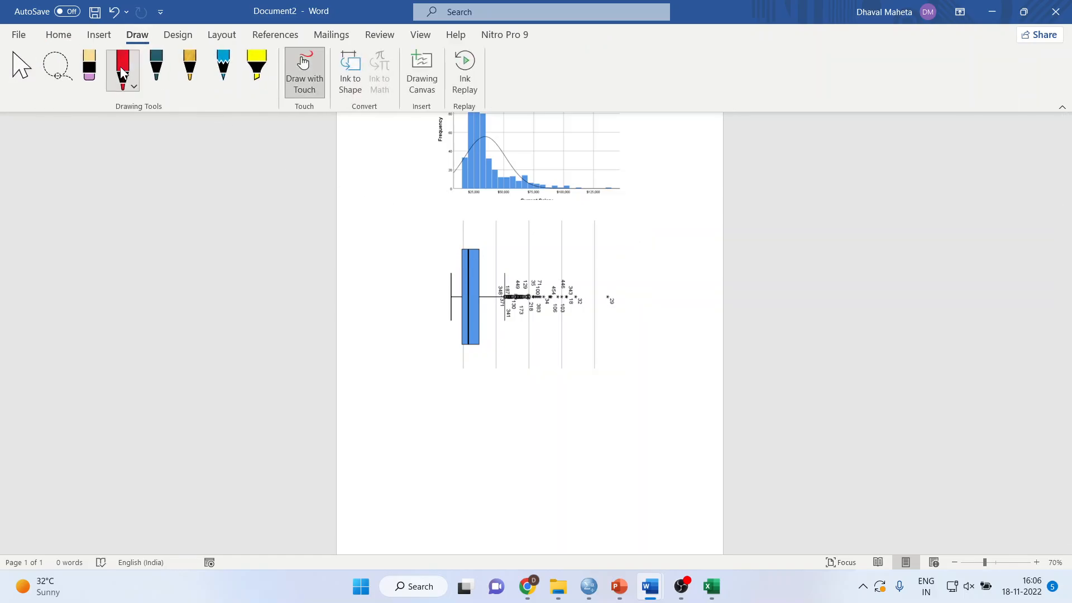
click(461, 248)
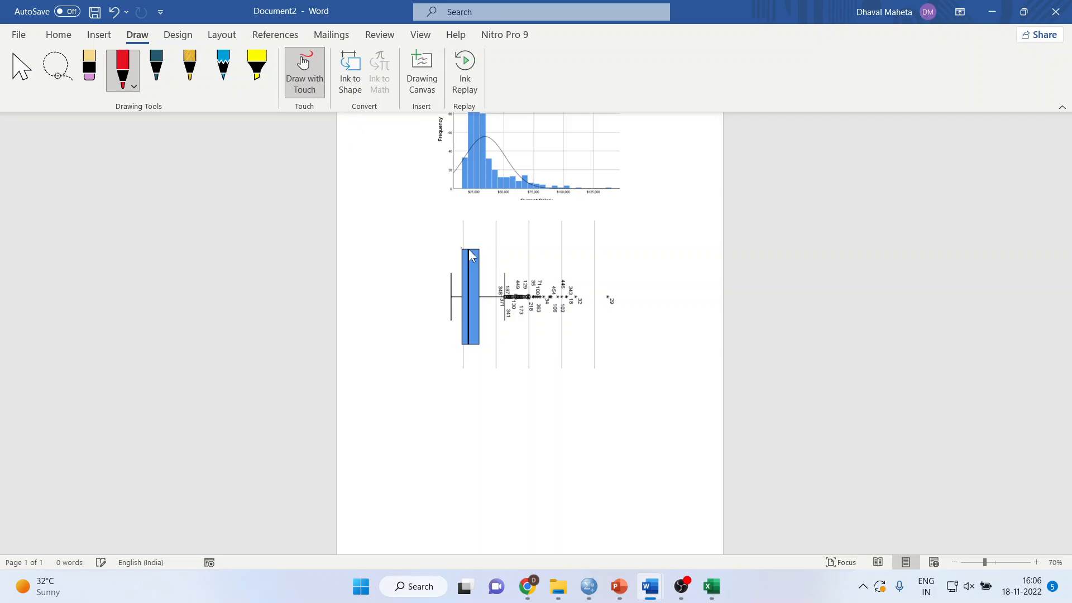
click(469, 246)
click(478, 248)
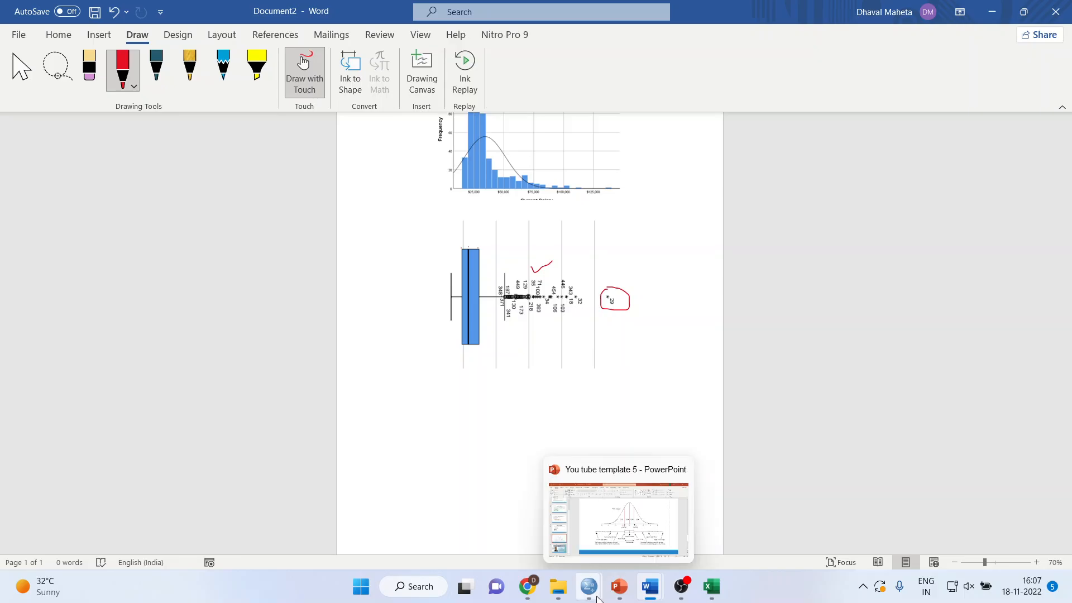
Switch to the SPSS Employee data.sav dataset and look up the salary values of the outlier cases, including case 29.
mouse_move(589, 586)
click(614, 526)
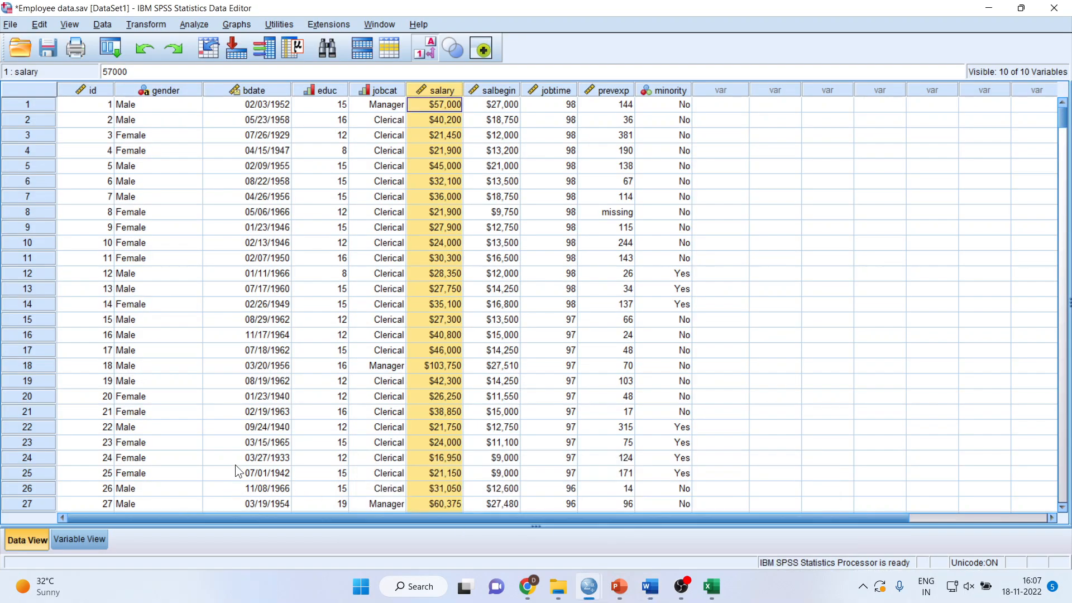
scroll(271, 456, down, 1)
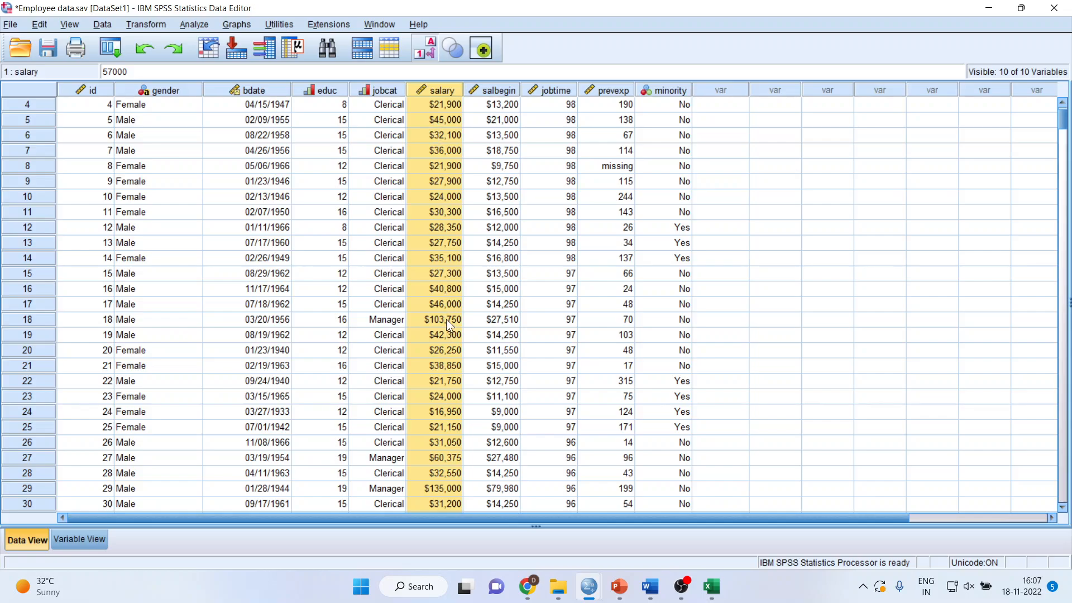
Check case 29's salary in the dataset and switch to the SPSS output to examine the Extreme Values table for Current Salary.
click(445, 493)
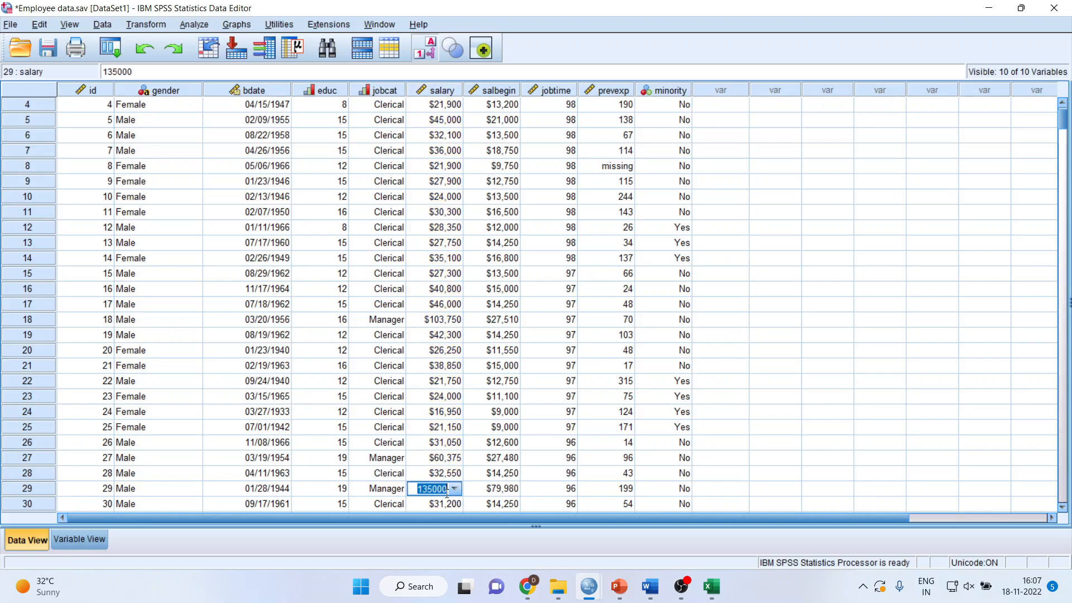
key(Right)
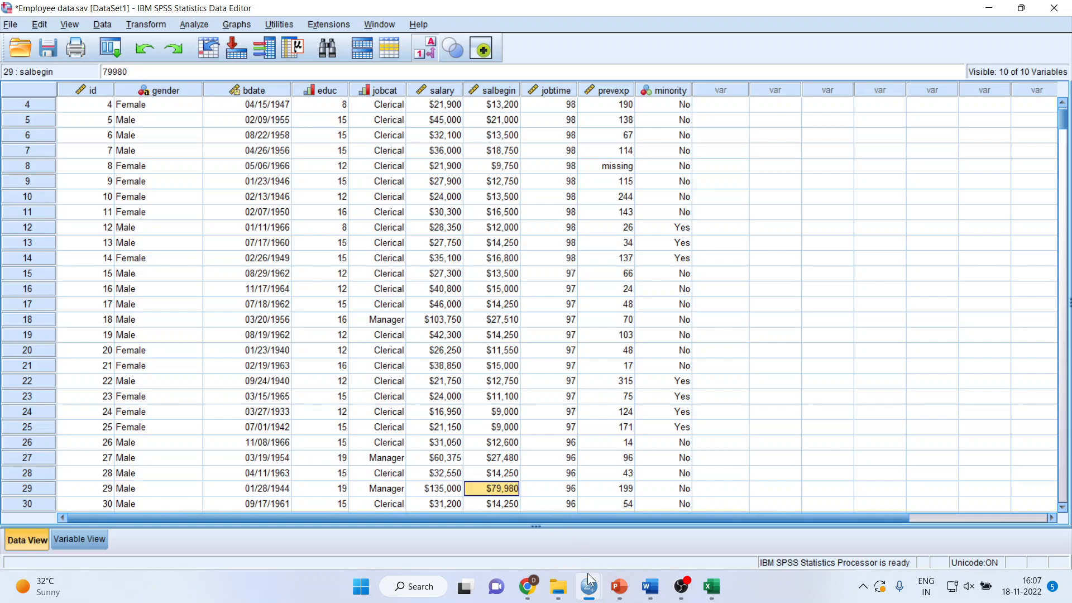
mouse_move(589, 587)
click(701, 525)
scroll(668, 394, up, 20)
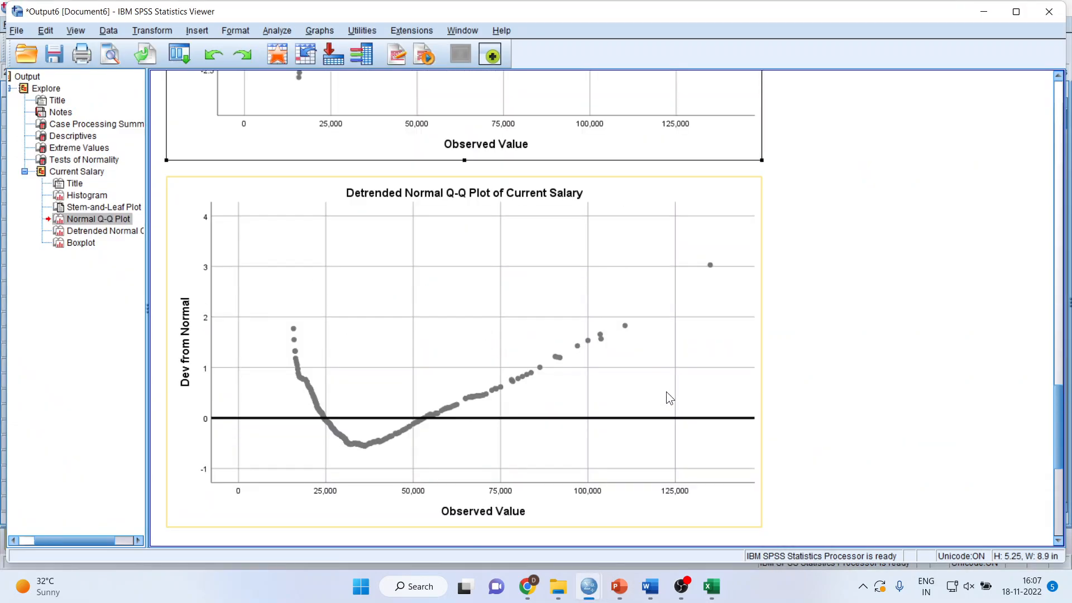
scroll(665, 391, up, 6)
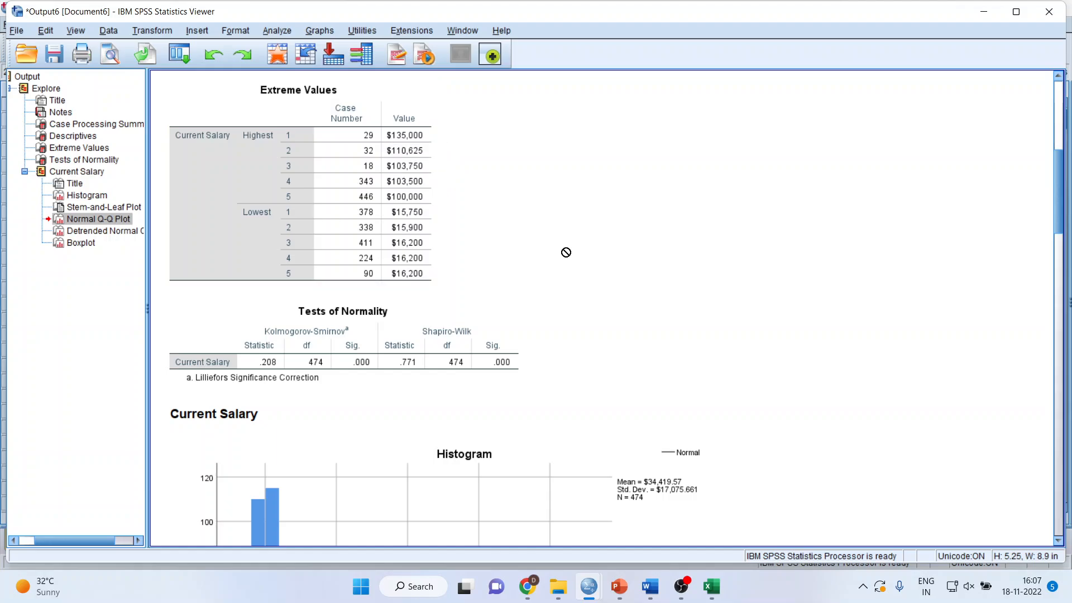
Review the salary plots in the output and capture a screenshot of the Tests of Normality table.
scroll(565, 276, down, 15)
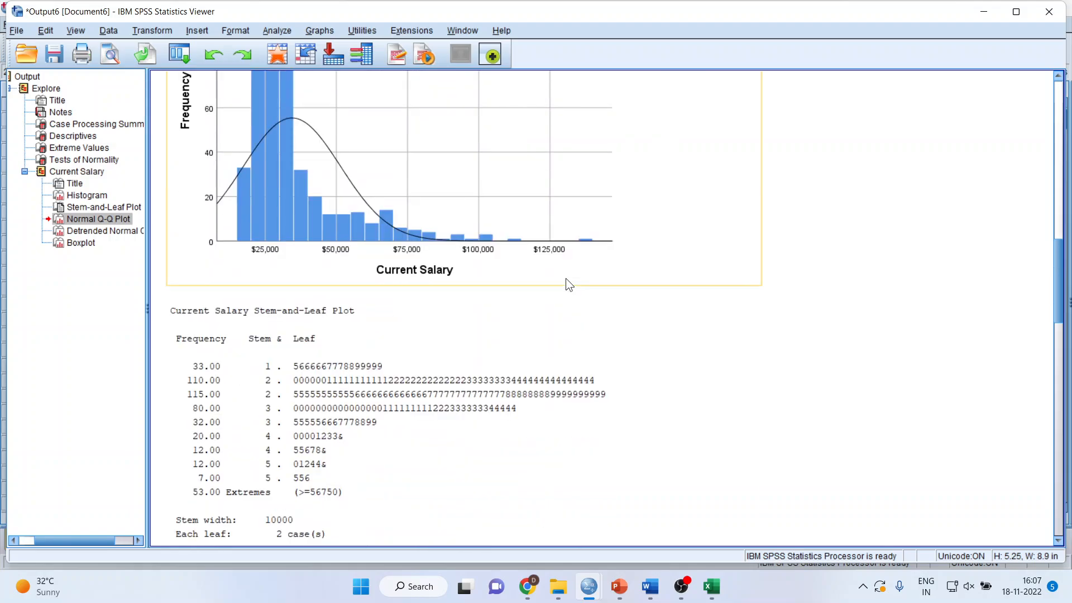
scroll(565, 278, down, 15)
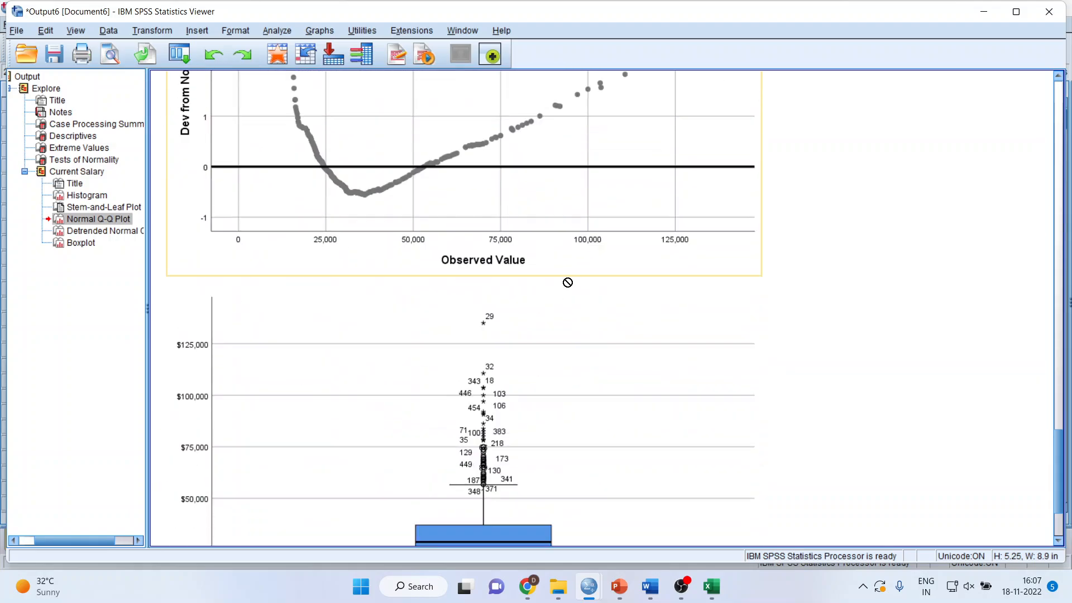
scroll(565, 278, up, 10)
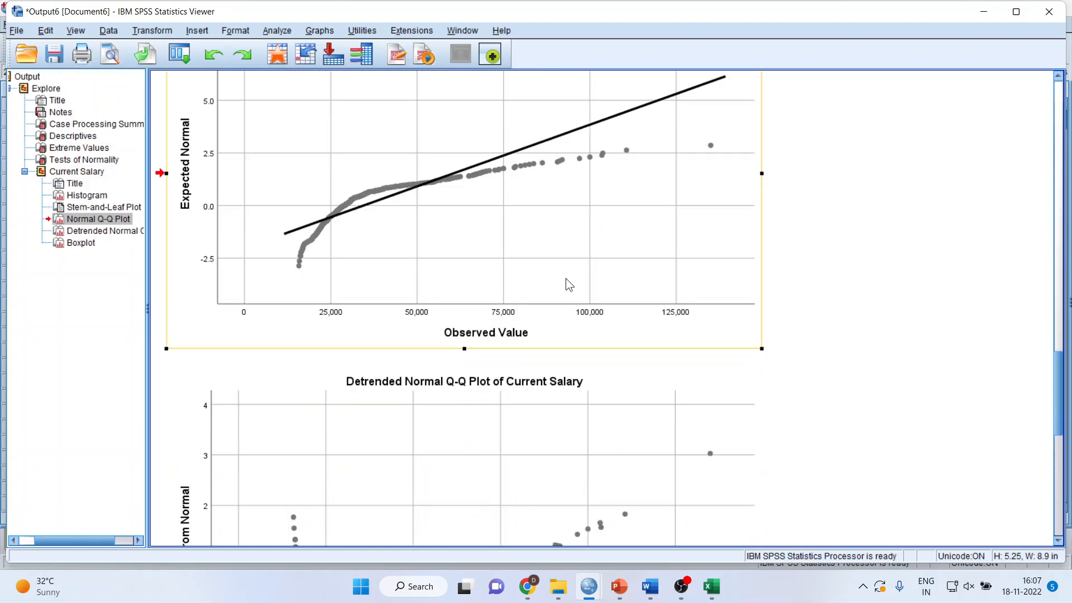
scroll(565, 278, up, 8)
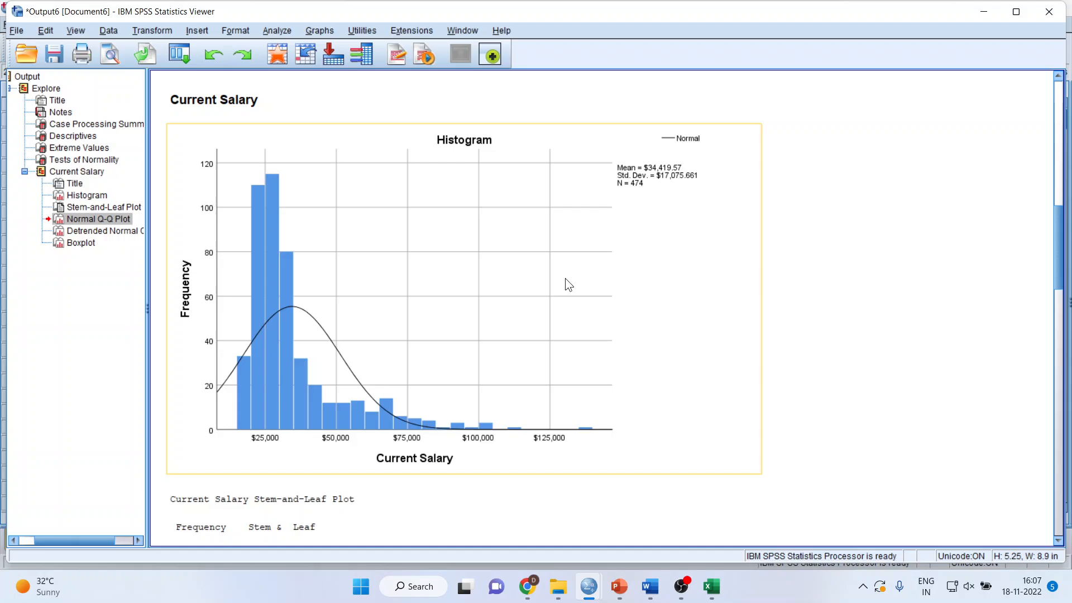
scroll(565, 278, up, 5)
click(341, 215)
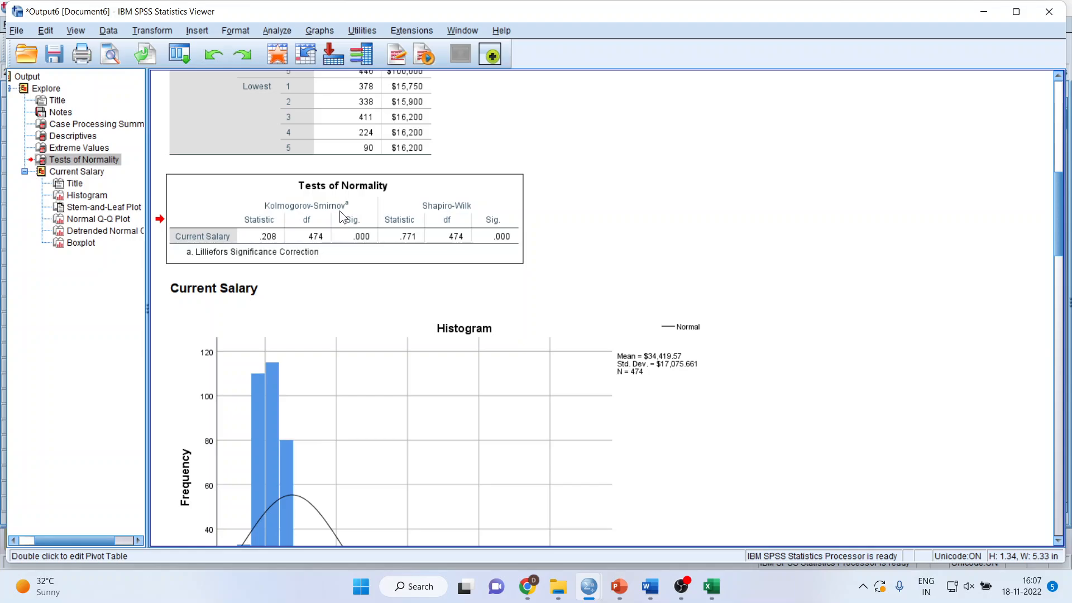
drag(340, 210, 642, 228)
key(super+shift+s)
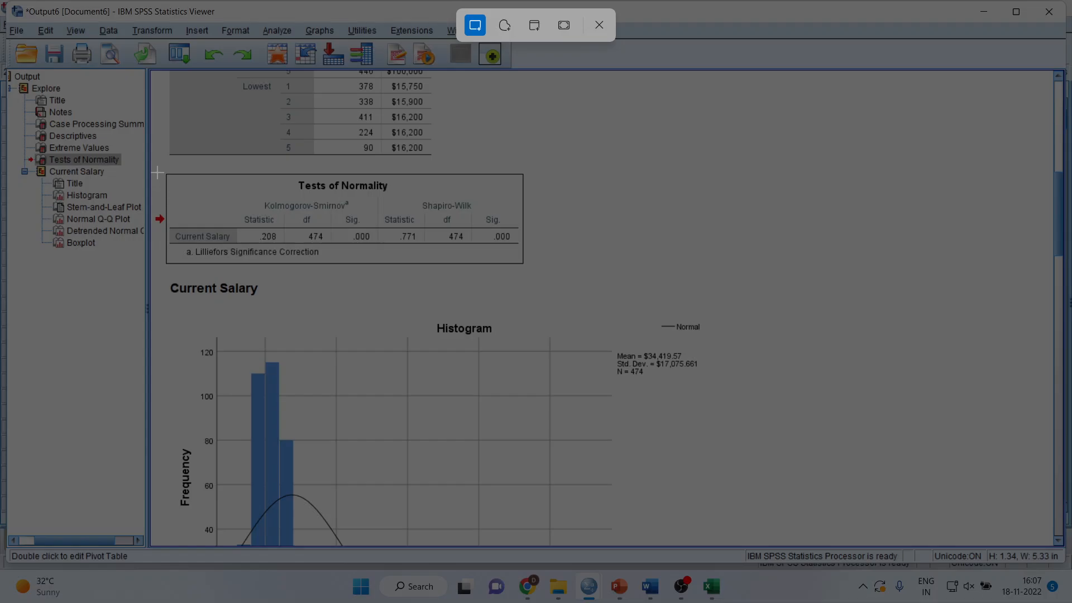
drag(157, 173, 543, 278)
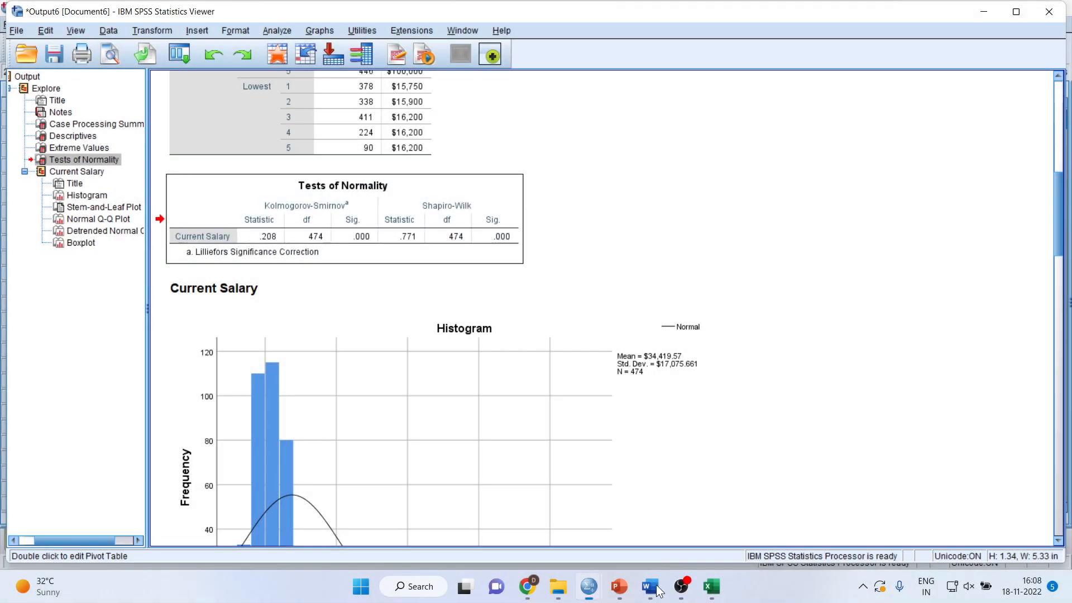
Switch to the Word document and paste the Tests of Normality screenshot on a new page after the boxplot.
mouse_move(659, 591)
click(699, 519)
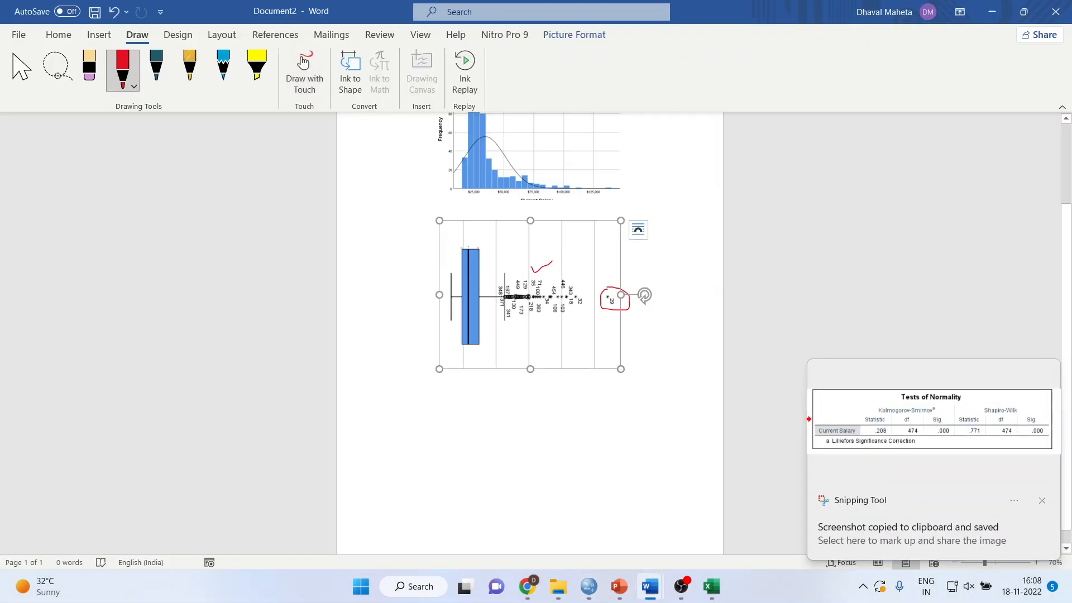
click(638, 433)
key(Return)
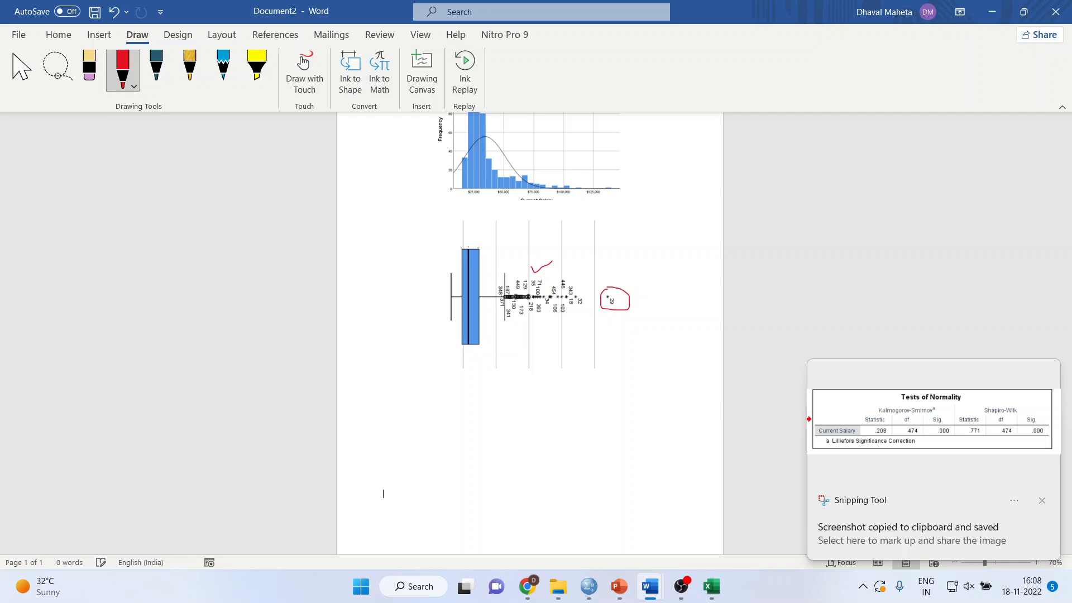
key(Return)
key(Return)
key(Return)
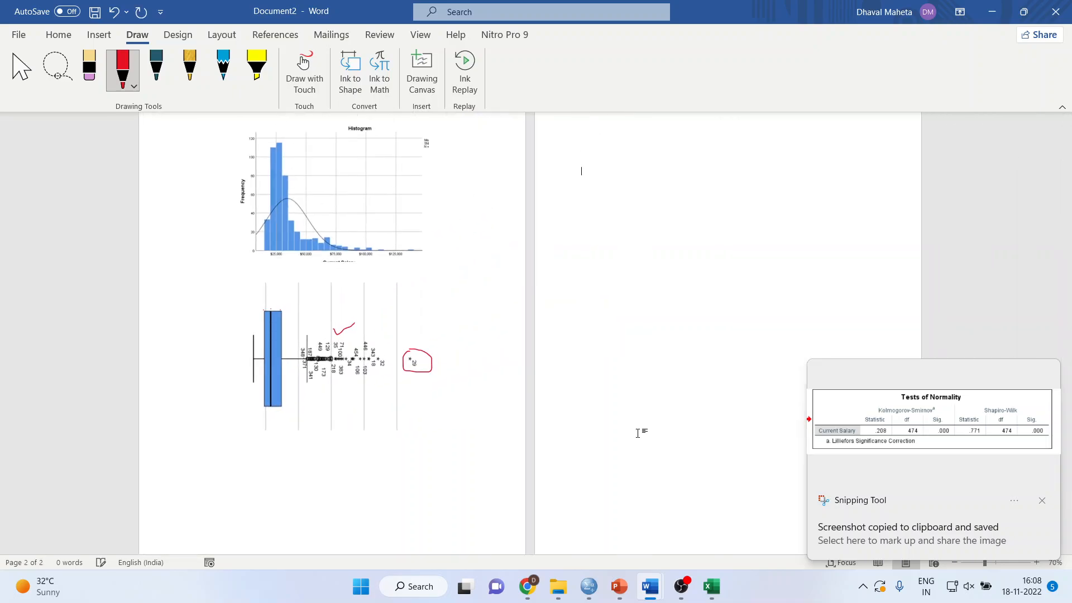
key(ctrl+v)
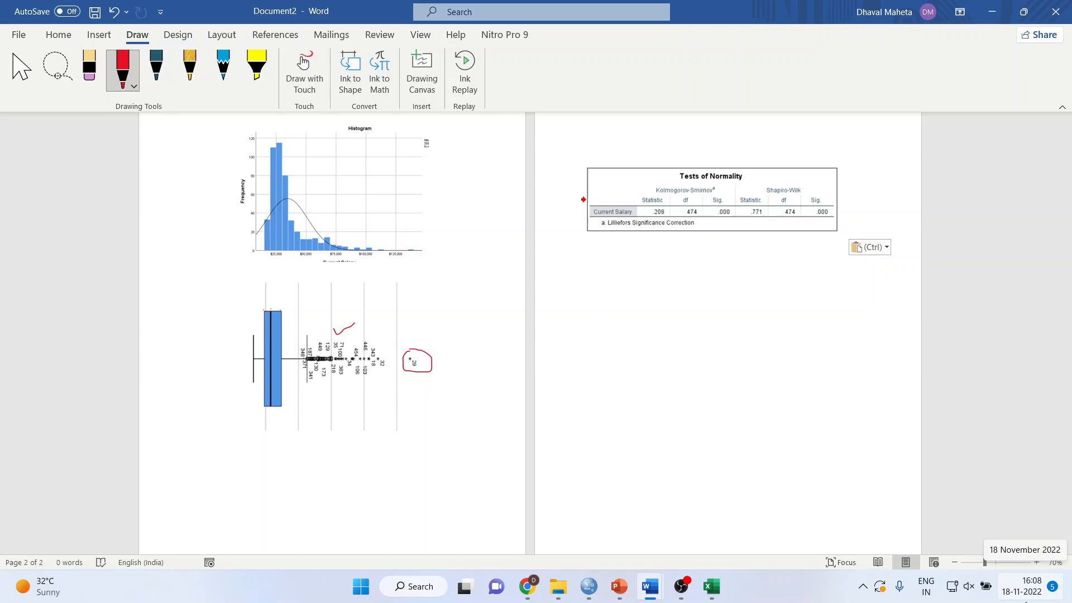
Set the zoom to 110% and insert blank lines before the Tests of Normality picture so that text starts on page two.
click(1037, 562)
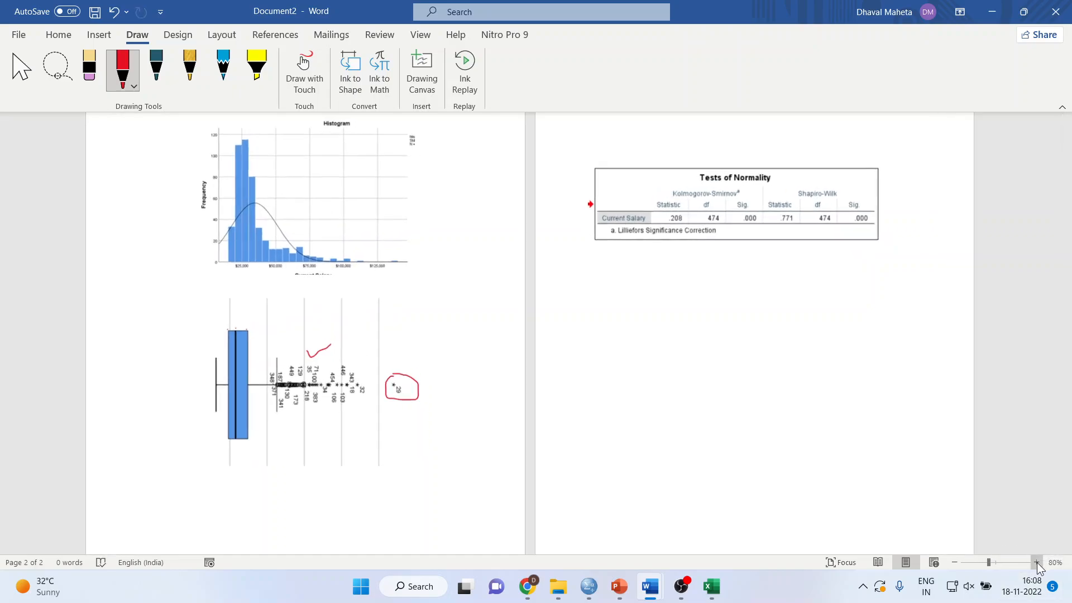
click(1037, 562)
click(1037, 563)
click(1036, 562)
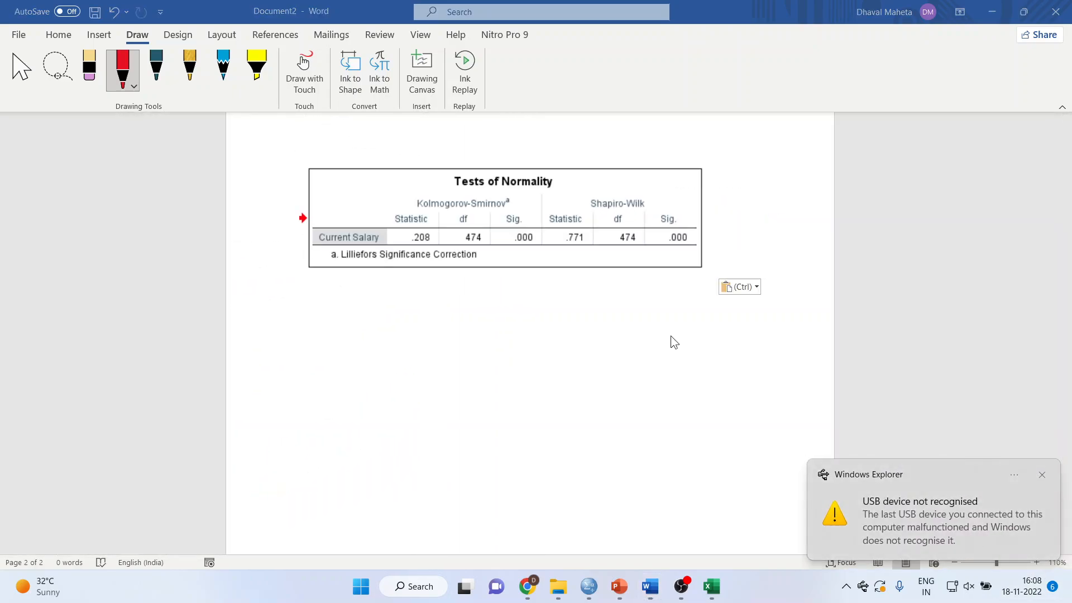
click(432, 145)
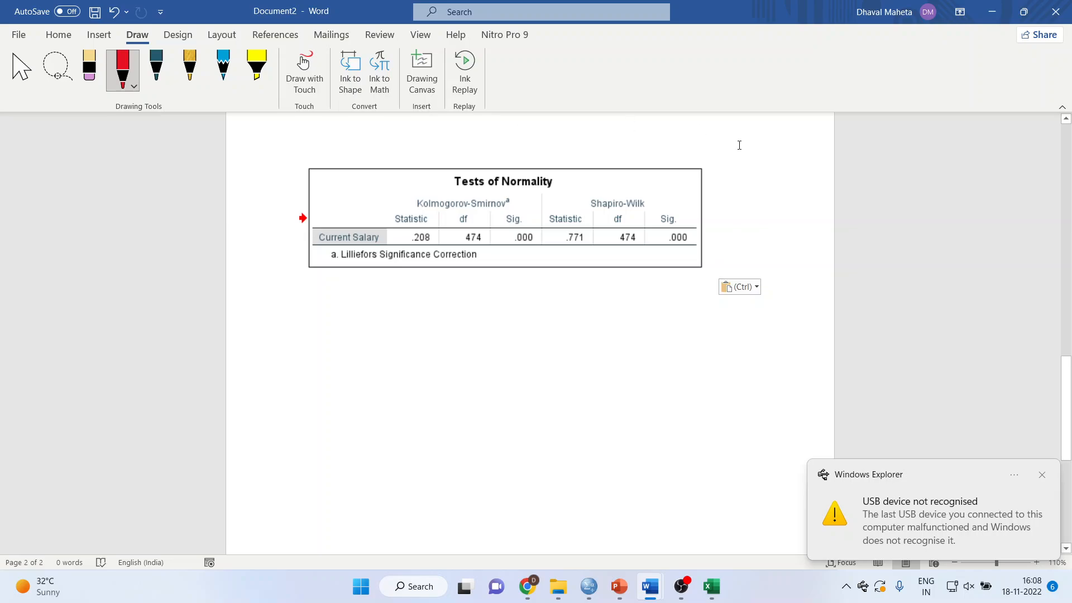
scroll(965, 168, up, 5)
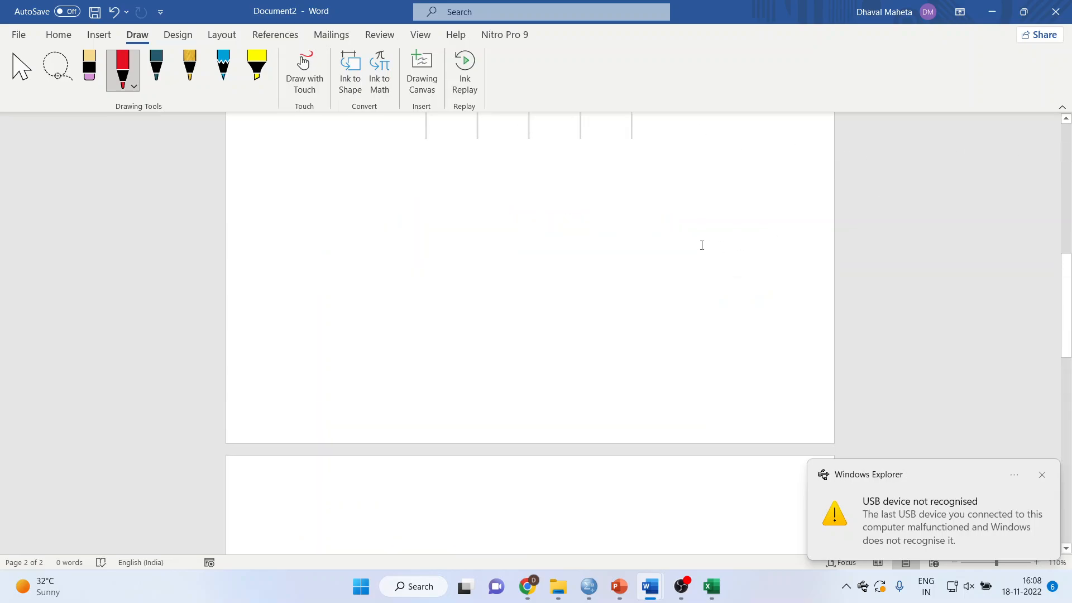
key(Return)
key(Return)
key(Return)
key(Return)
key(Return)
key(Return)
key(Return)
key(Return)
key(Return)
key(Return)
key(Return)
key(Return)
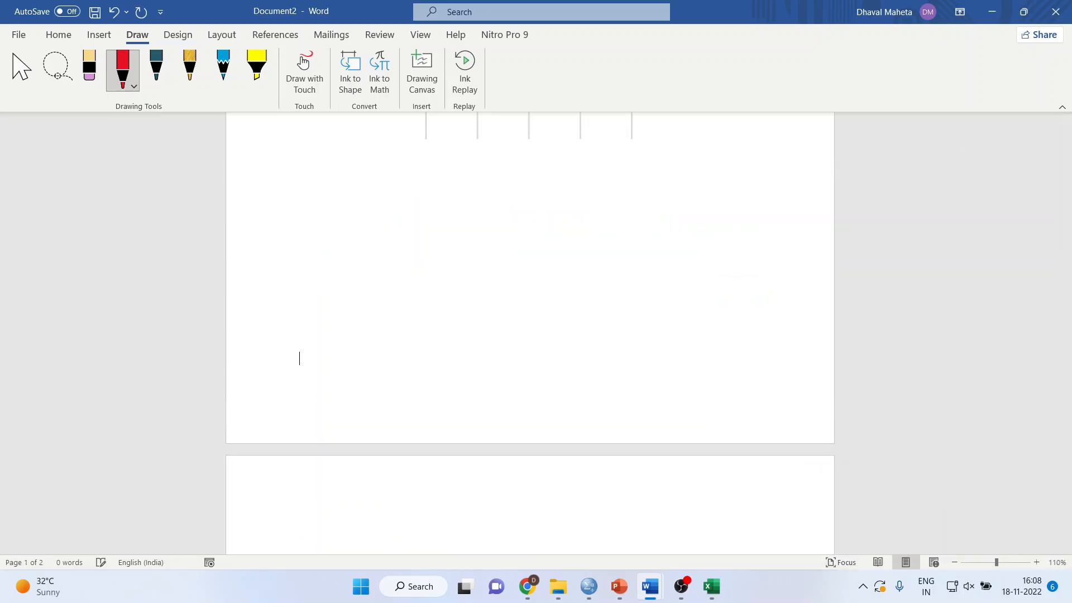
Write the hypotheses "Null: Distribution is Normal" and "Alt: Distribution is Not Normal" on separate lines directly above the Tests of Normality picture.
text(N)
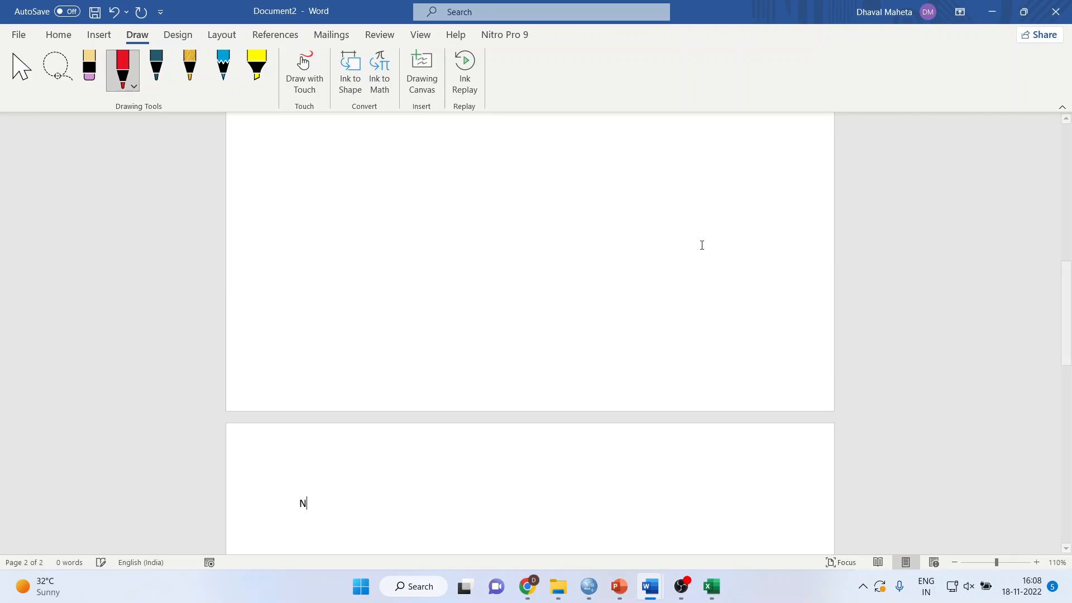
text(ull: D)
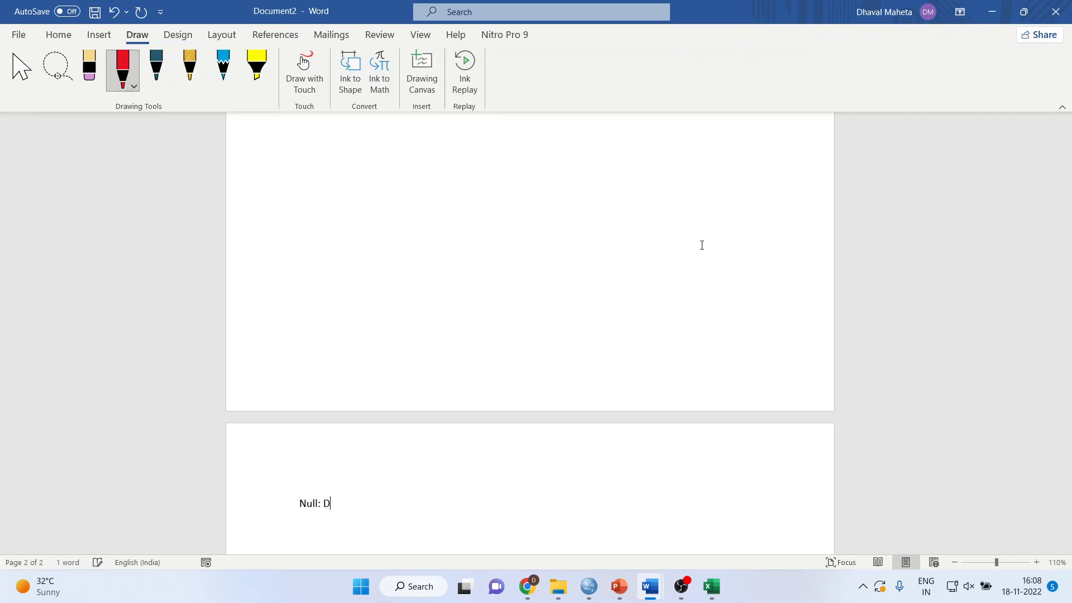
text(istribution )
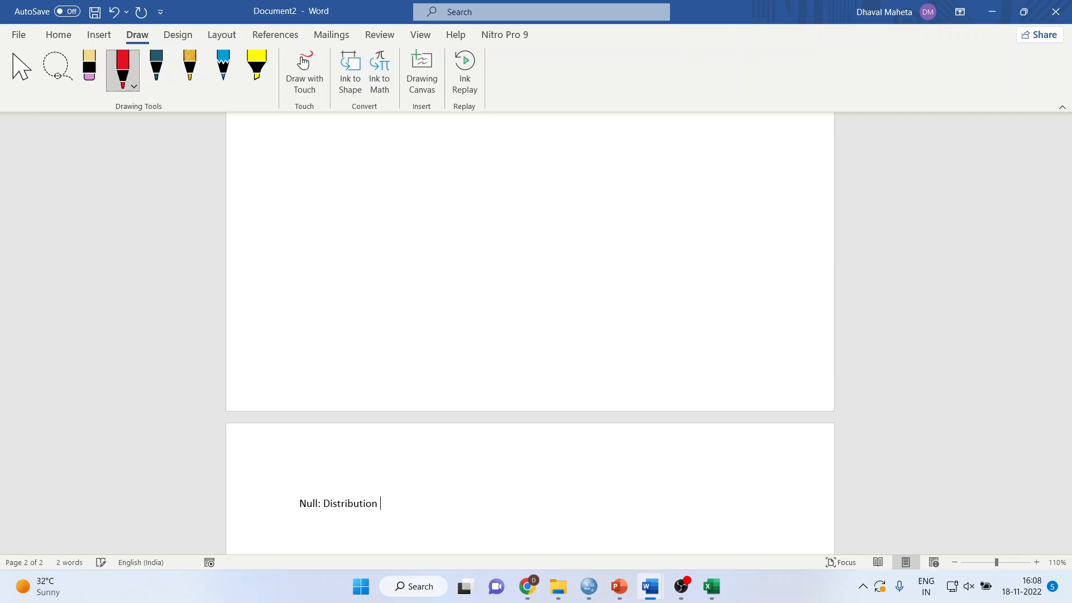
text(is Normal )
text(Alt: )
text(Dist)
text(ributio)
text(n is )
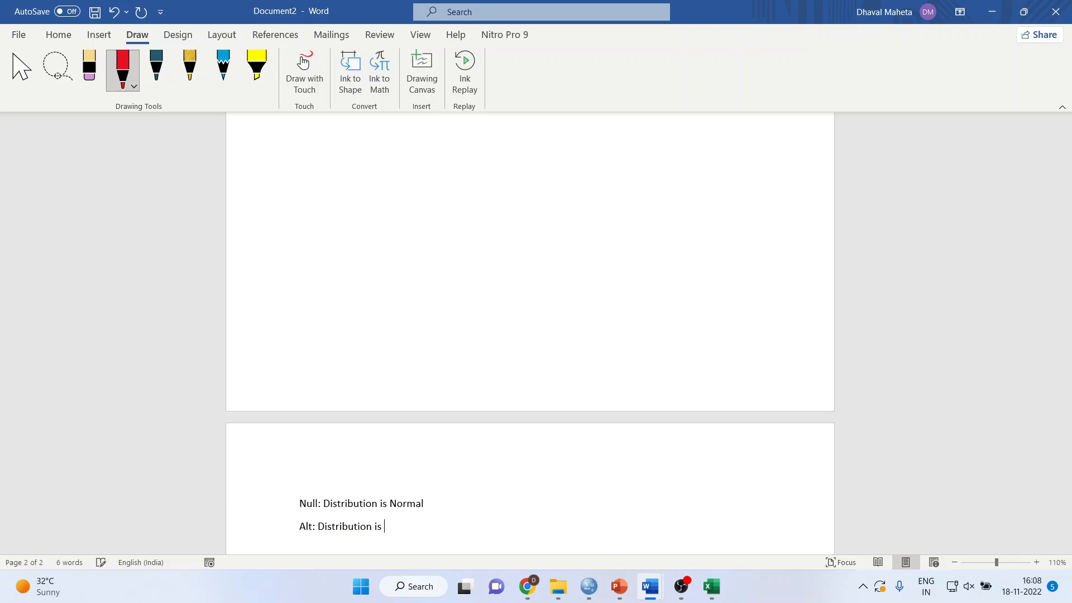
text(Not Normal)
key(Return)
key(Return)
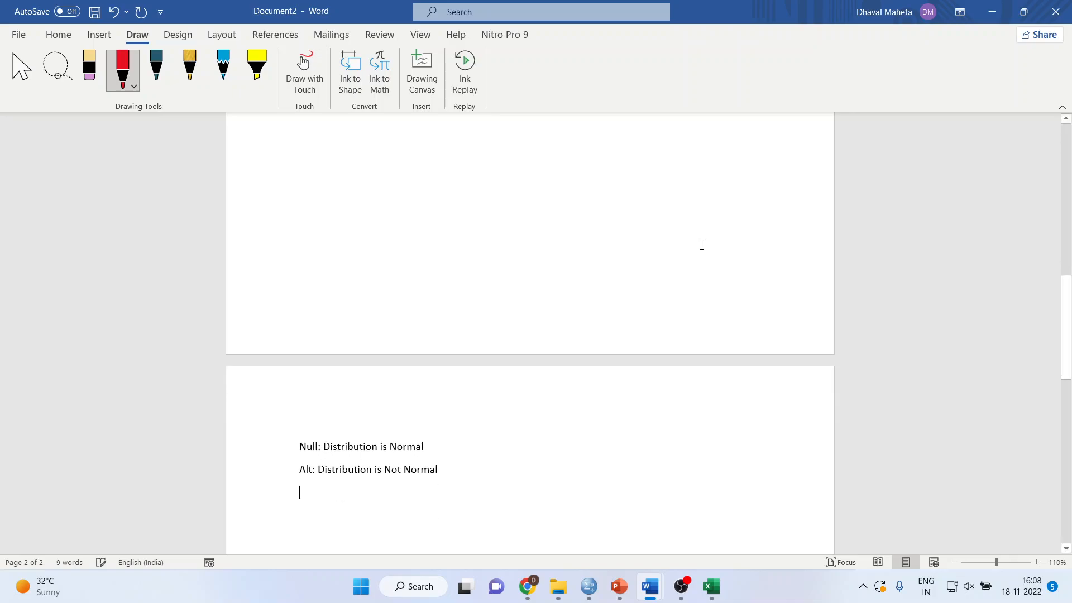
key(ctrl+v)
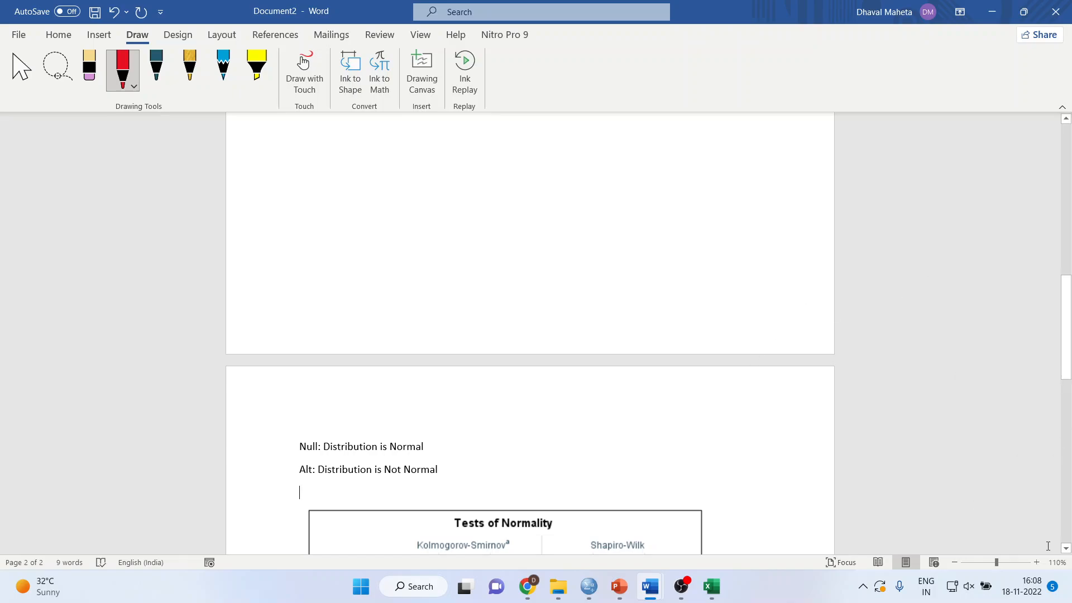
Below the Tests of Normality picture, start a paragraph reading "Thumb Rule: If the p-value is less than 0.05, we reject null hypothesis".
click(1066, 549)
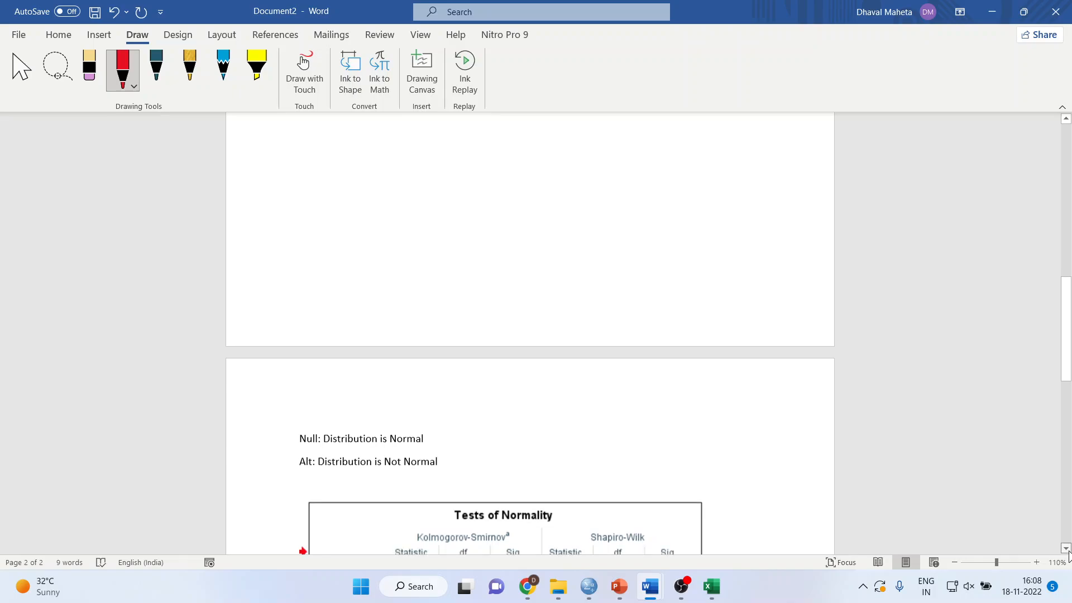
scroll(1068, 555, down, 3)
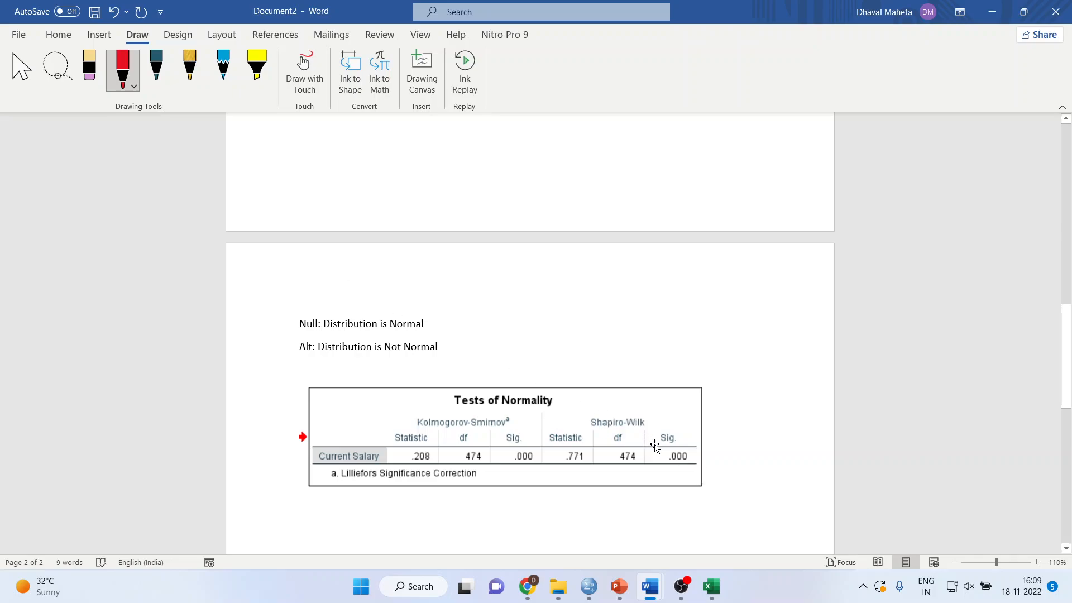
click(683, 458)
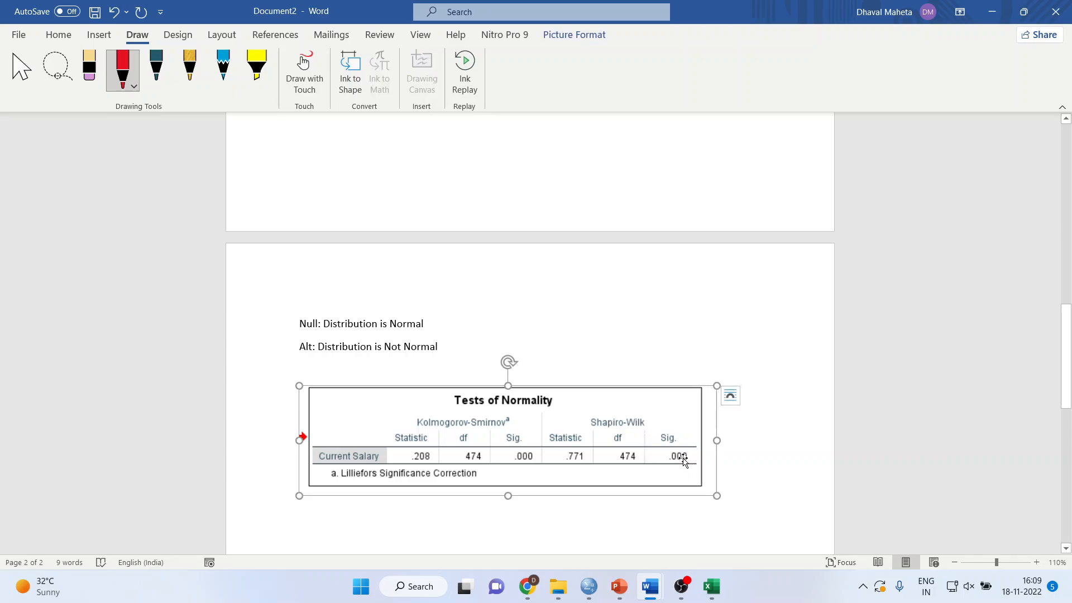
click(729, 496)
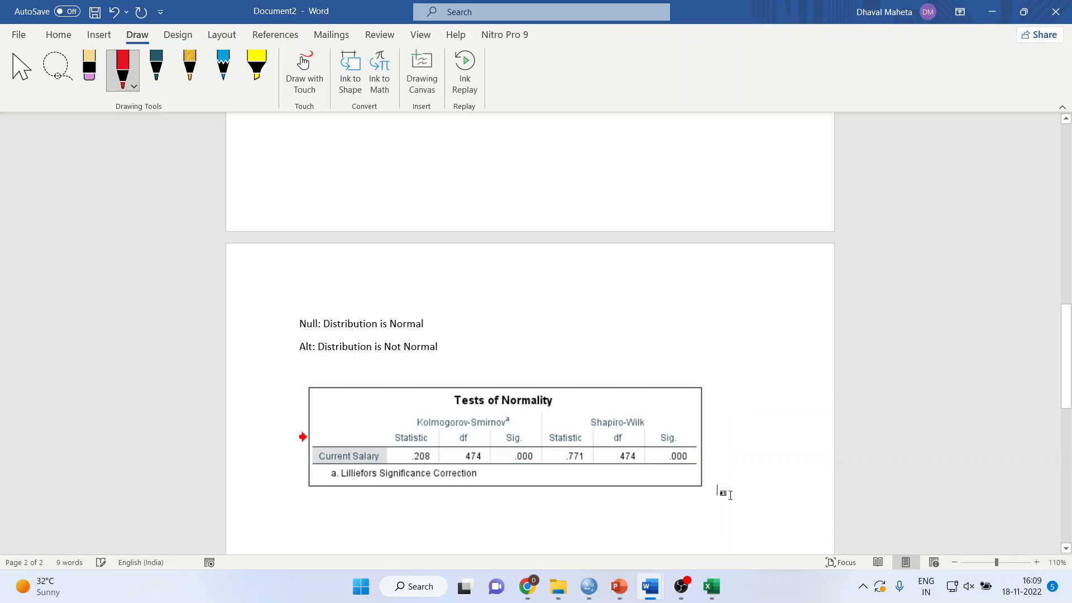
key(Return)
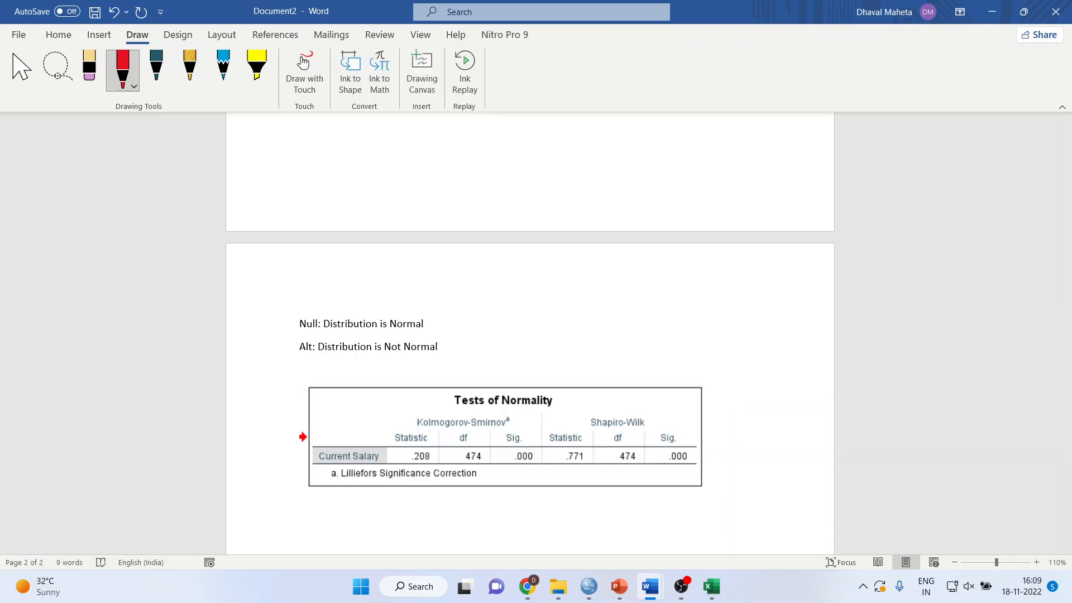
text(Thumb)
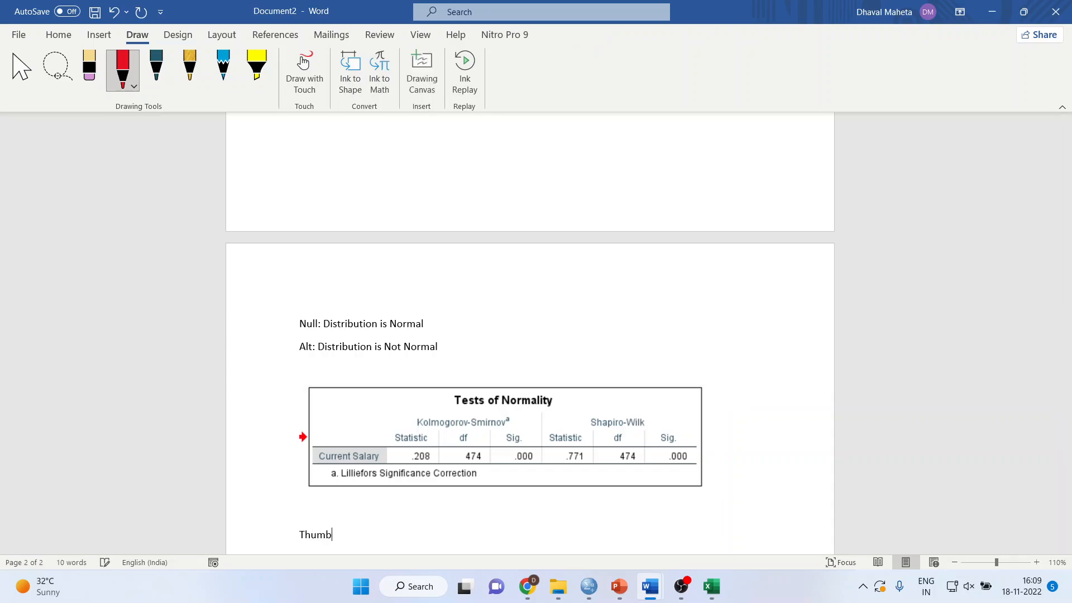
text( Rule: If the)
text(p-value is less than)
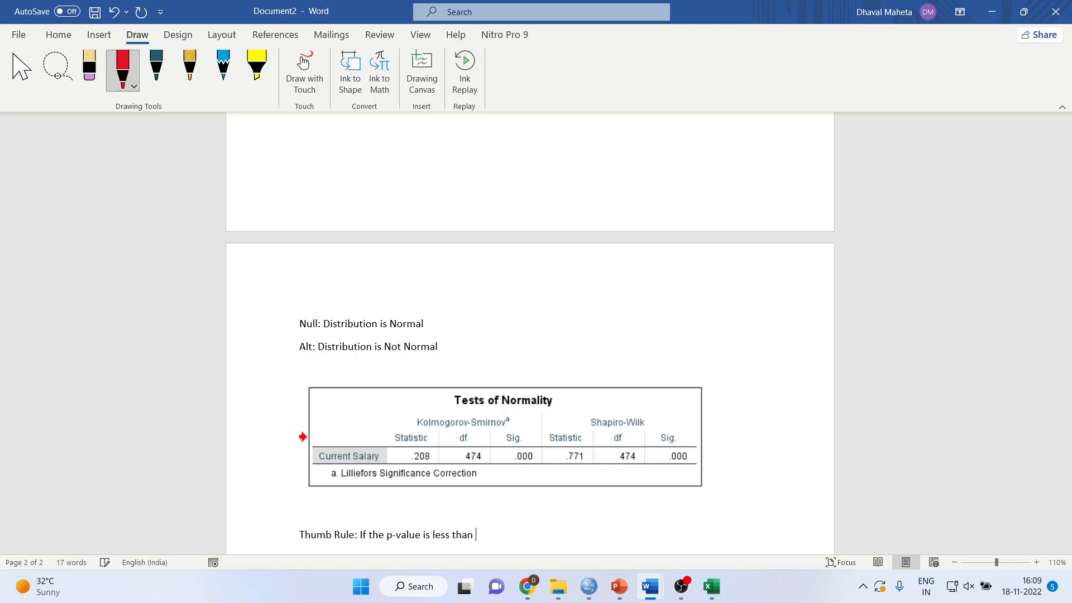
text( 0.05, we reject null hypothe)
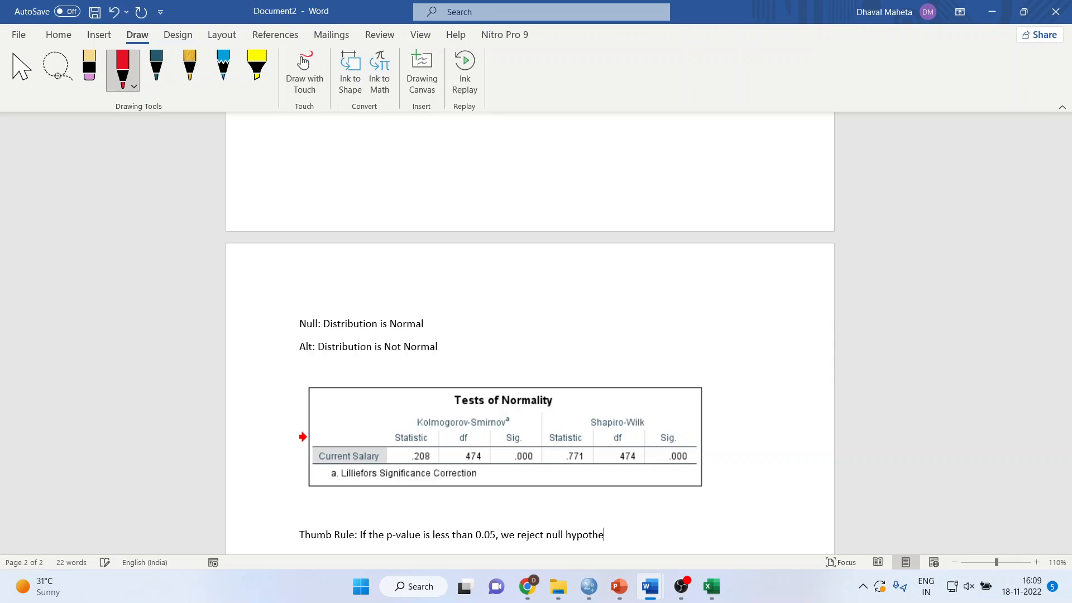
Complete the thumb rule with "and if p-value is more than 0.05 we fail to reject null hypothesis." and add a blank line below.
text(sis and if p-value is more than 0.05)
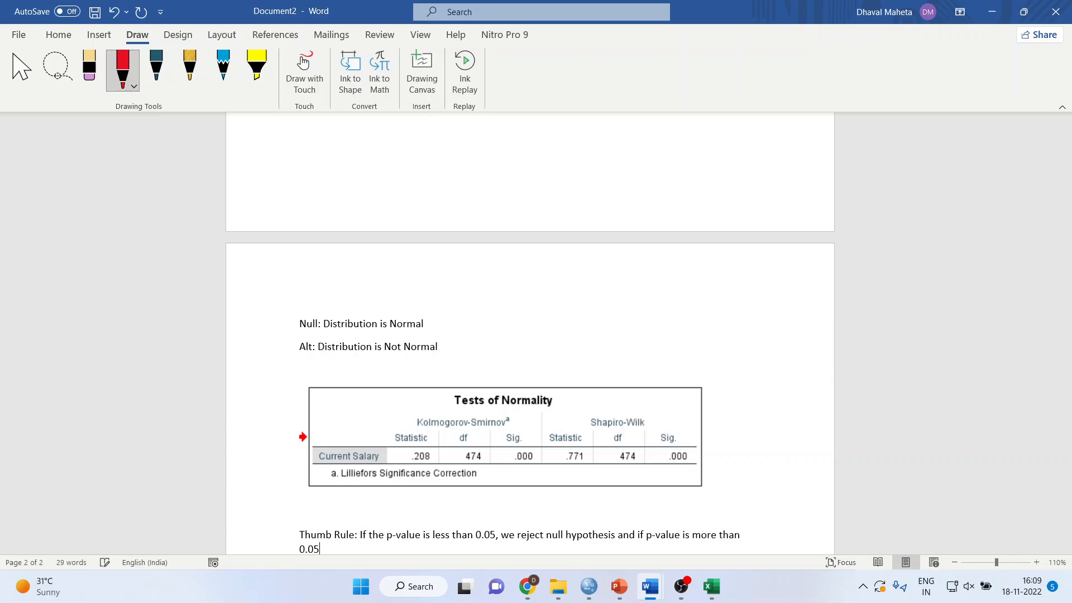
text( we fail to reject null hypot)
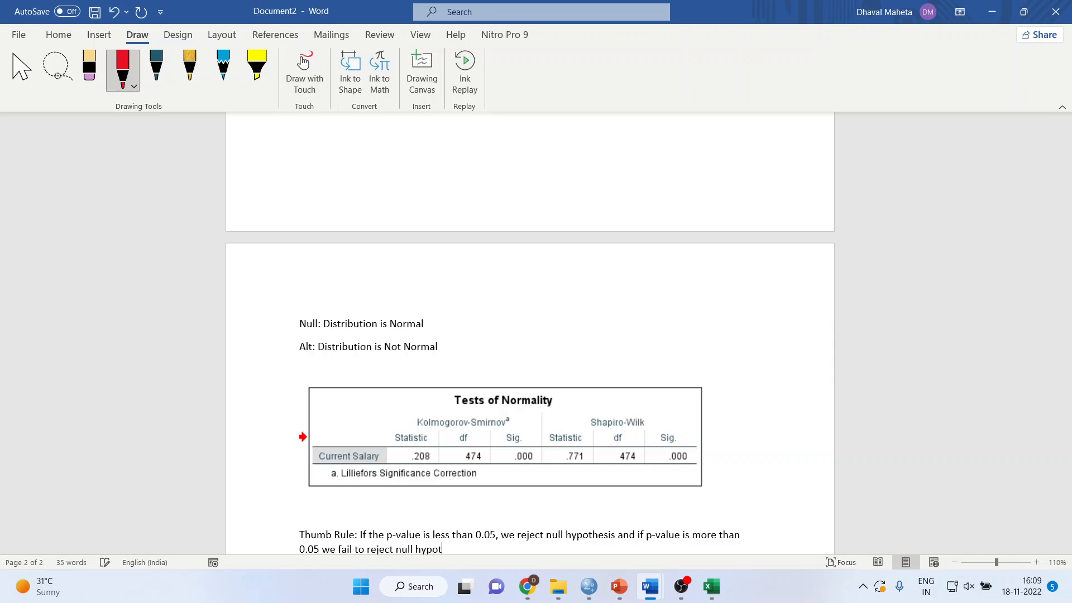
text(hesis.)
key(Return)
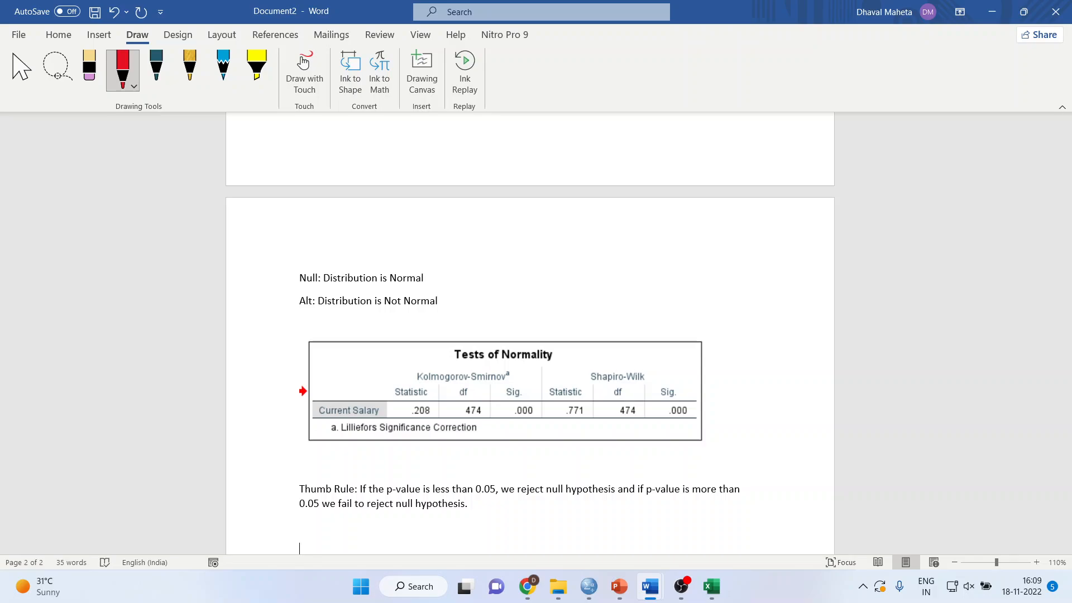
Start a new line with "A" below the thumb rule and format both in Times New Roman, size 12.
text(A)
key(Return)
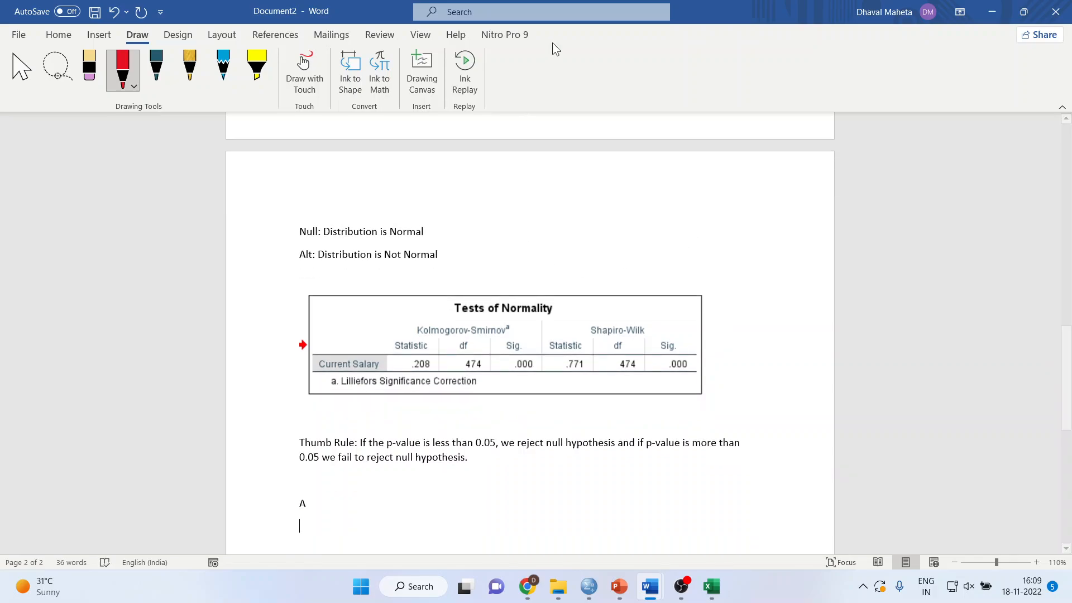
click(62, 35)
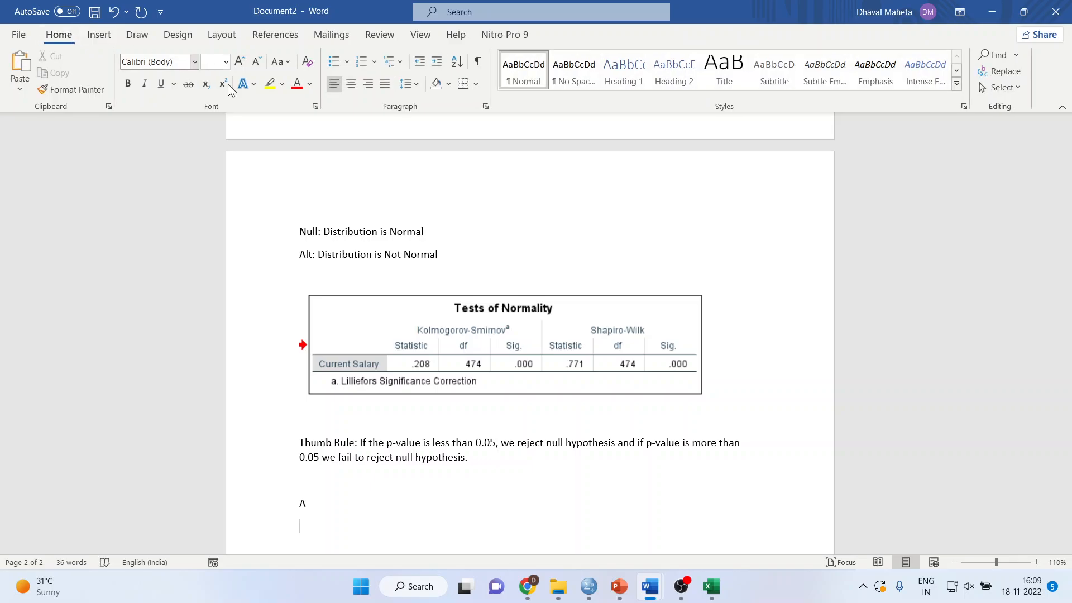
drag(300, 444, 421, 512)
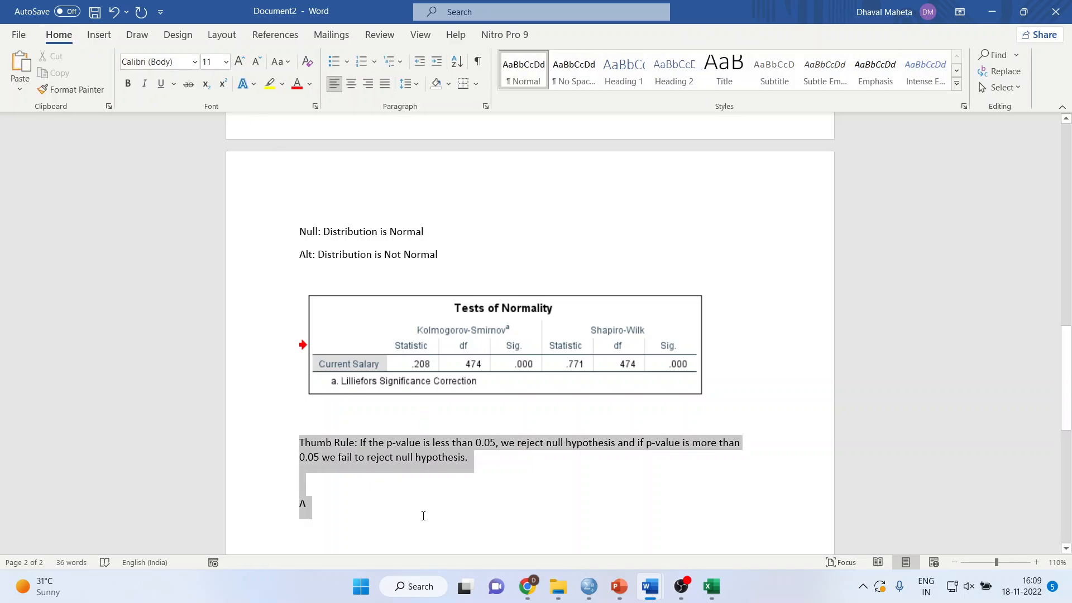
click(194, 61)
click(225, 199)
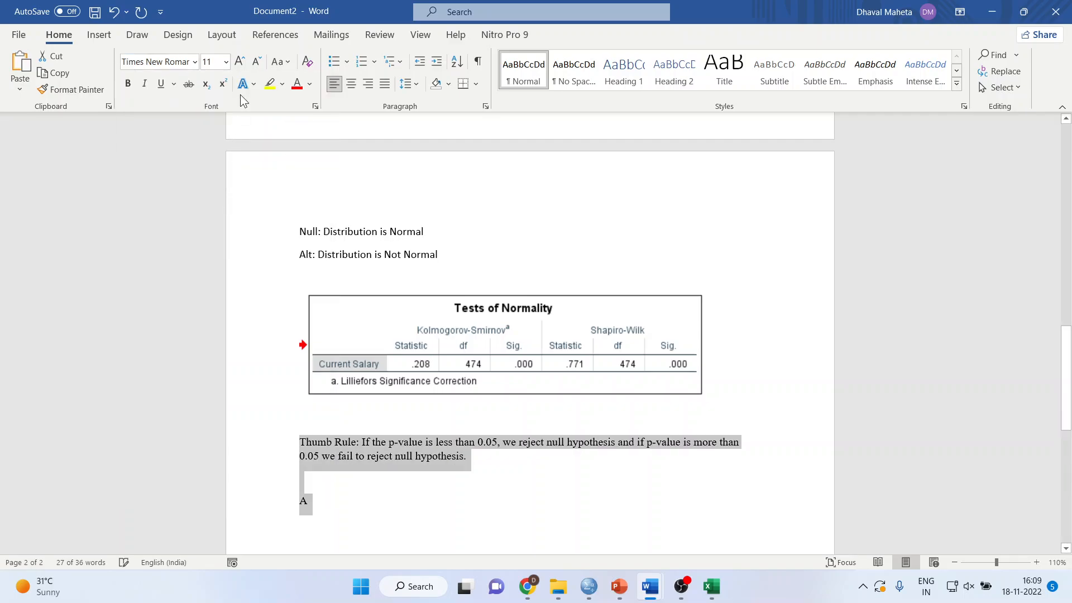
click(226, 62)
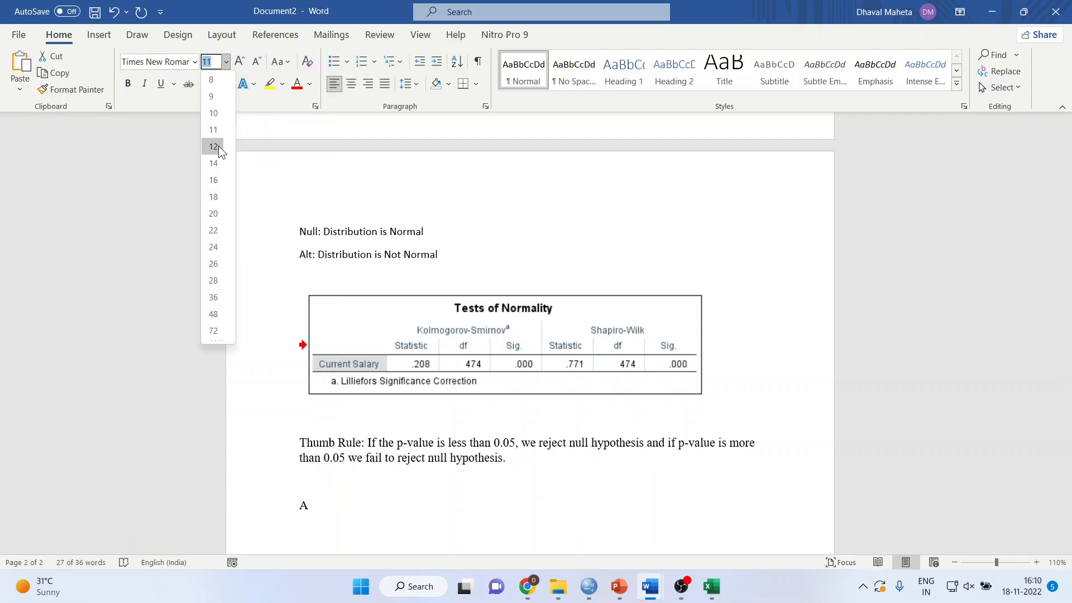
click(219, 146)
Extend the last line to "As the p-value of Normality Test is 0.000 which is less than 5% level of significance we reject null hypothesis which means that".
click(345, 507)
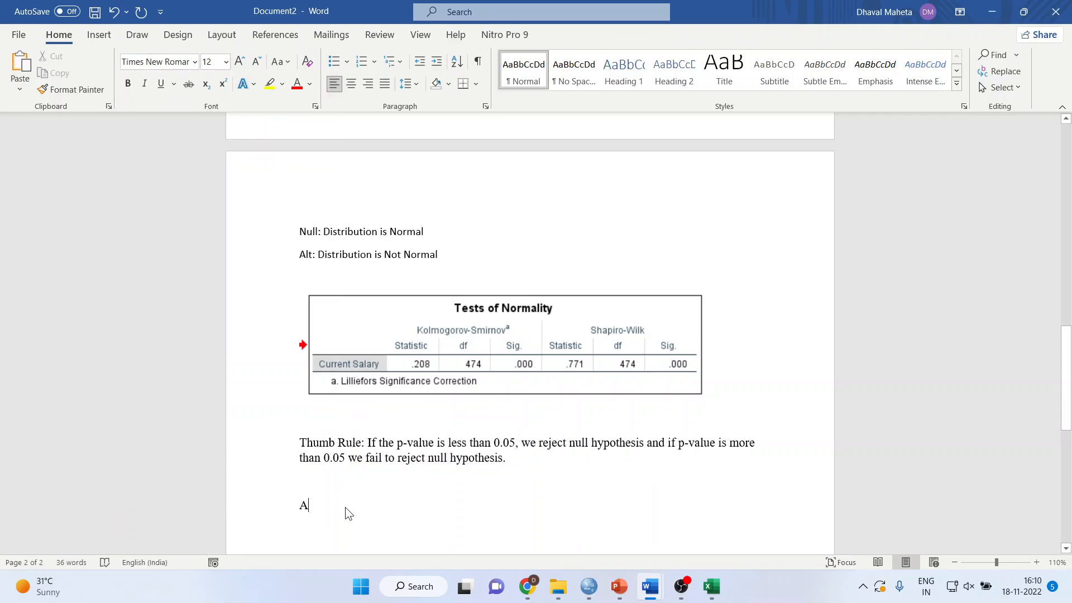
text(s)
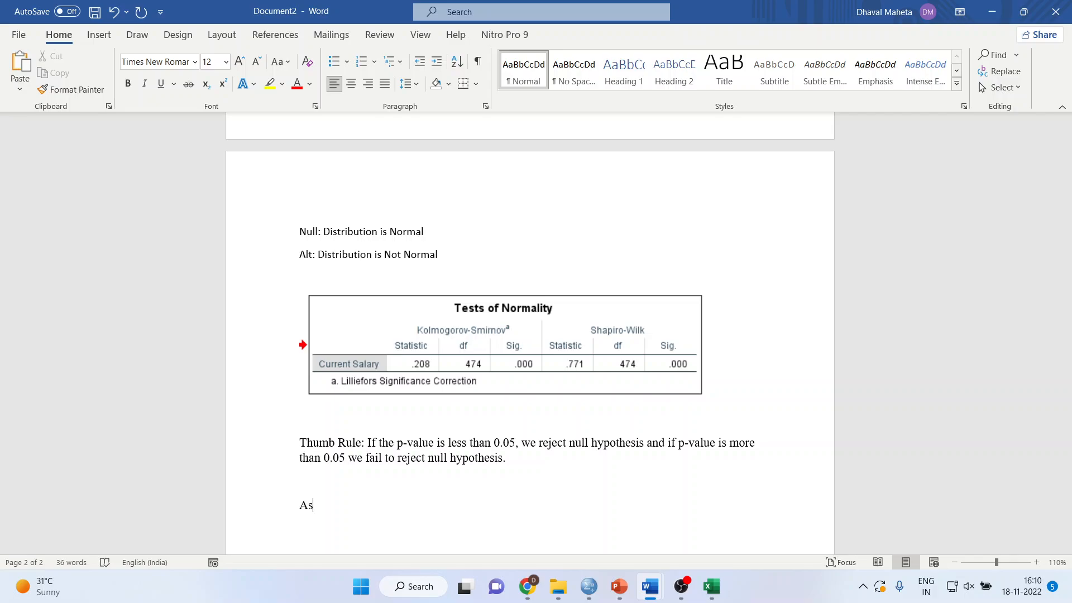
text( the p-value of Normality )
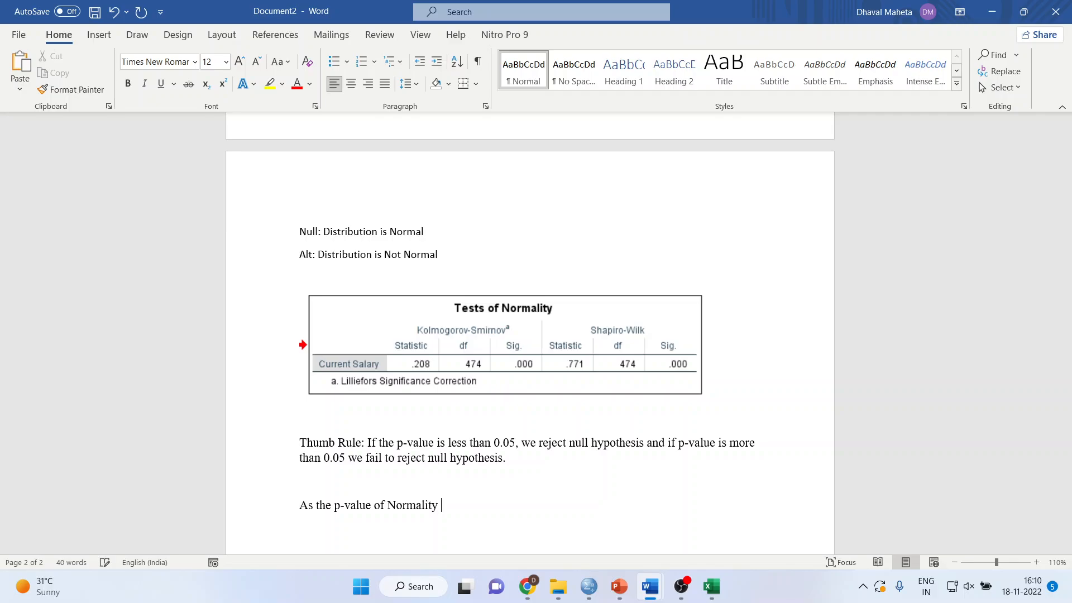
text(Test is 0.000 which is less than)
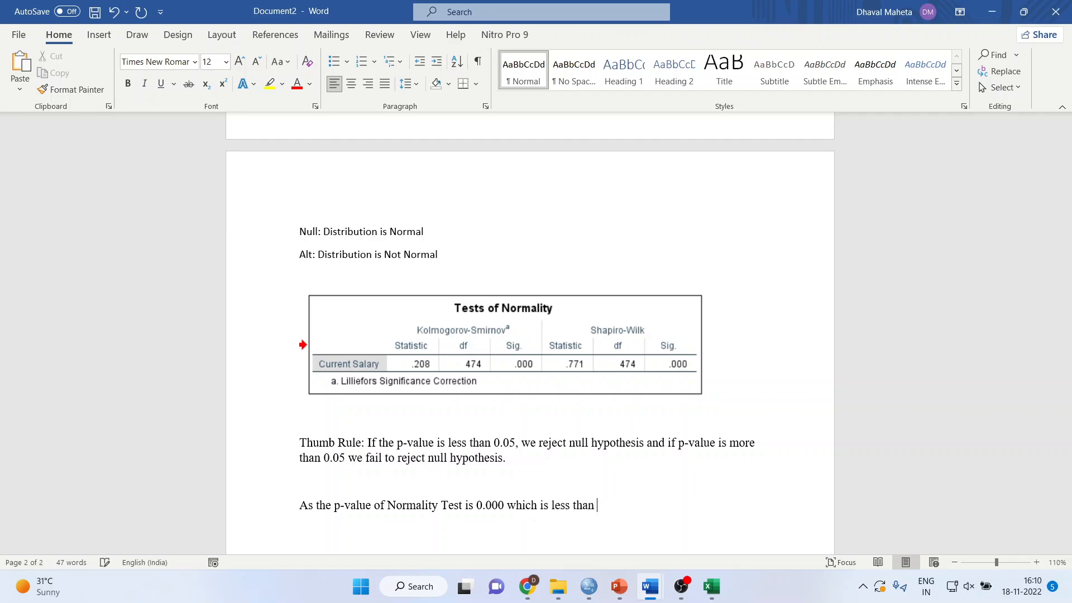
text( 5% level of signific)
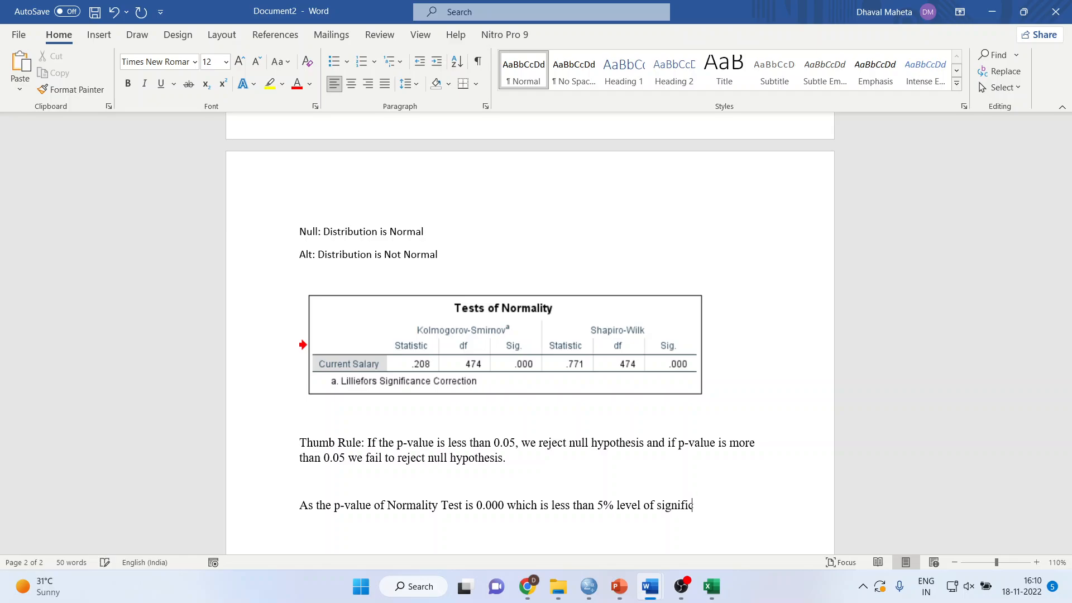
text(ance we reject null hypohte)
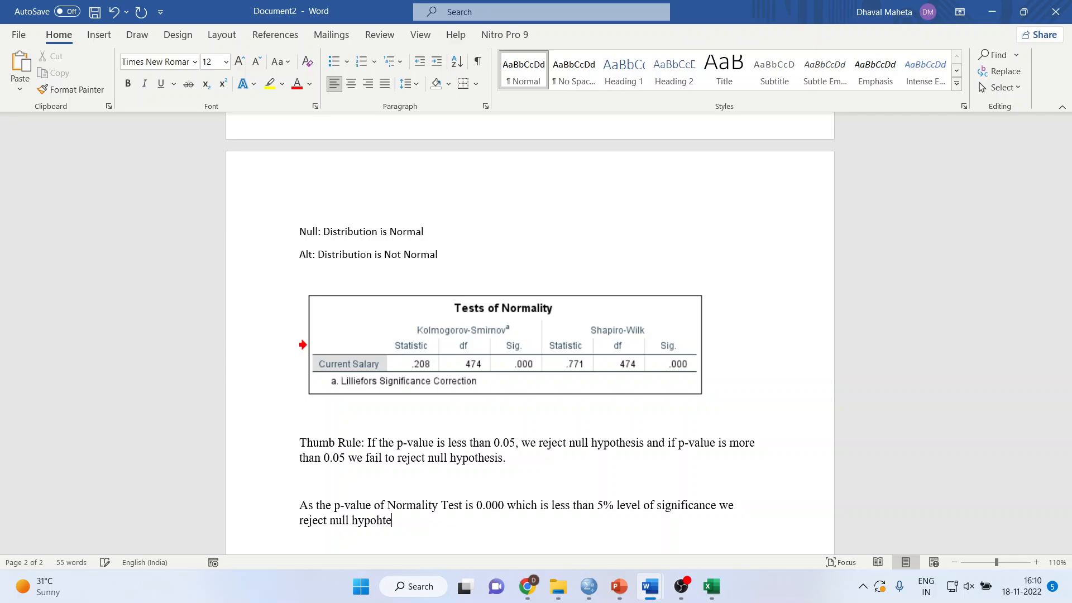
key(BackSpace)
key(BackSpace)
key(BackSpace)
text(thesis which means that)
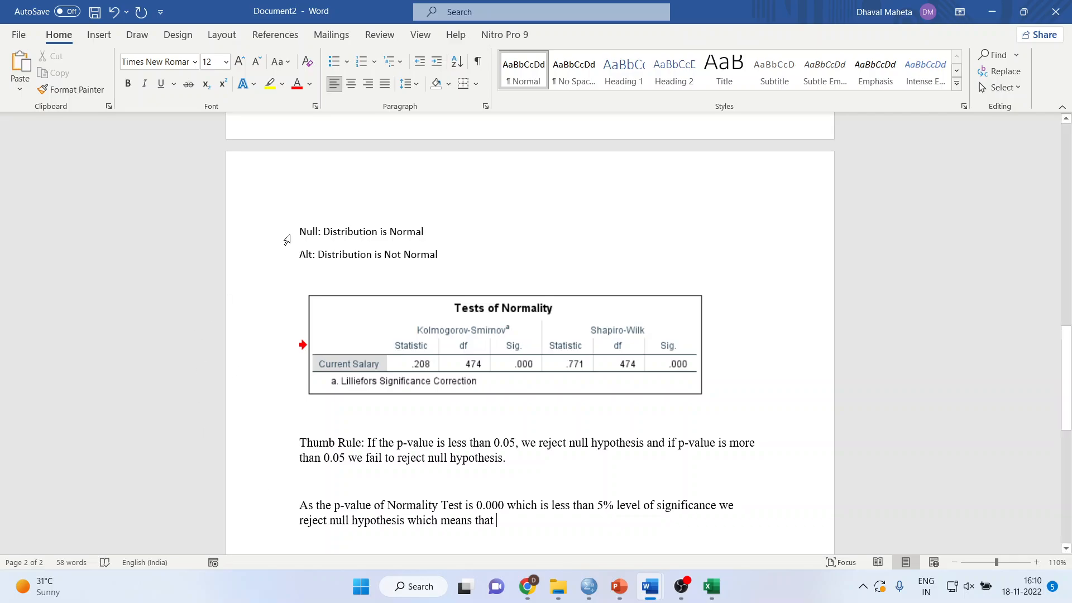
Format the Null and Alt hypothesis lines in bold Times New Roman, size 14.
drag(300, 229, 462, 262)
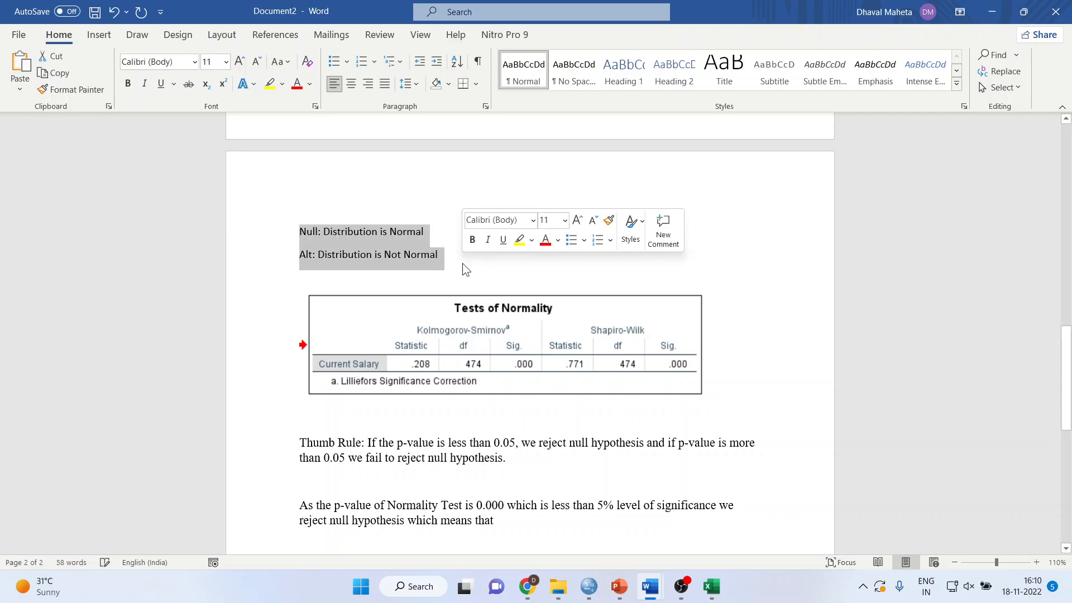
click(194, 61)
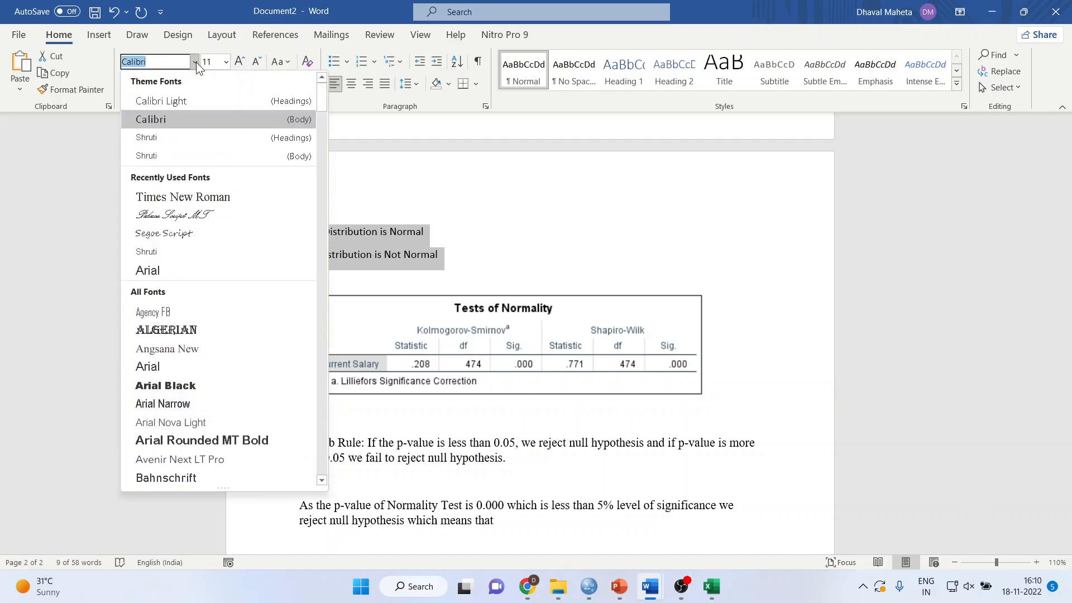
click(225, 196)
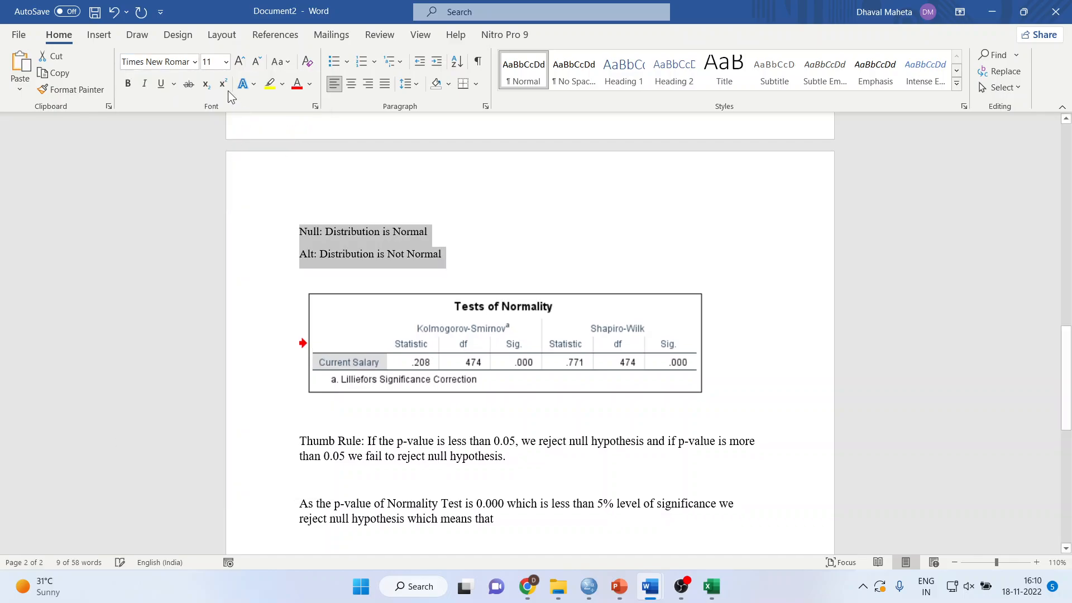
click(226, 61)
click(215, 158)
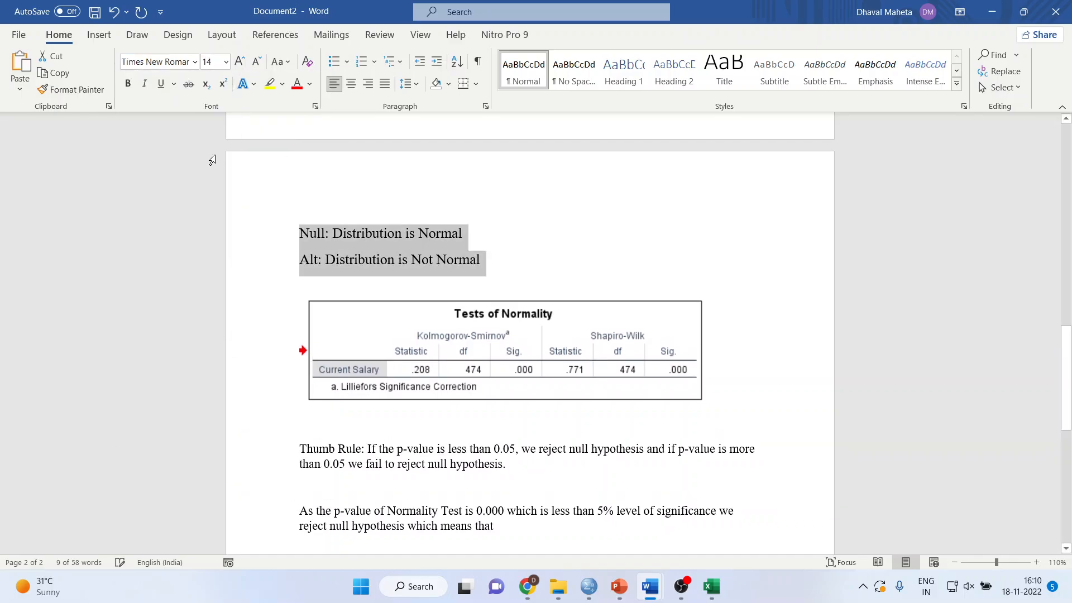
key(ctrl+b)
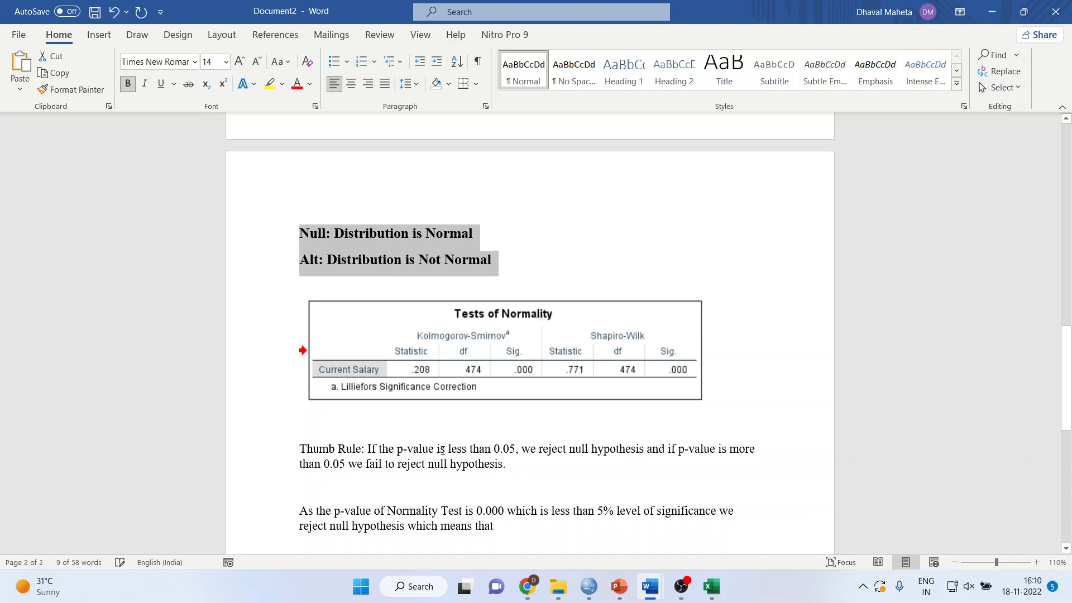
Finish the conclusion sentence with "data is not normally distributed." and add blank space below it.
click(506, 529)
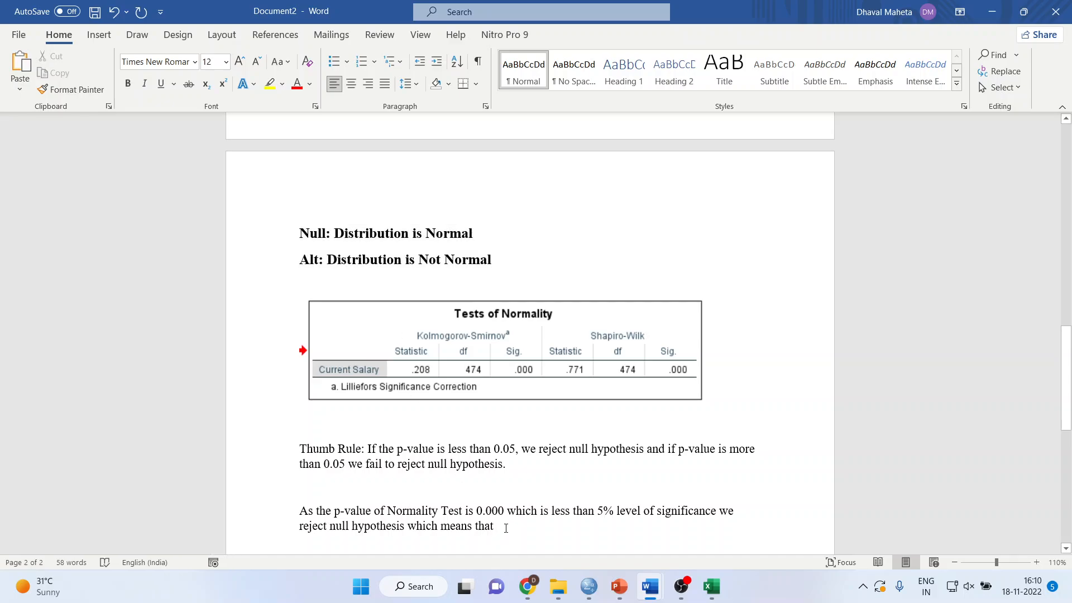
text(data is)
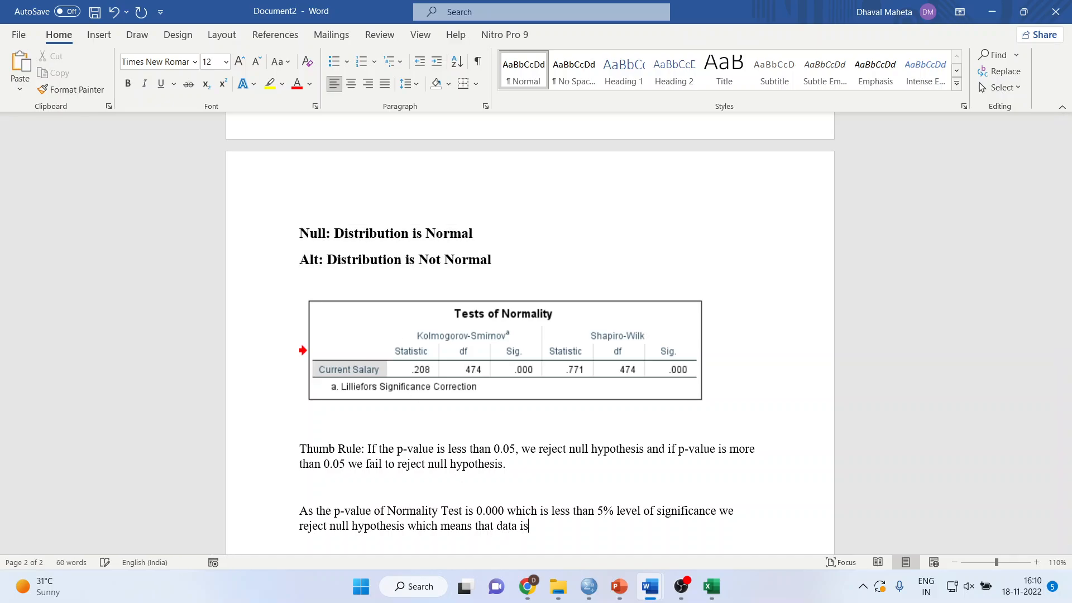
text( not normally distribut)
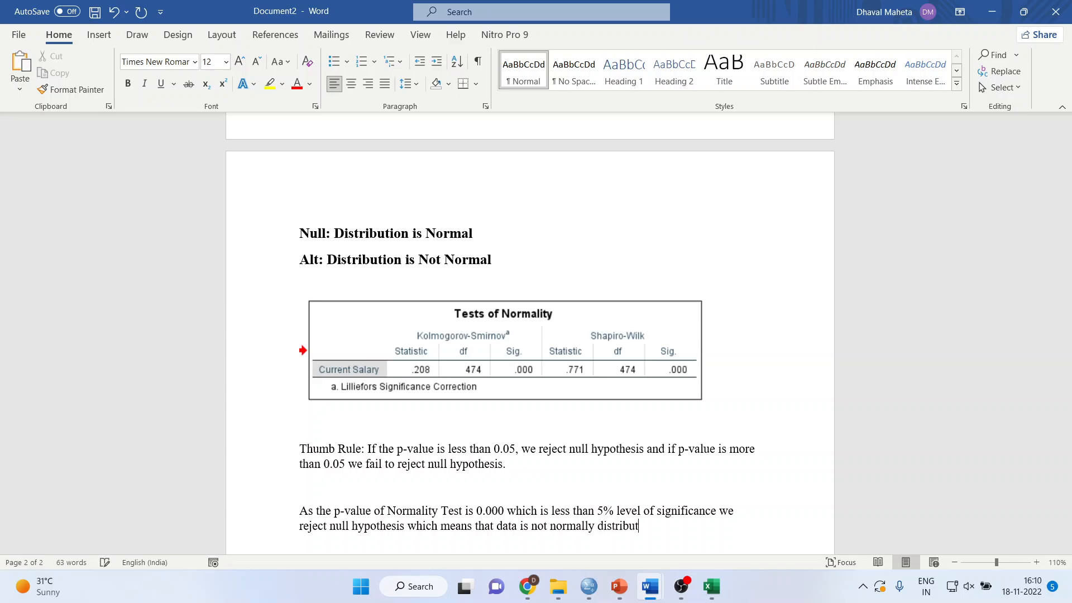
text(ed.)
key(Return)
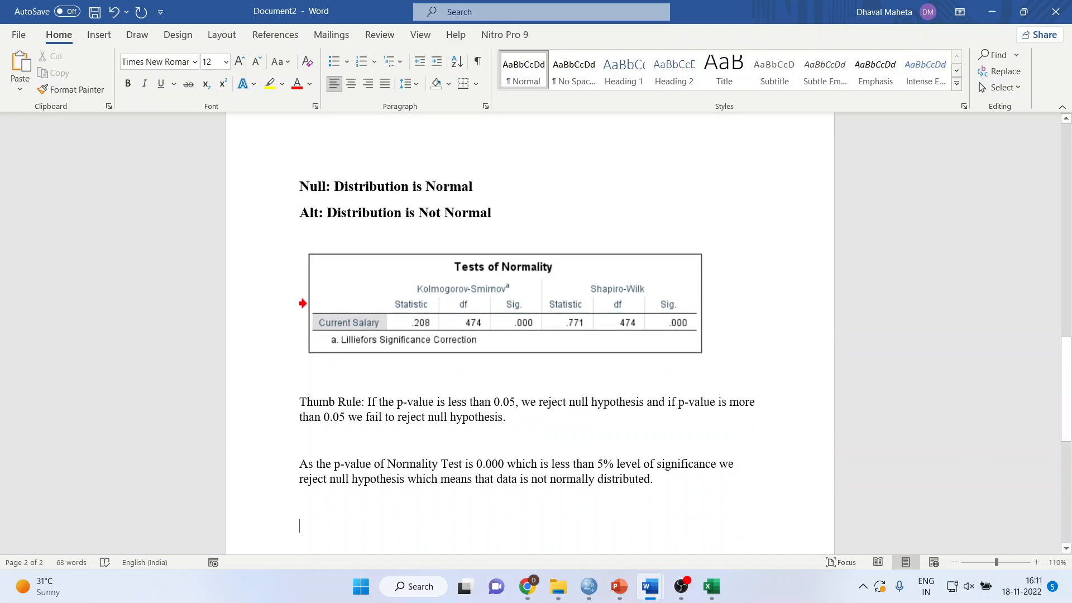
Switch to the SPSS output window and start a computed variable with the numeric expression LN(salary).
mouse_move(589, 587)
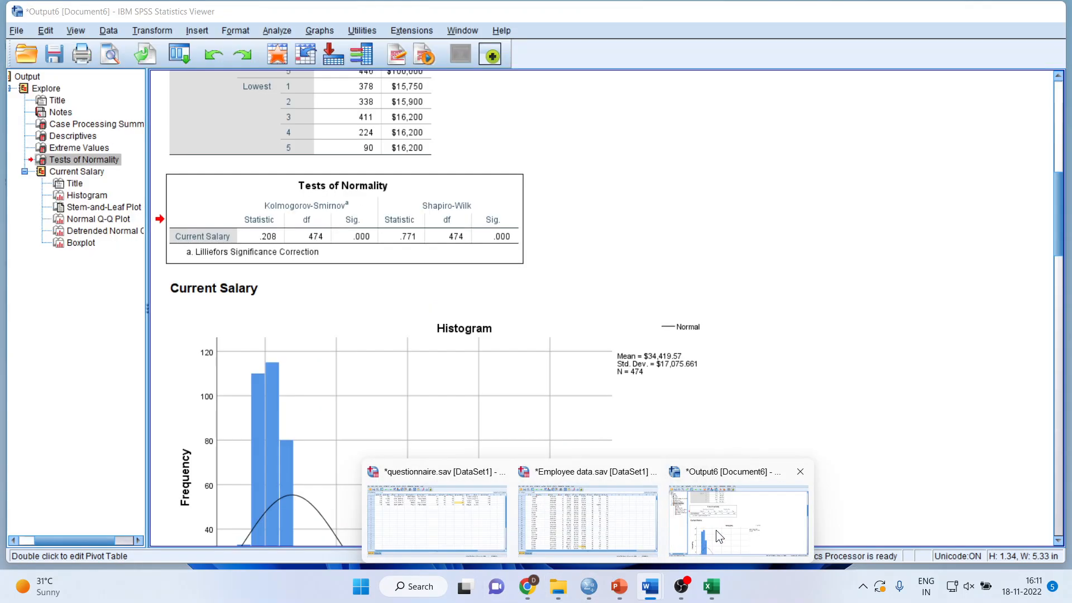
click(716, 530)
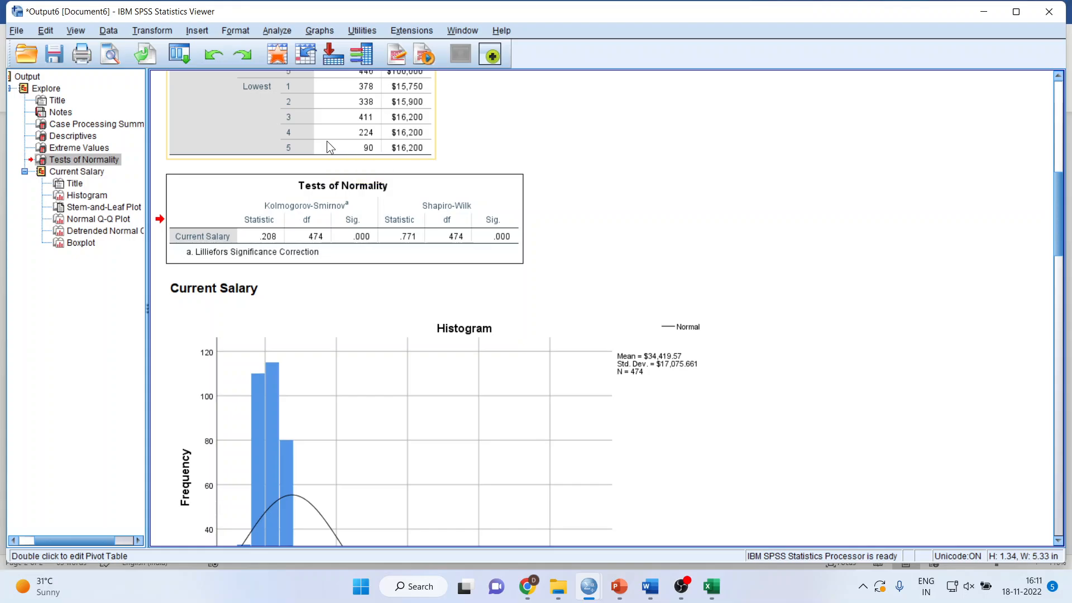
click(160, 34)
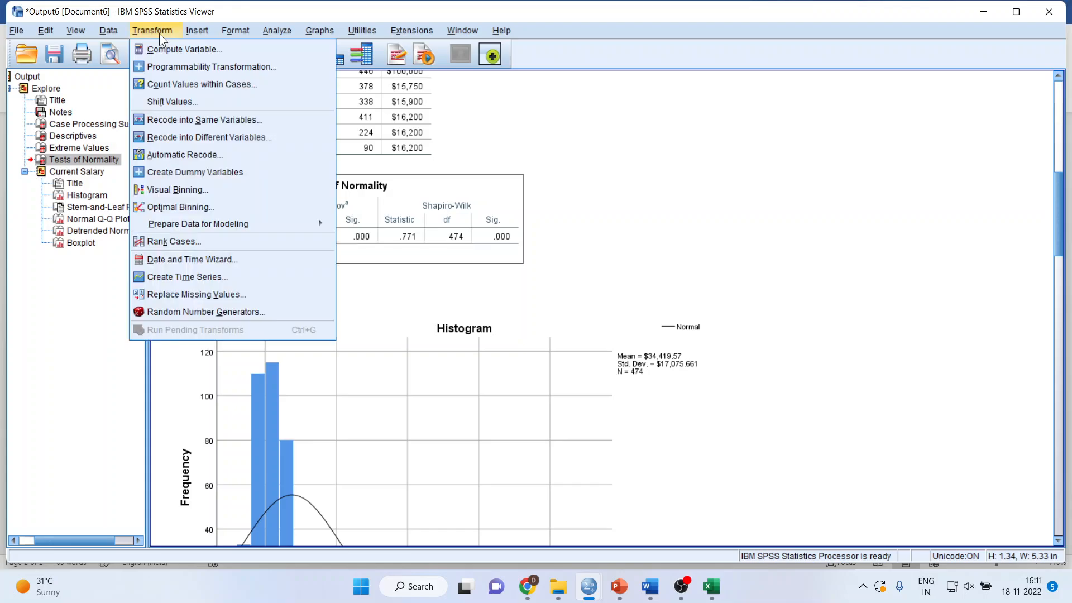
click(163, 48)
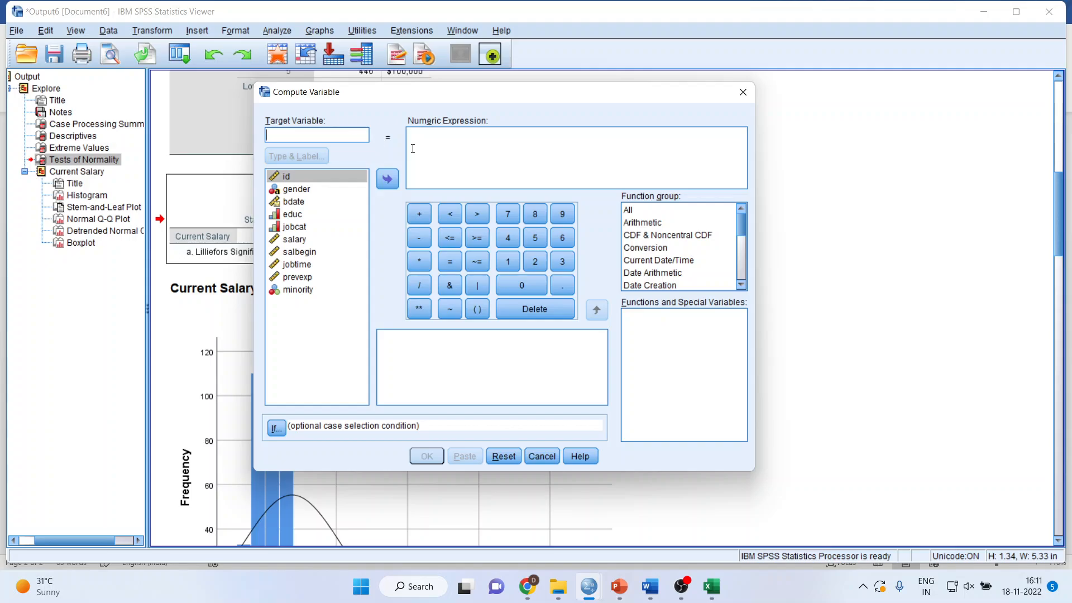
click(629, 208)
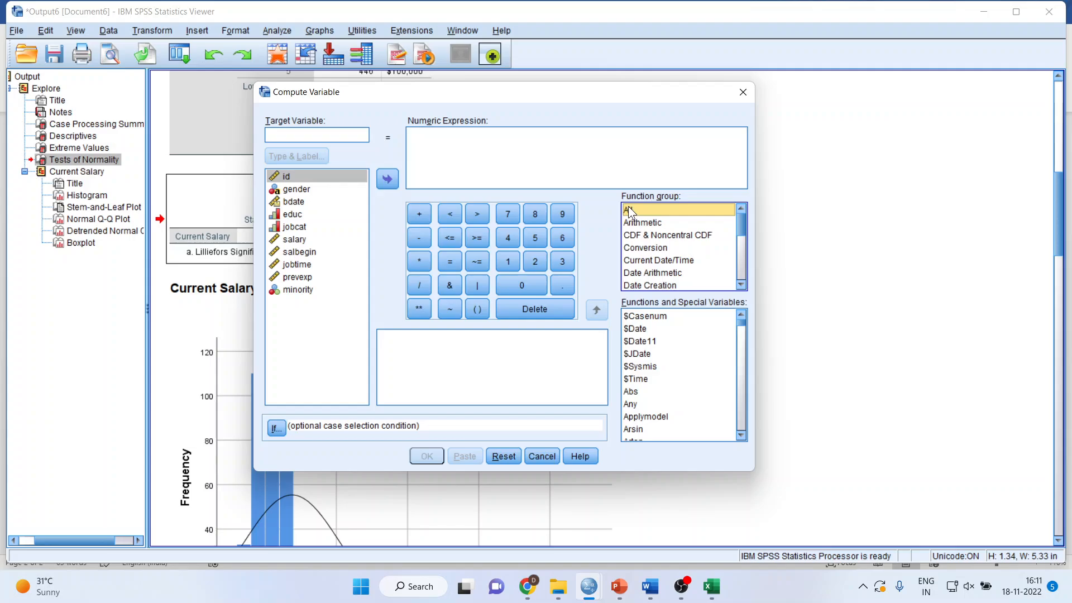
scroll(740, 420, down, 15)
click(740, 420)
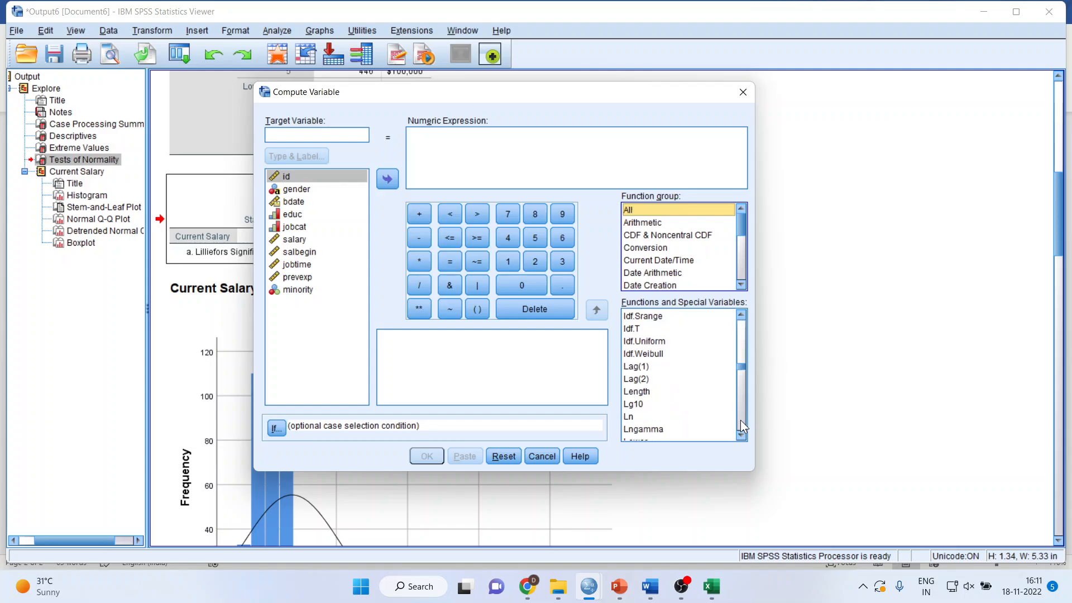
double_click(631, 416)
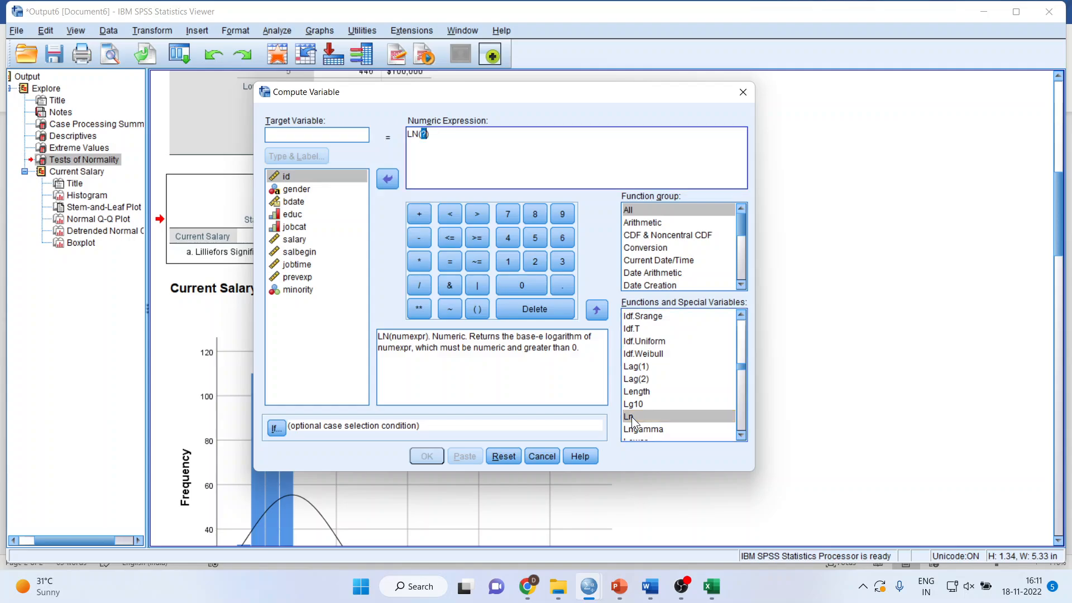
click(302, 238)
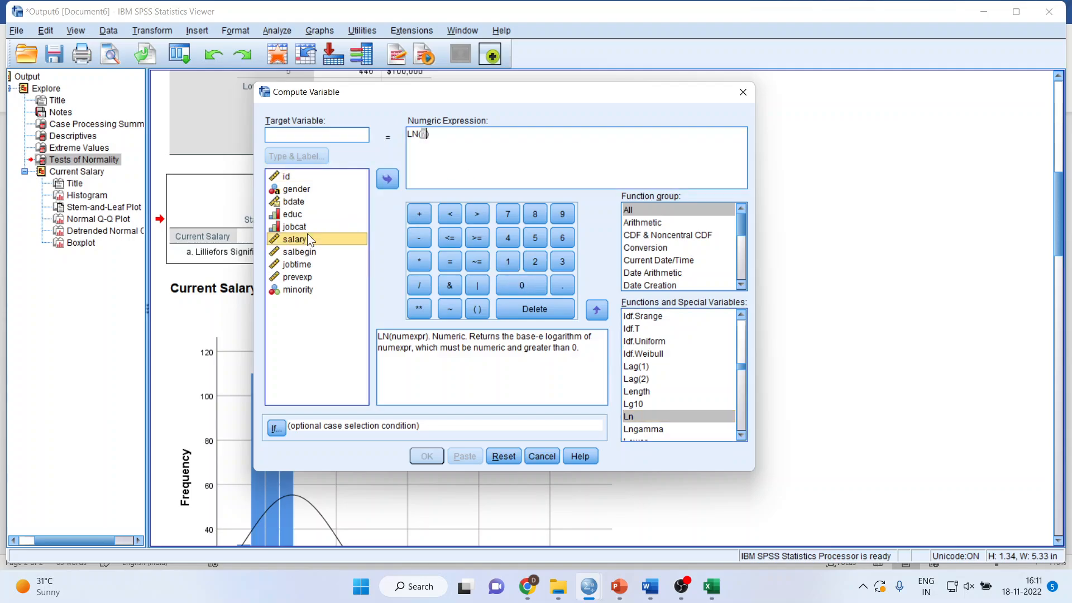
click(388, 180)
Name the target variable lnsalary, label it "log of salary", and run the computation.
click(339, 135)
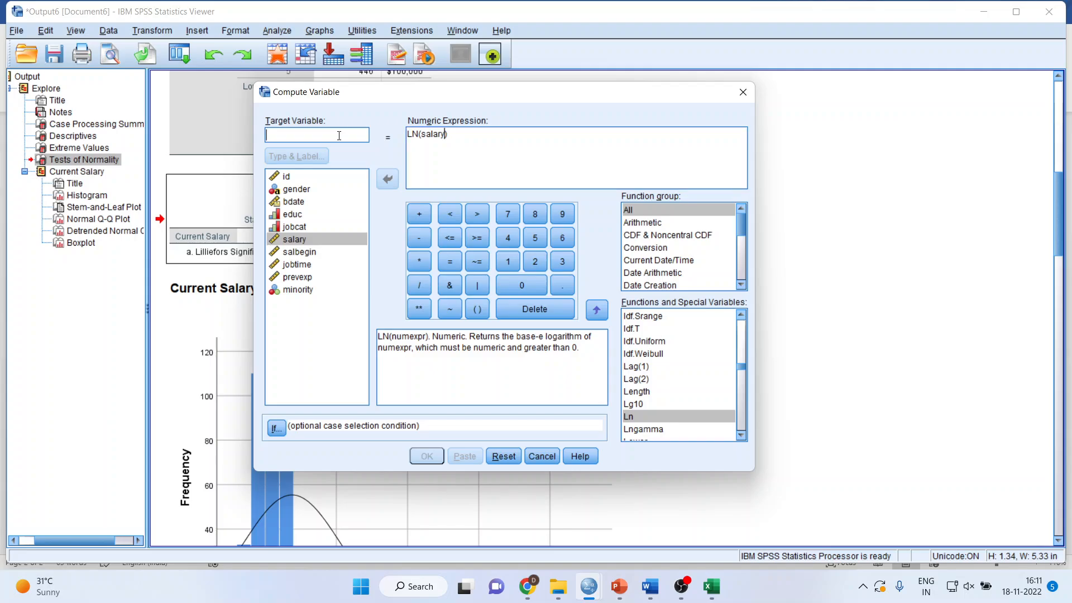
text(lnsa)
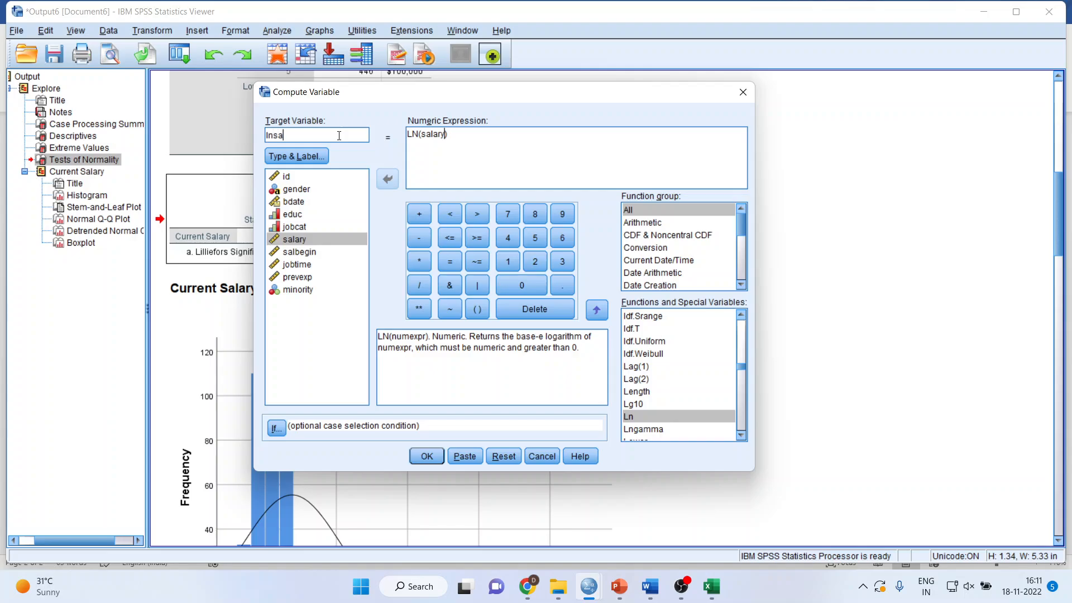
text(lary)
click(295, 162)
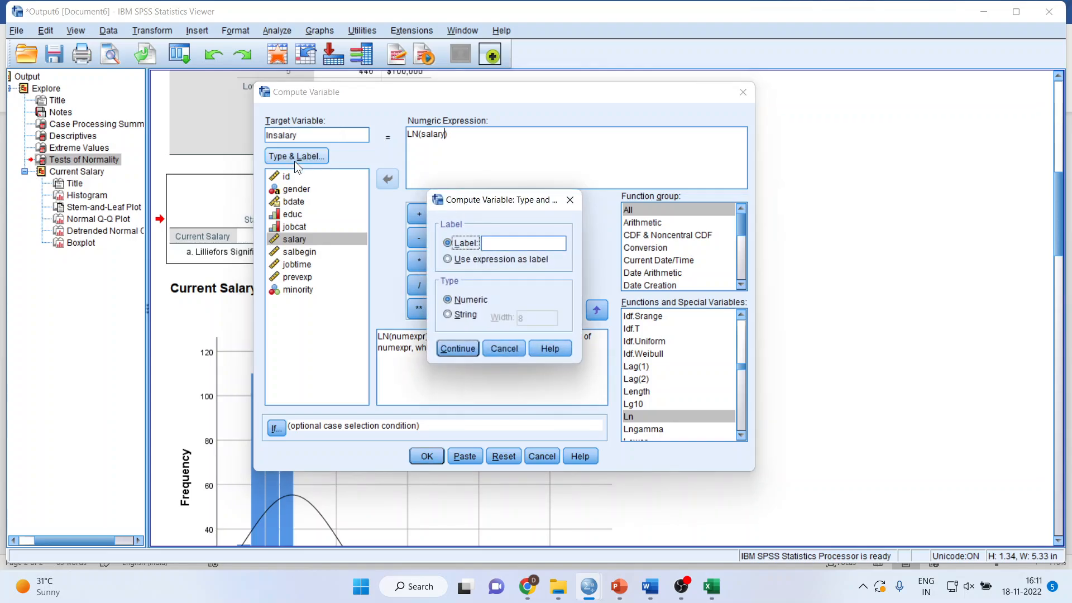
click(494, 241)
text(log of salary)
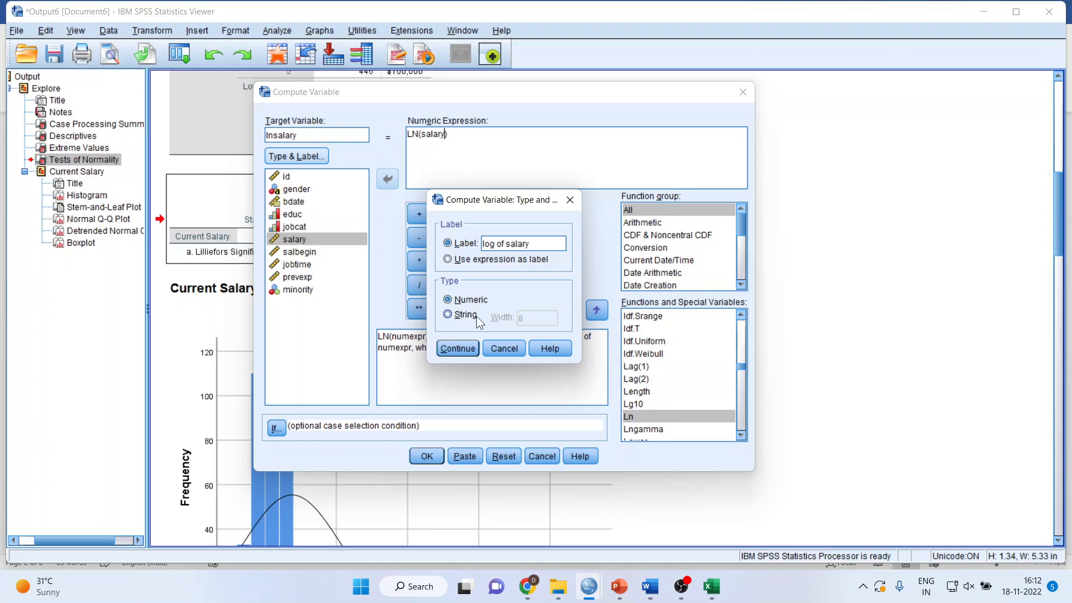
click(456, 348)
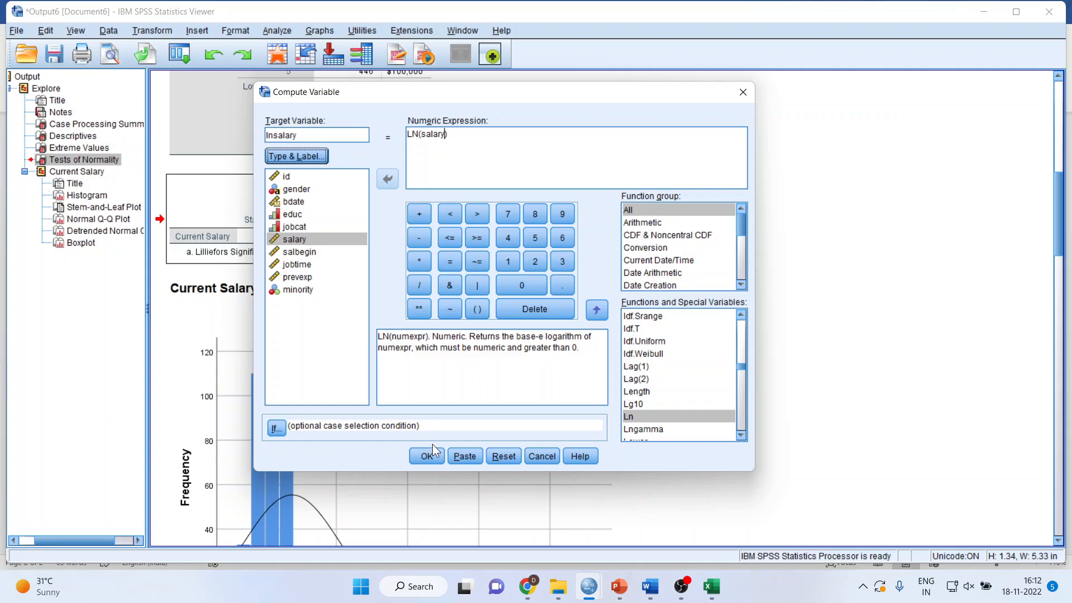
click(427, 458)
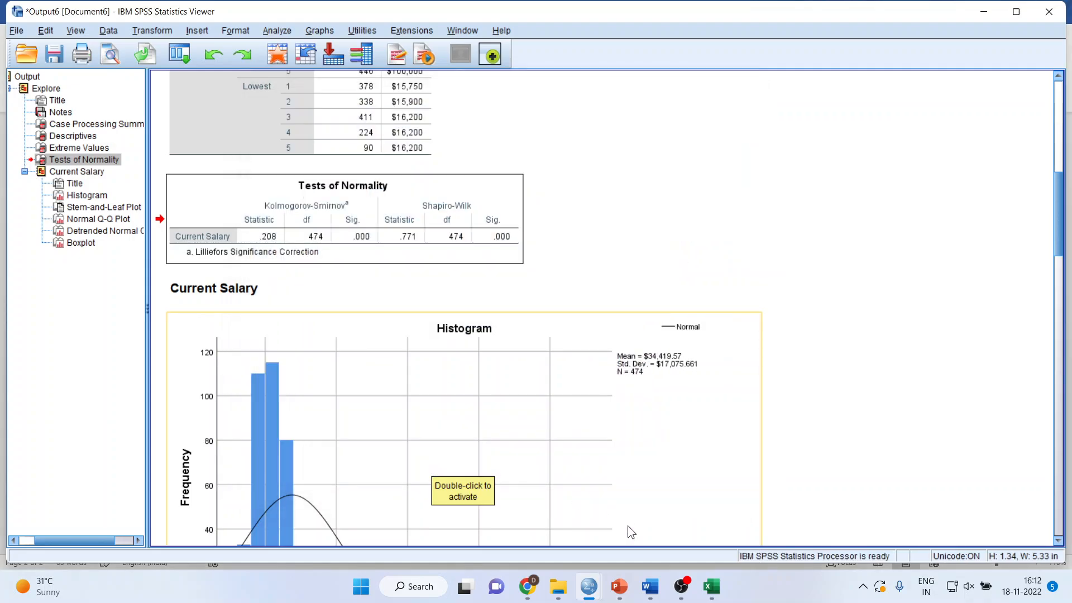
Switch to the Employee data window and compare the new lnsalary column with the salary column.
mouse_move(589, 586)
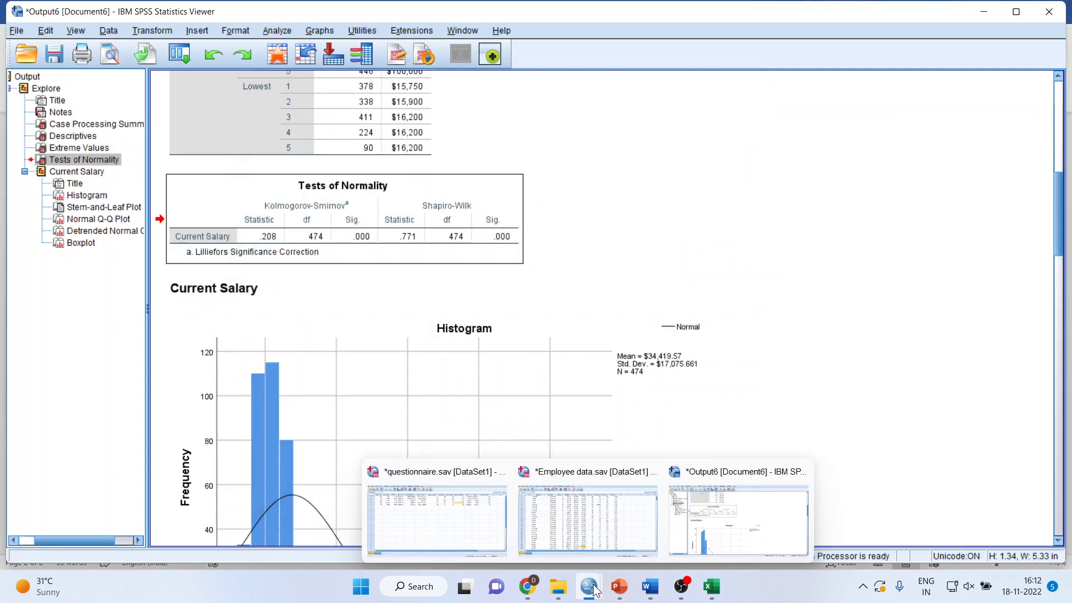
click(637, 540)
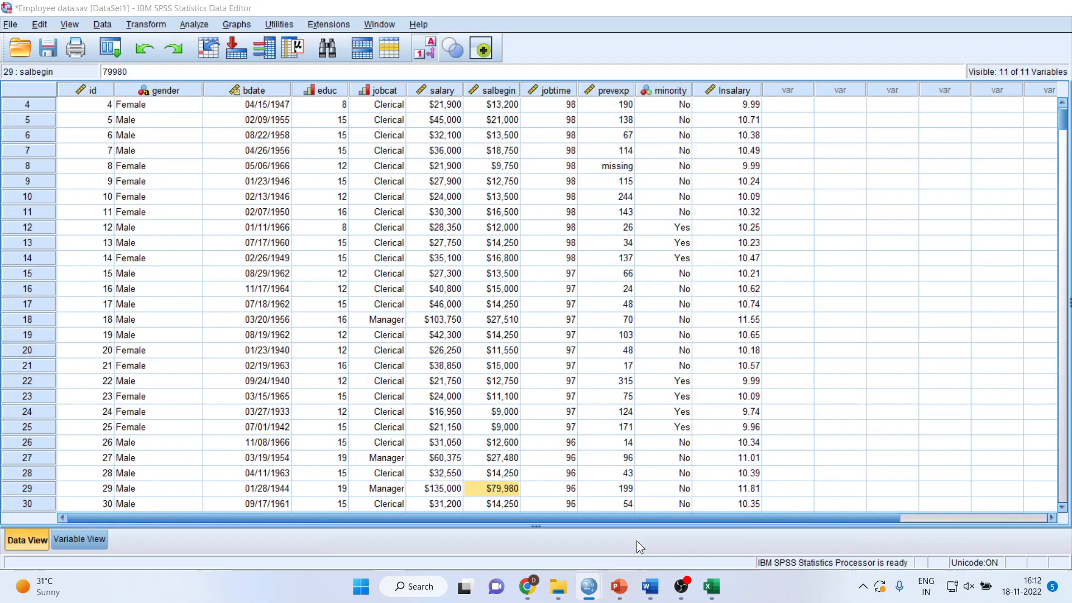
click(728, 91)
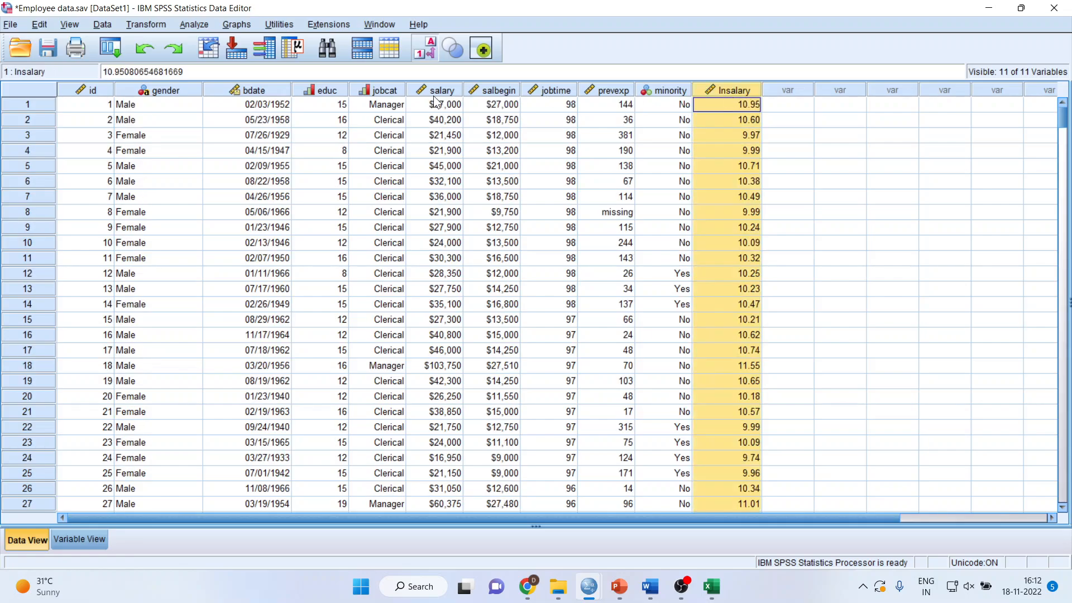
mouse_move(436, 102)
Run Explore with lnsalary replacing salary as the dependent variable.
click(192, 26)
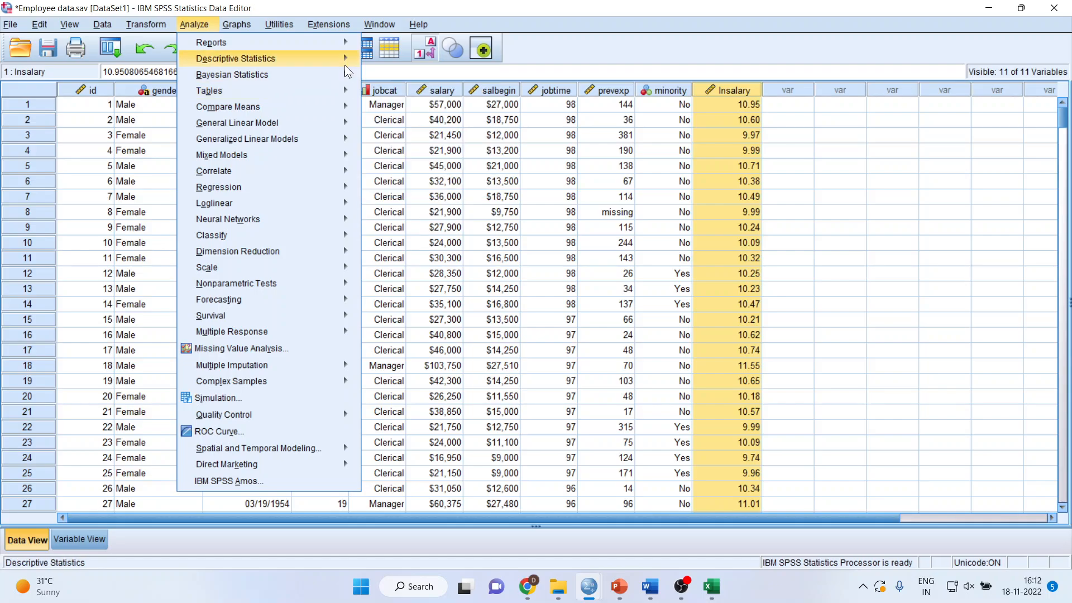
mouse_move(345, 66)
click(392, 95)
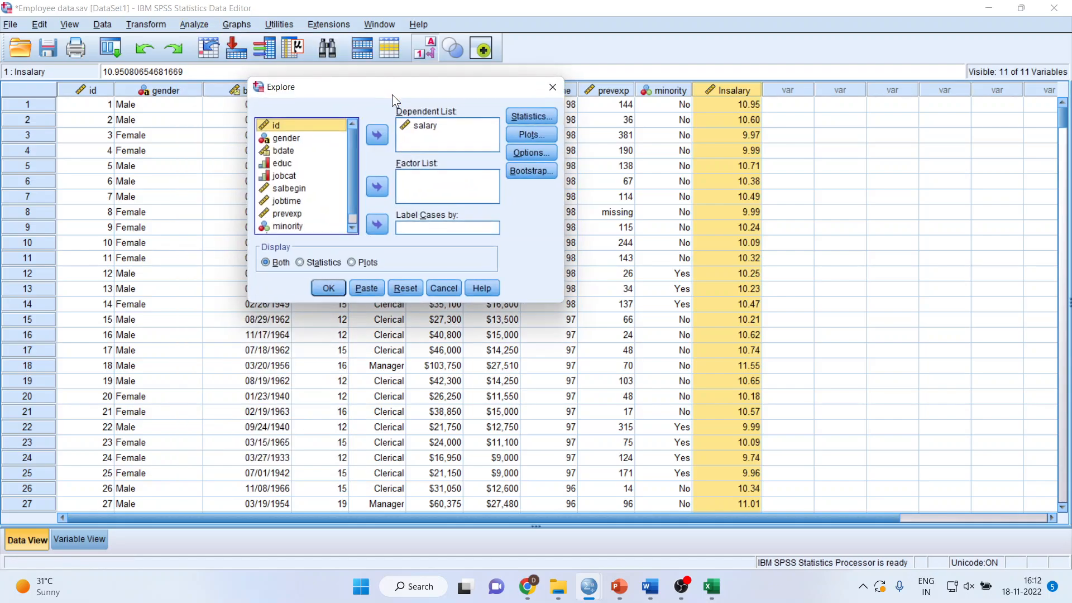
click(427, 125)
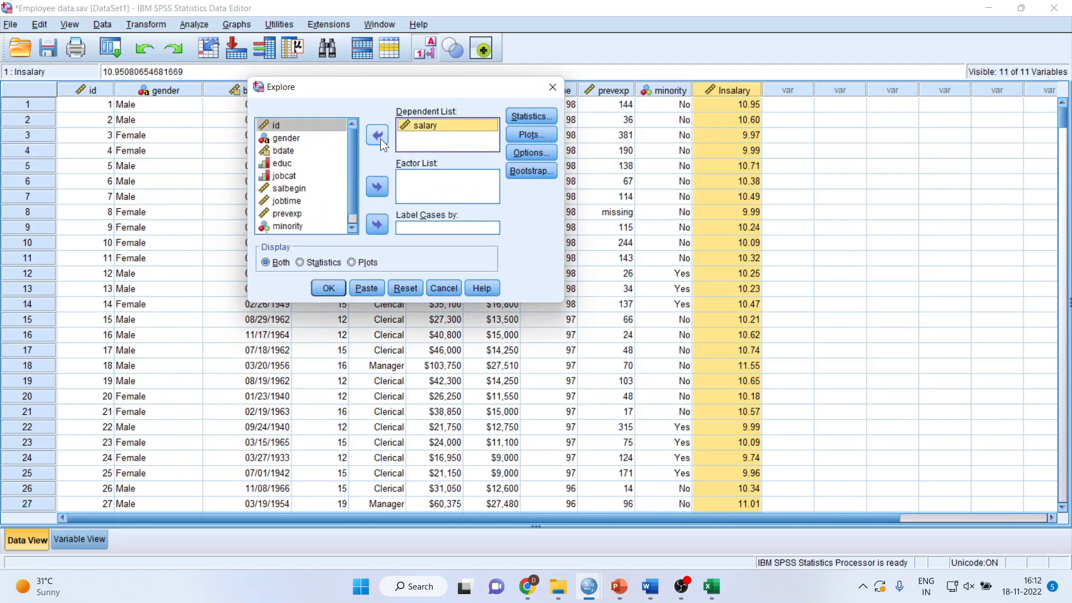
click(380, 139)
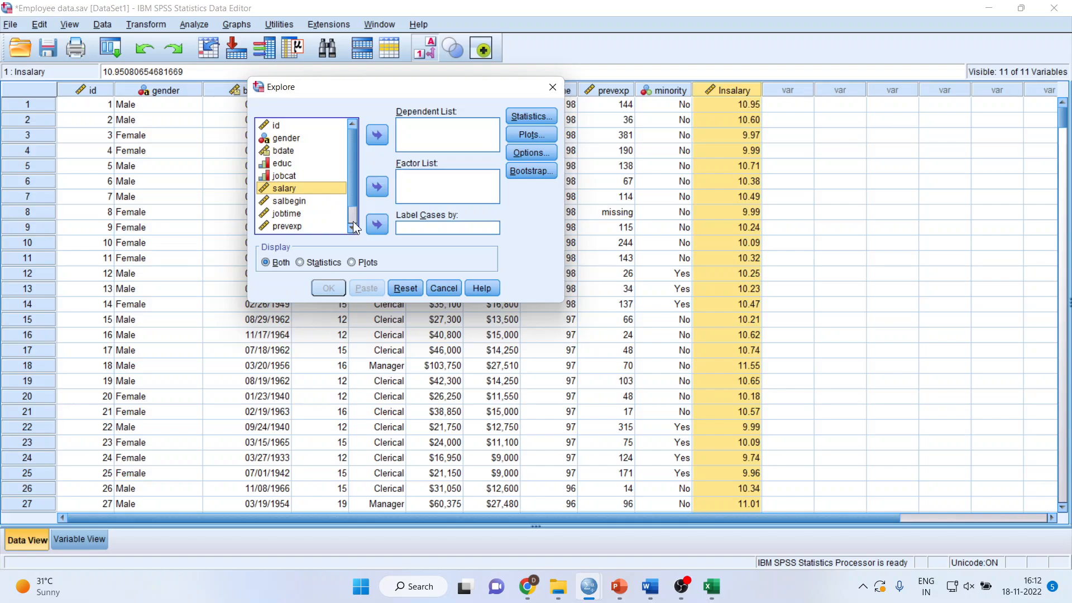
scroll(353, 221, down, 1)
click(297, 225)
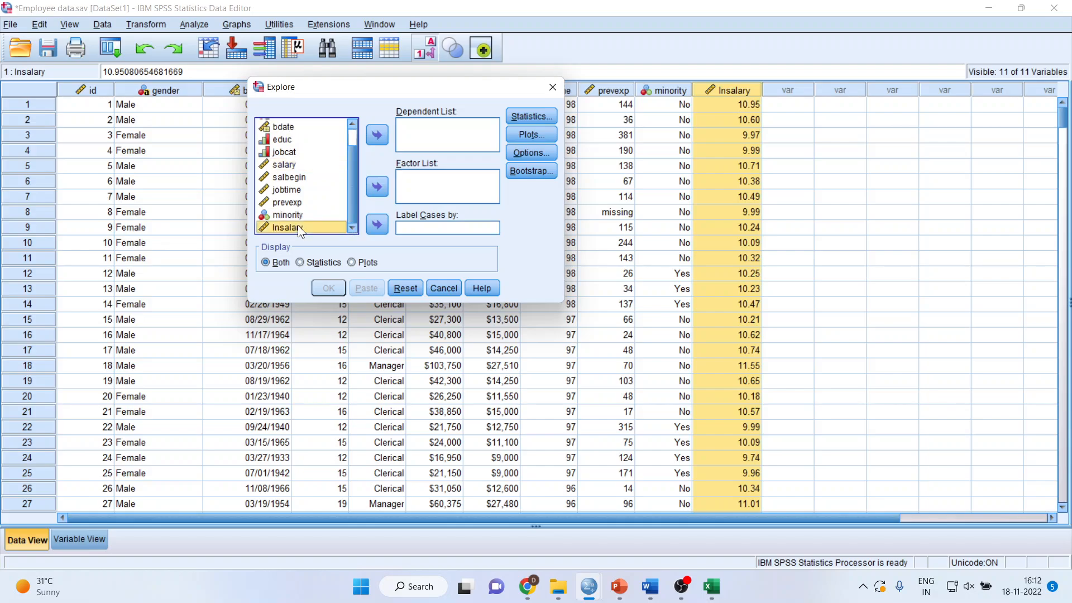
click(374, 135)
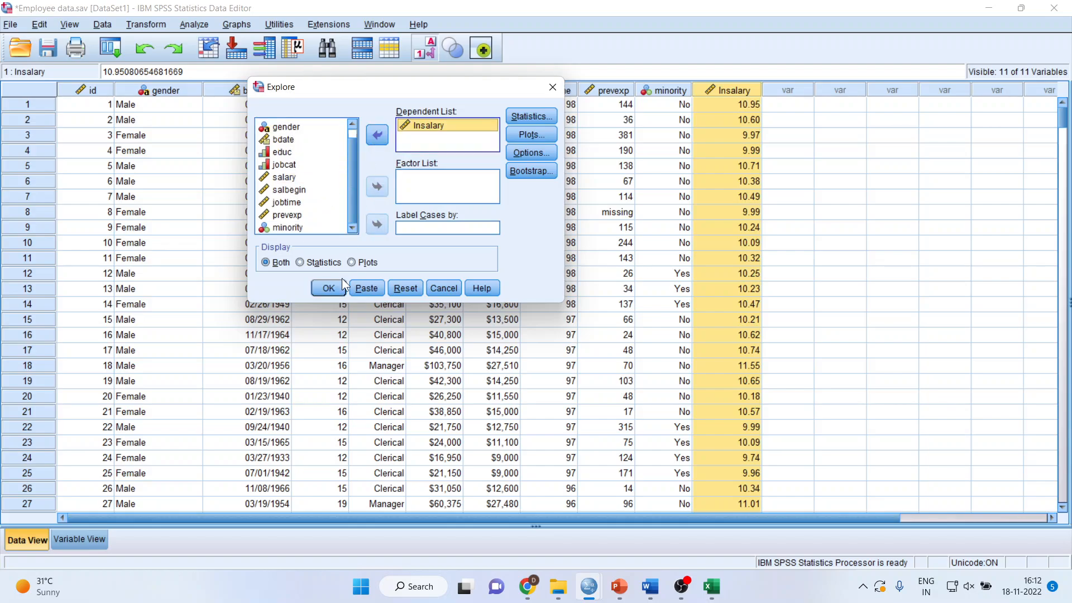
click(336, 283)
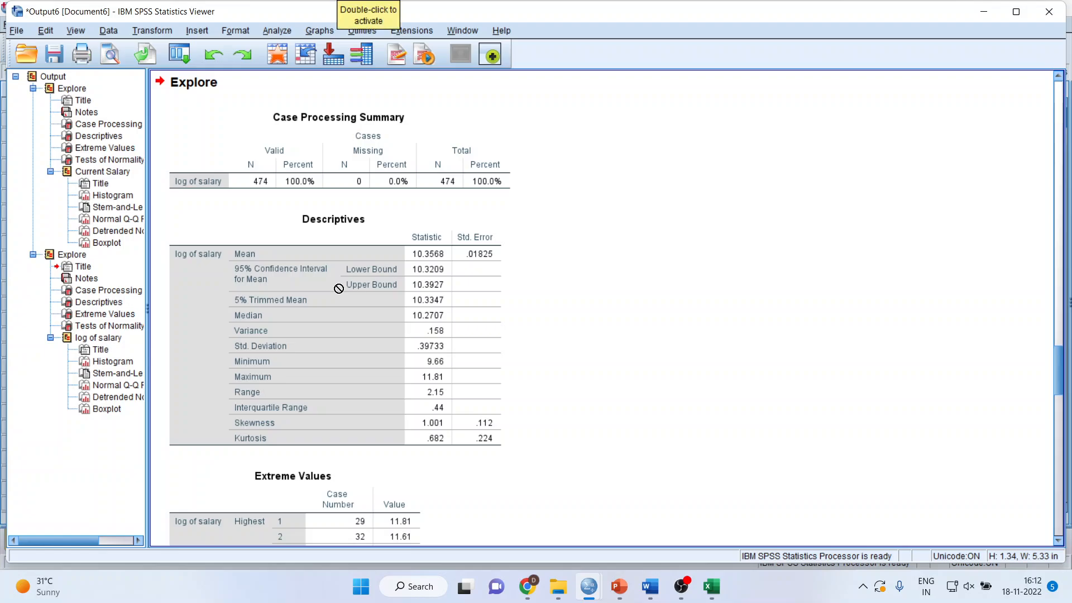
Add a normal distribution curve to the log of salary histogram and close the chart editor.
click(374, 291)
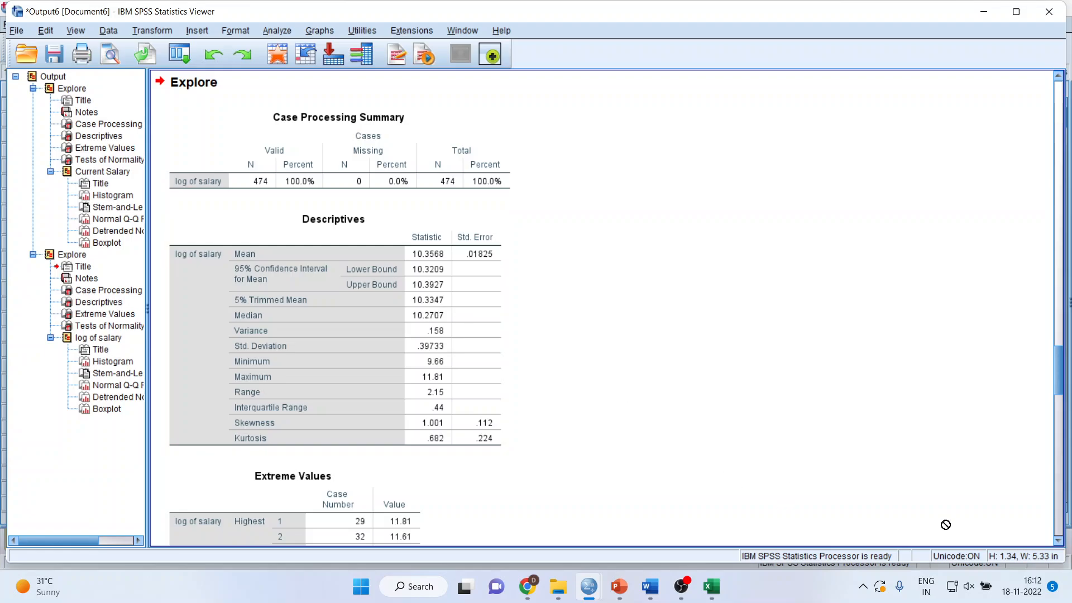
scroll(1059, 541, down, 5)
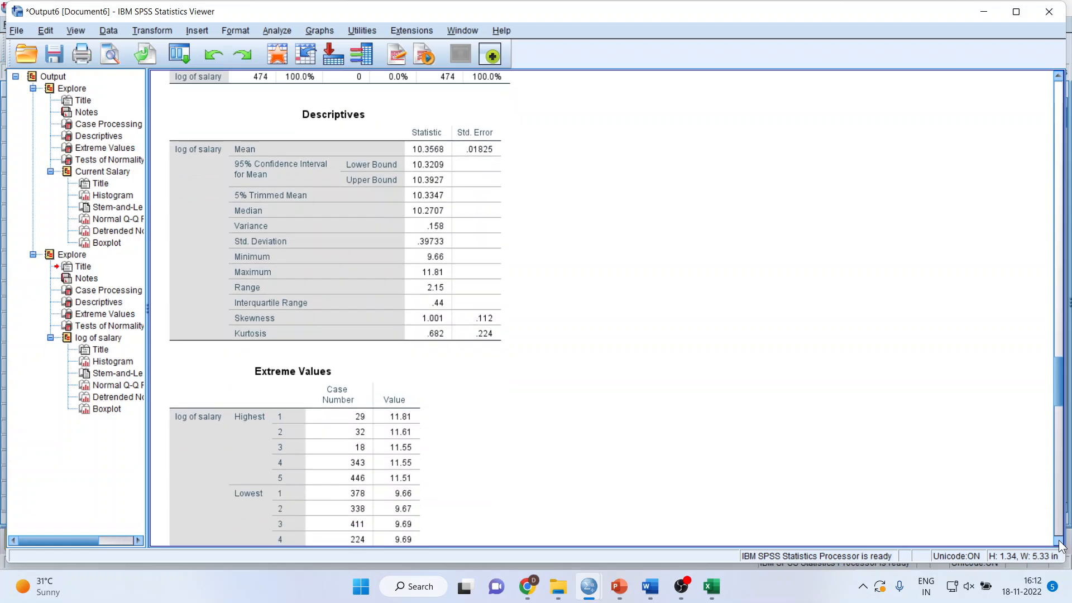
scroll(1059, 542, down, 3)
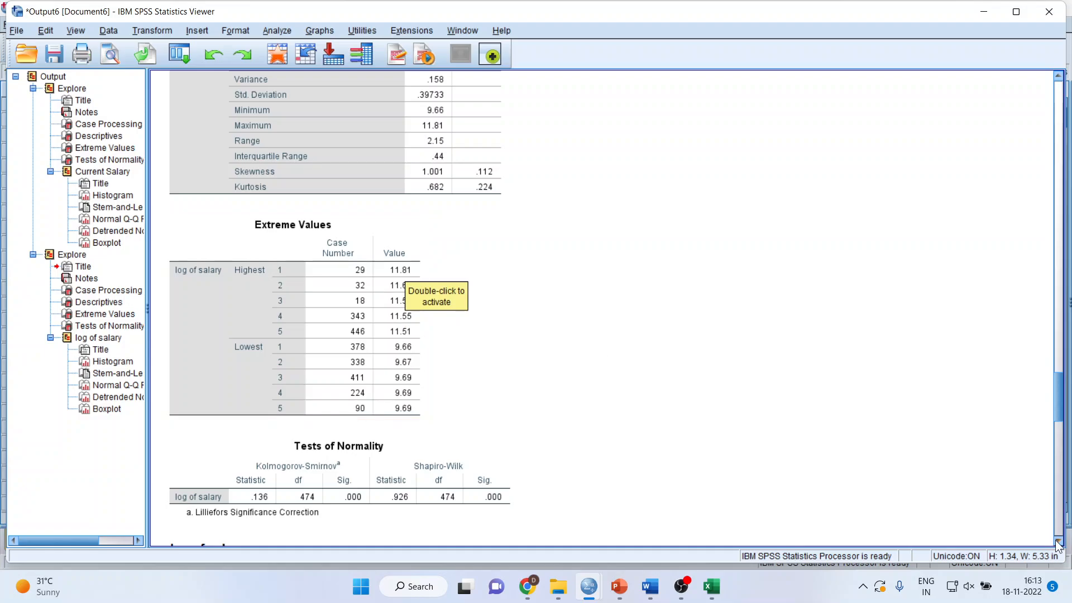
drag(1059, 544, 1059, 545)
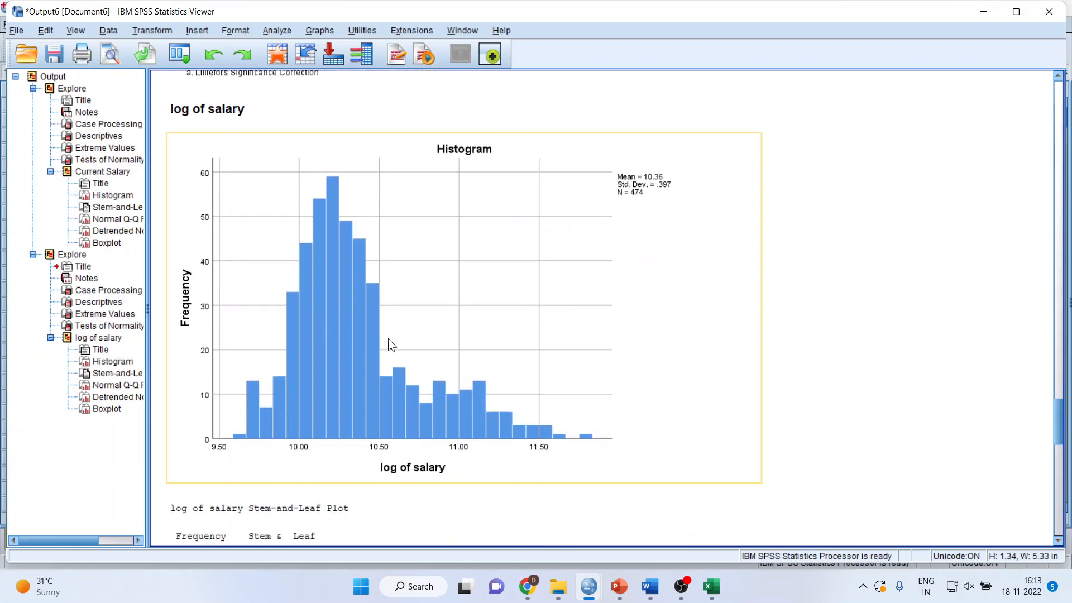
double_click(339, 318)
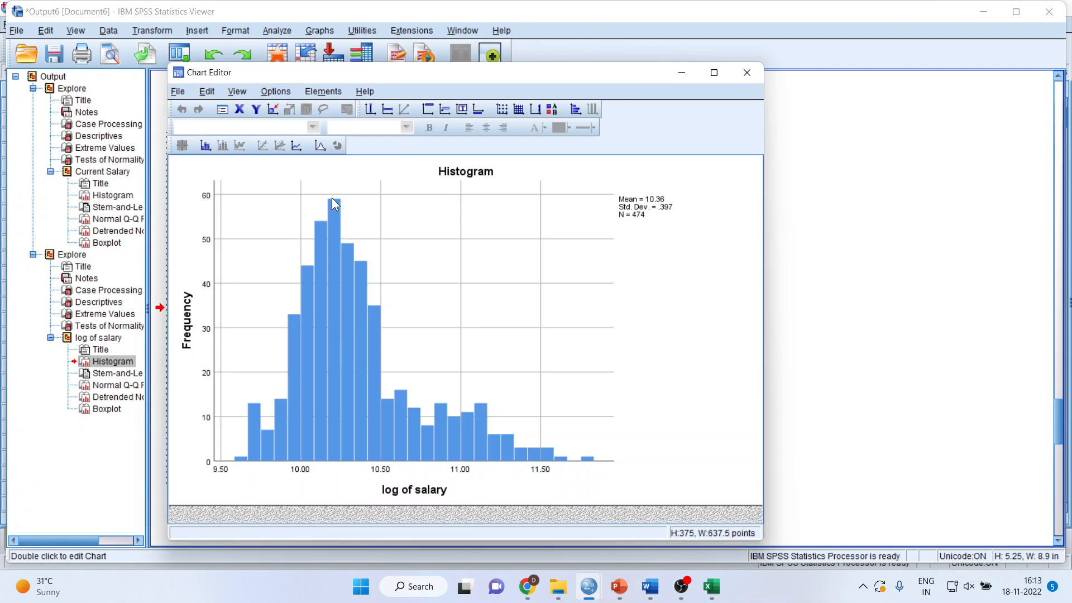
click(320, 146)
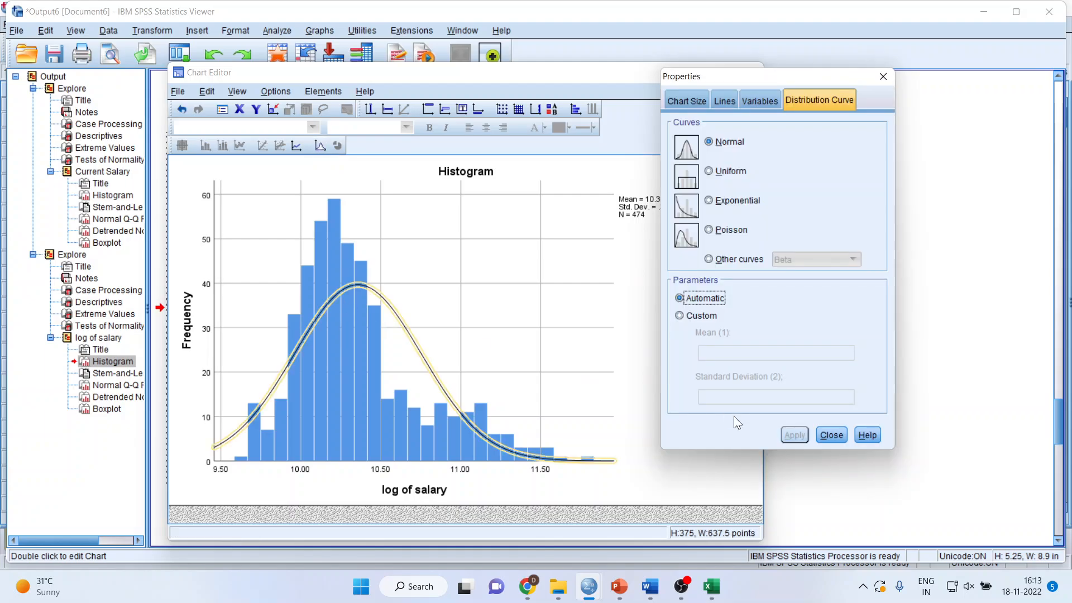
click(831, 436)
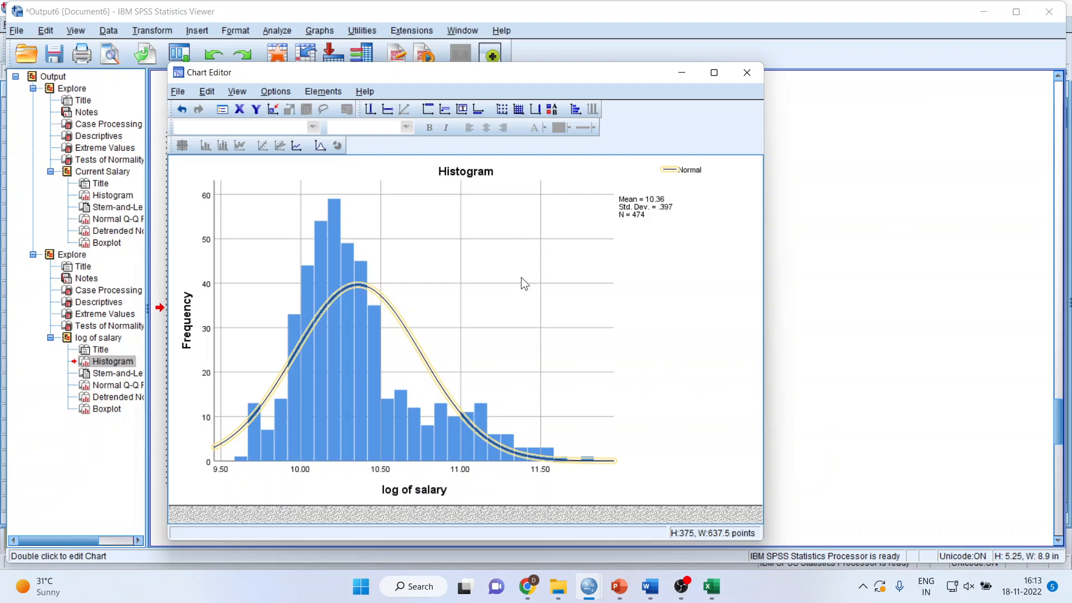
click(747, 73)
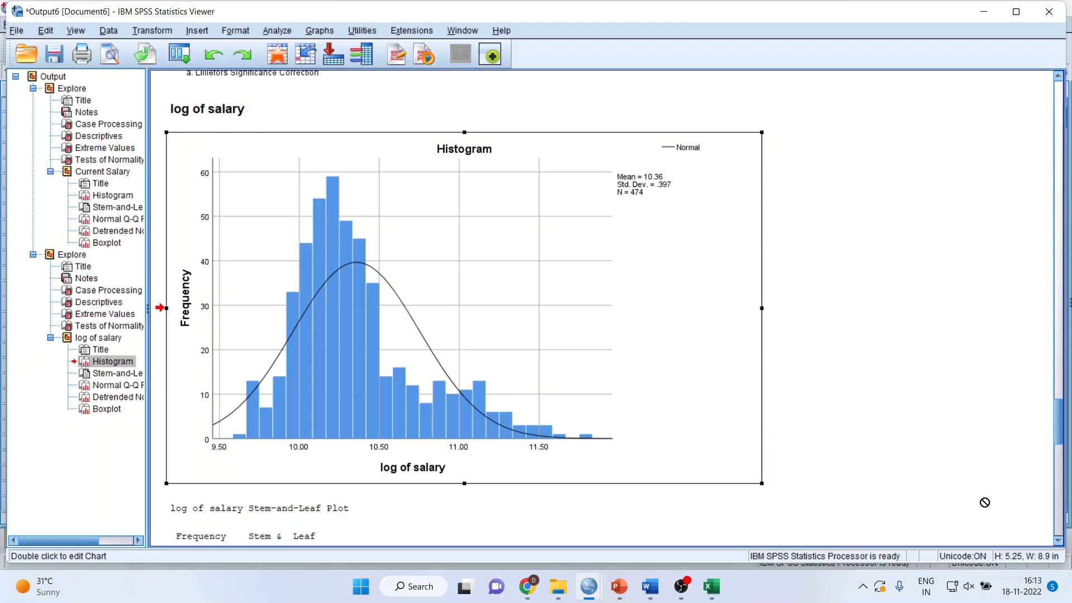
Examine the stem-and-leaf plot, normal and detrended Q-Q plots, and boxplot for log of salary.
click(1059, 541)
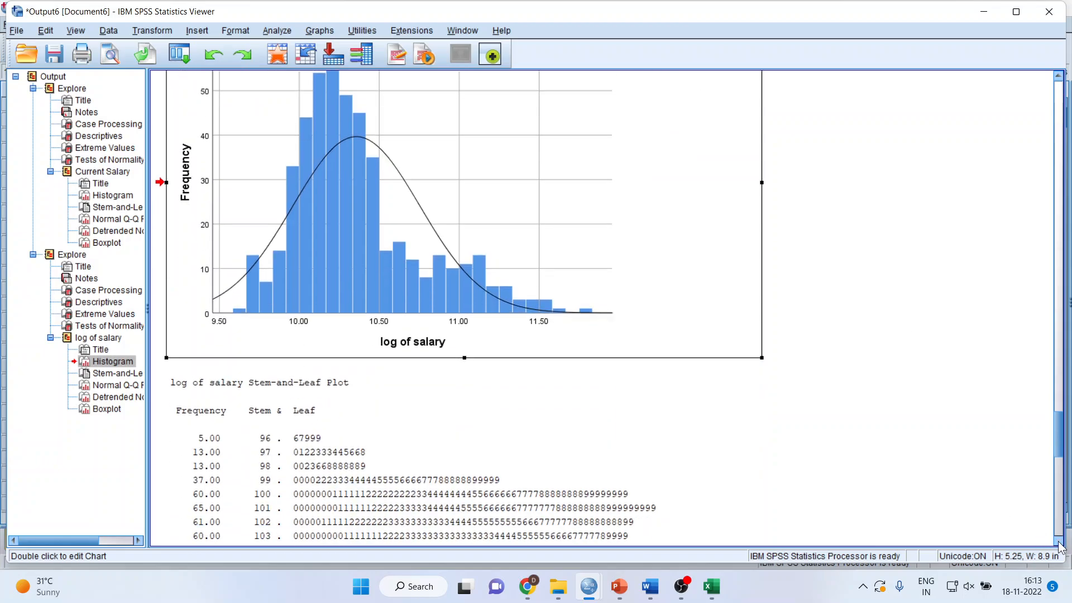
click(1059, 541)
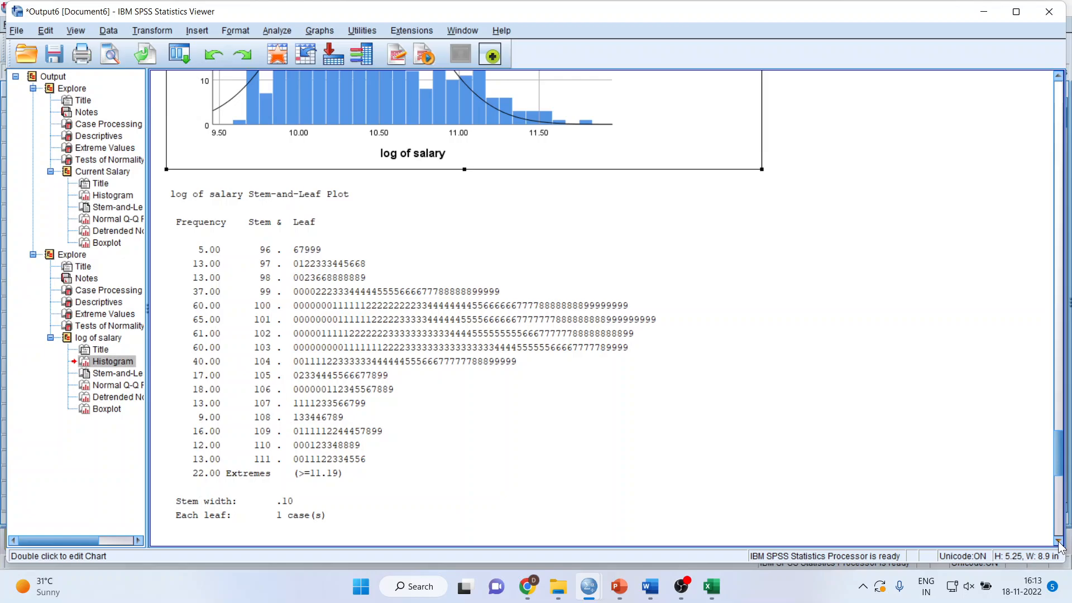
click(1058, 541)
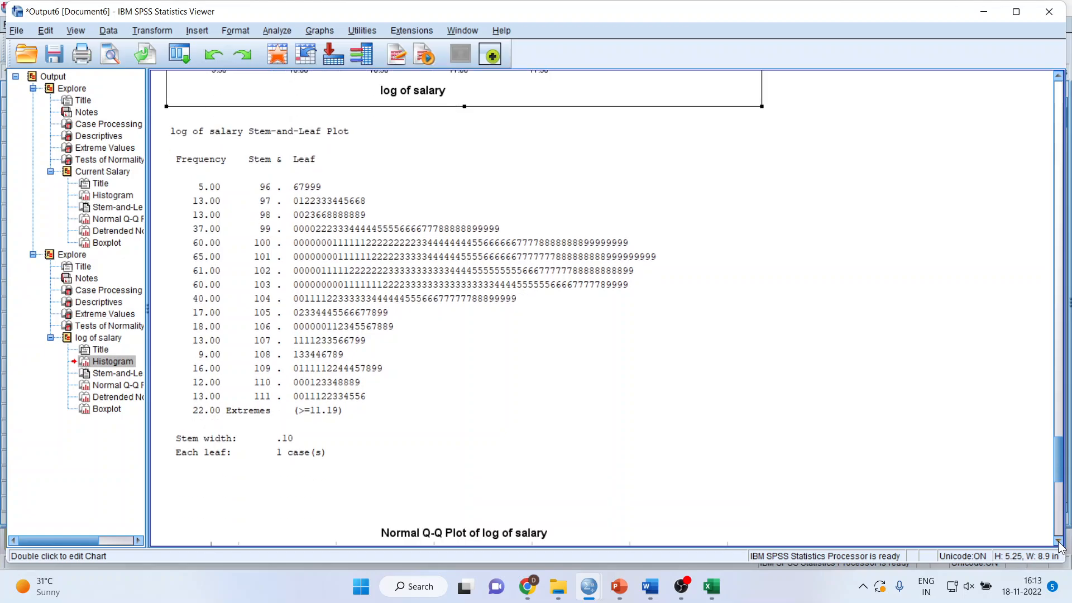
click(1059, 541)
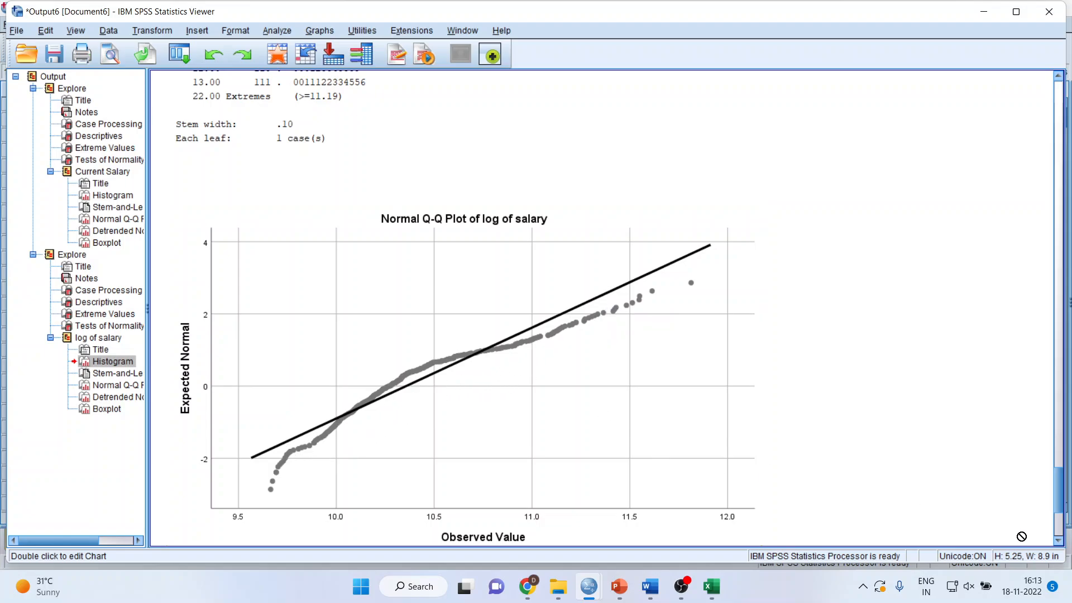
scroll(1059, 544, down, 5)
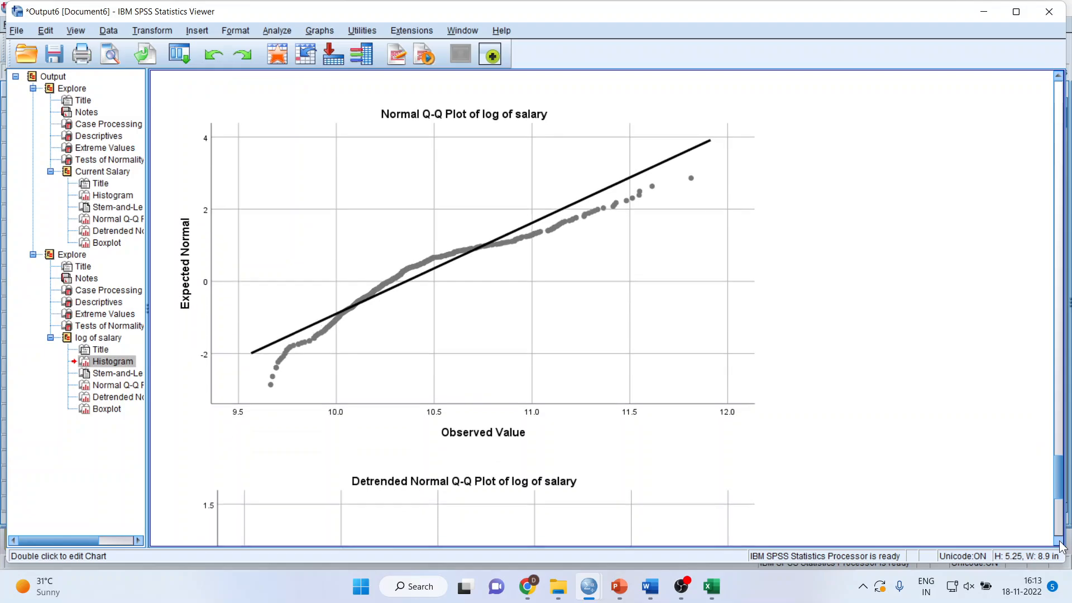
scroll(1059, 544, down, 4)
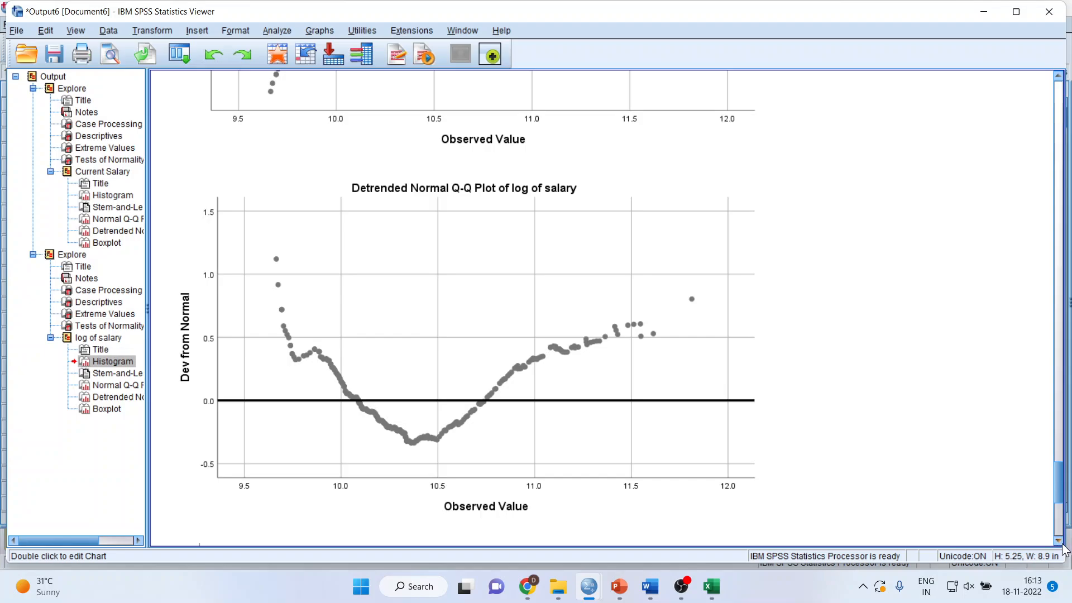
scroll(1064, 550, down, 8)
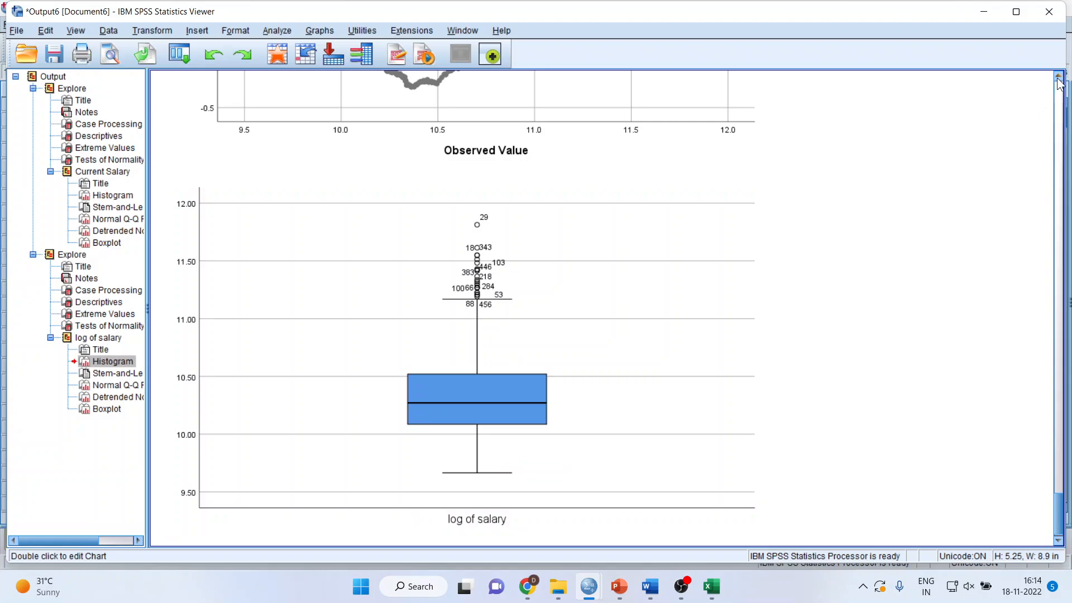
Go back to the log of salary Tests of Normality table and examine its Shapiro-Wilk significance.
scroll(1060, 84, up, 3)
scroll(1060, 84, up, 10)
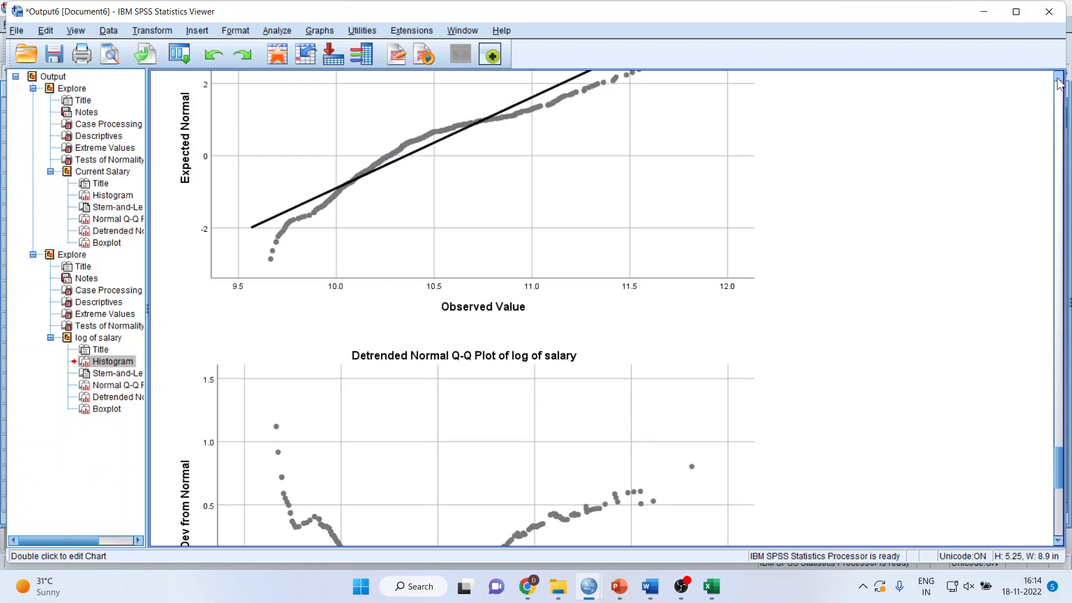
scroll(1060, 84, up, 15)
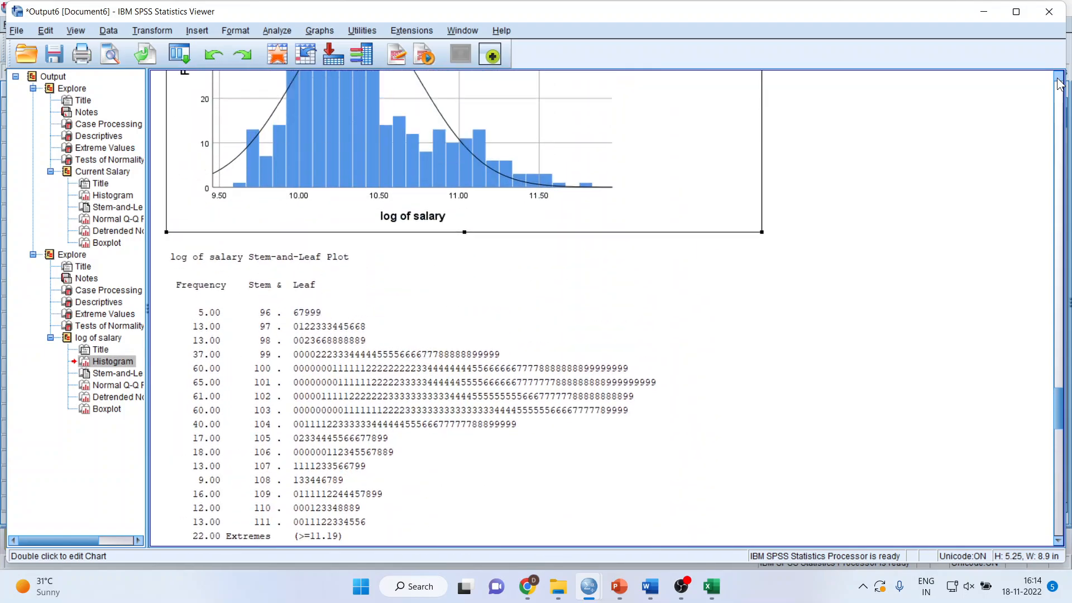
scroll(1060, 84, up, 2)
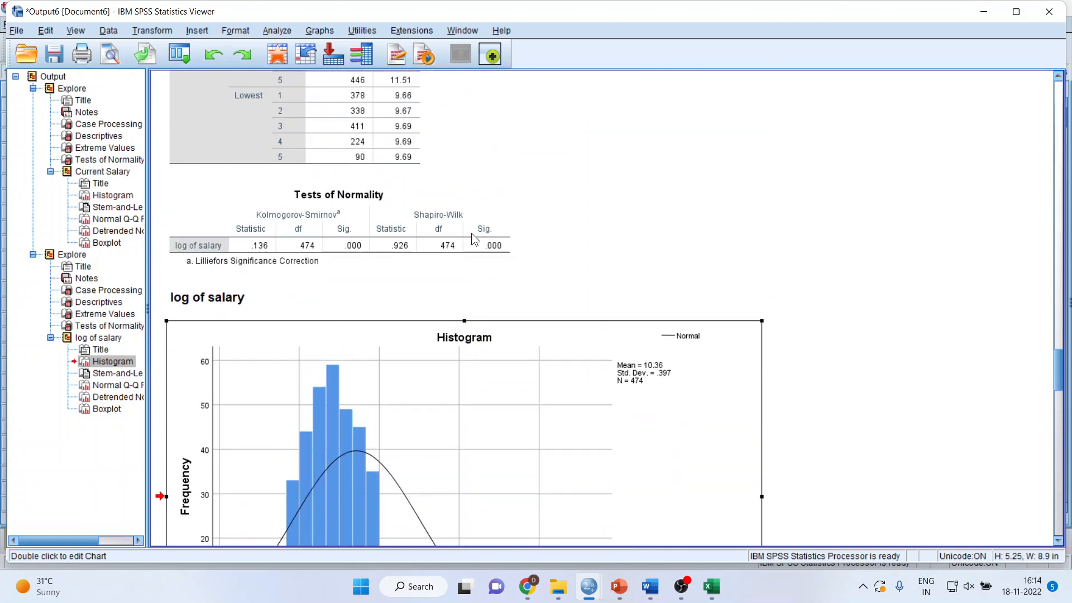
click(453, 229)
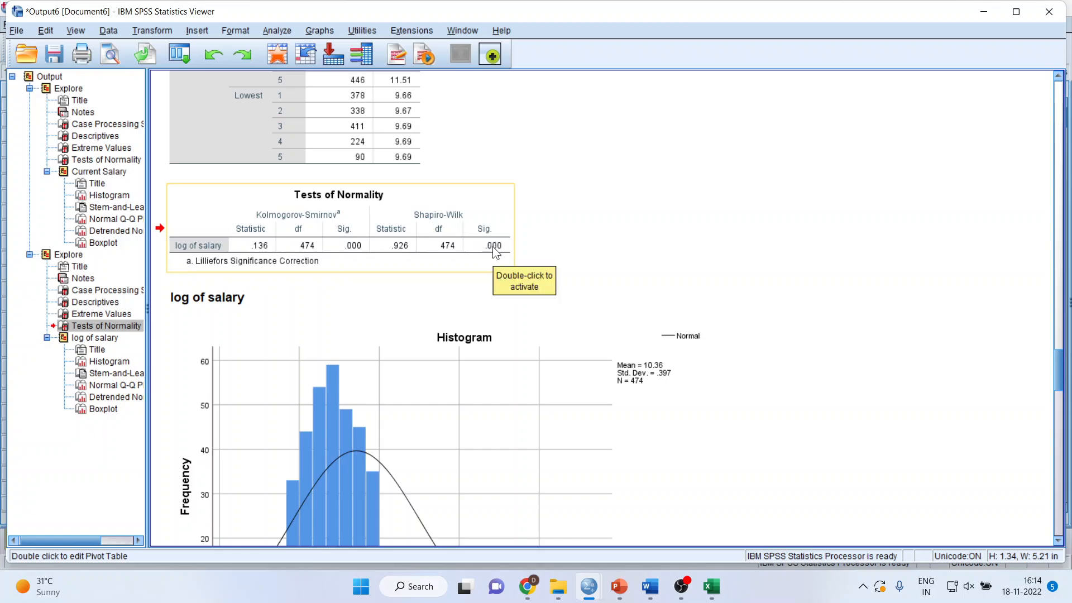
drag(493, 246, 559, 255)
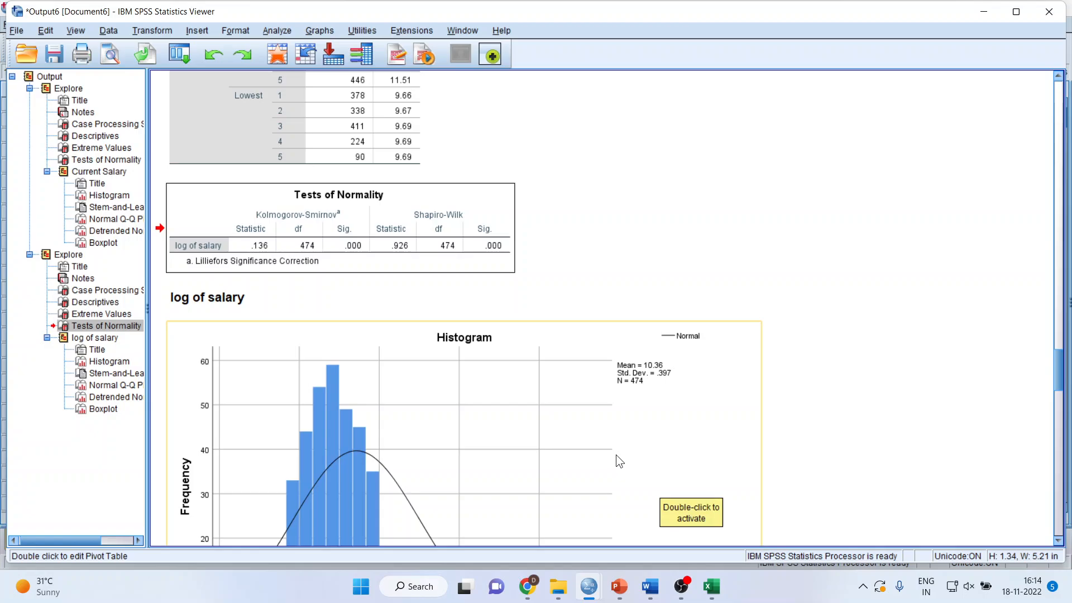
Review the hypotheses on the Tests of Normality slide in PowerPoint, and the p-value thumb rule in the Word file Document2.
click(623, 591)
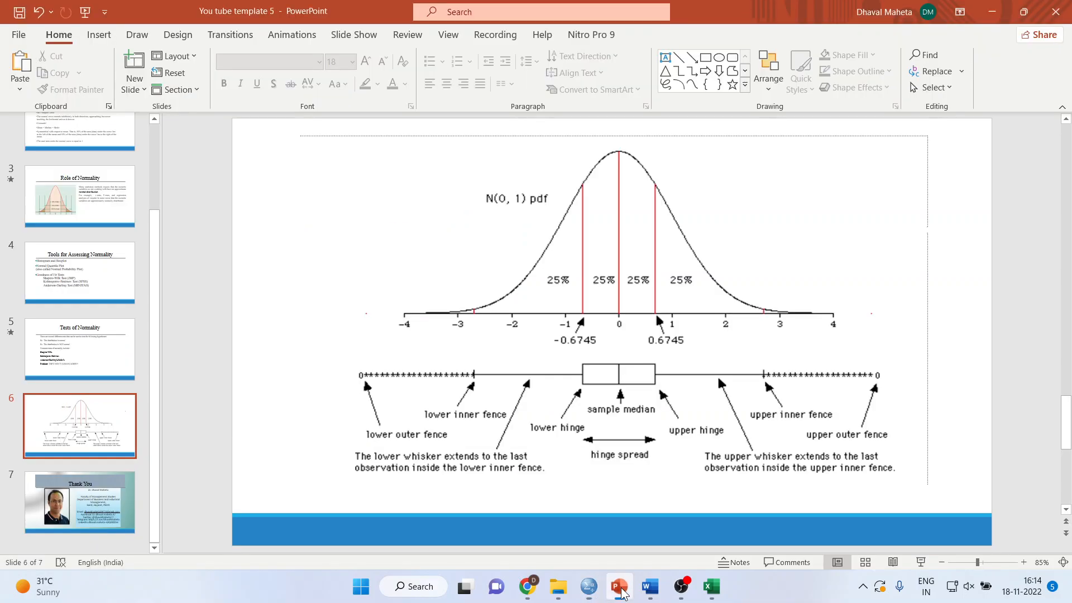
click(118, 368)
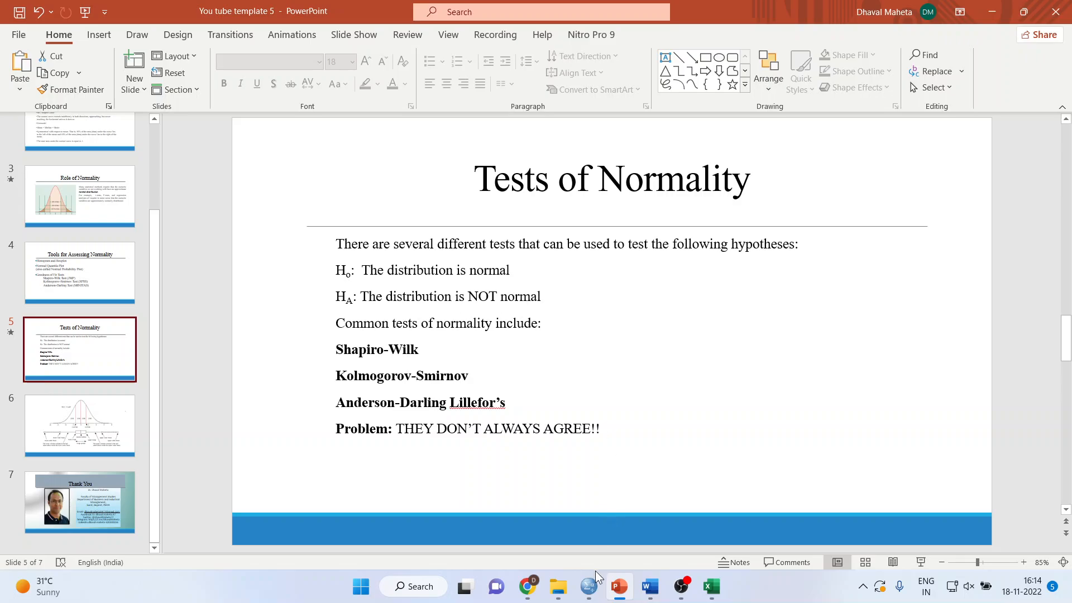
mouse_move(598, 582)
mouse_move(649, 586)
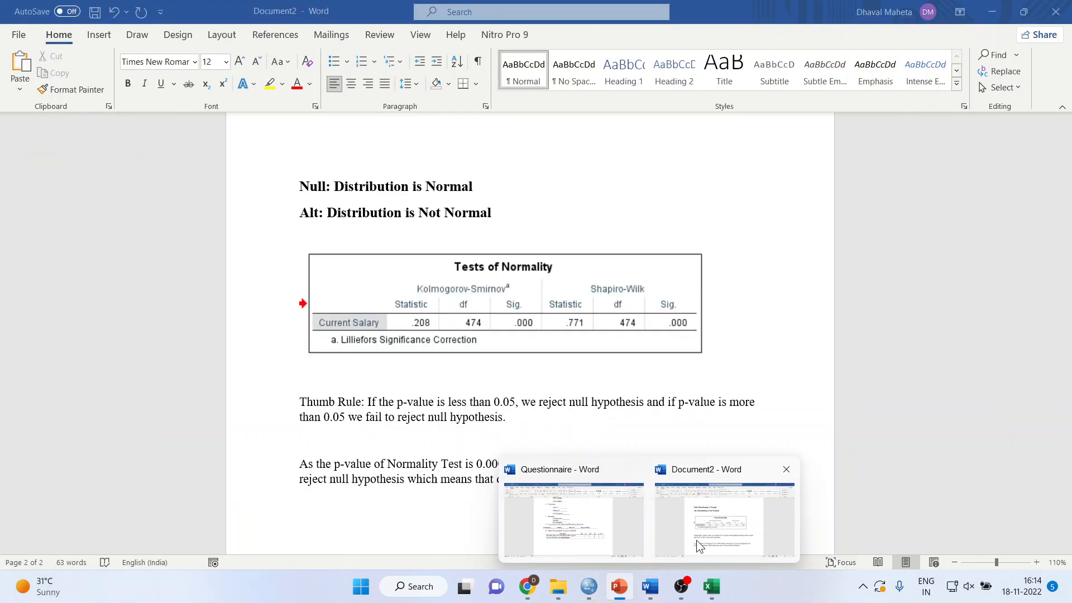
click(695, 540)
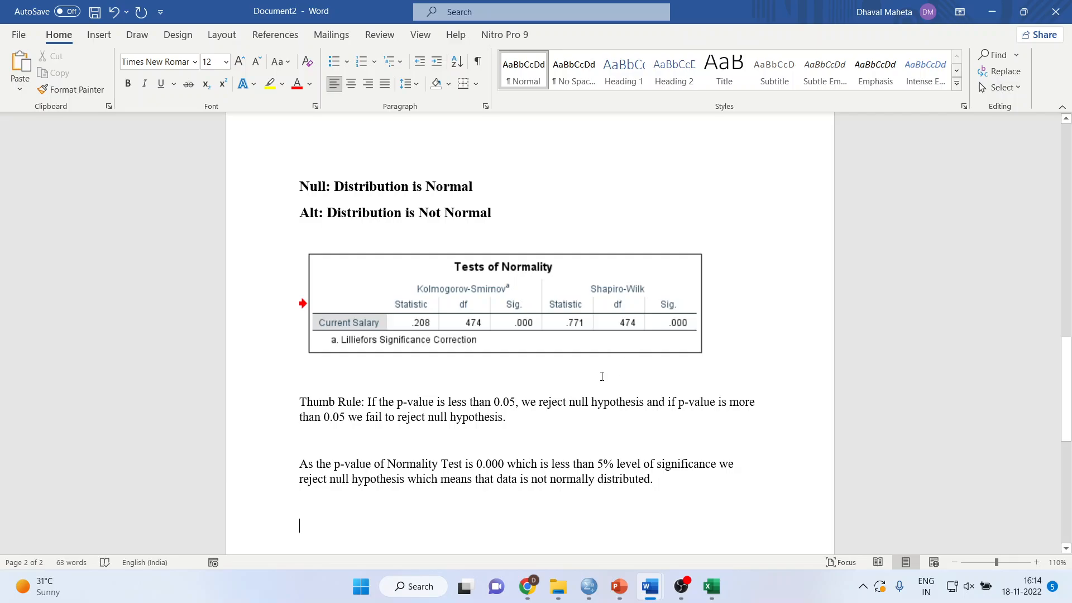
Switch to the SPSS Output6 window and check the log of salary normality test against the thumb rule.
mouse_move(598, 577)
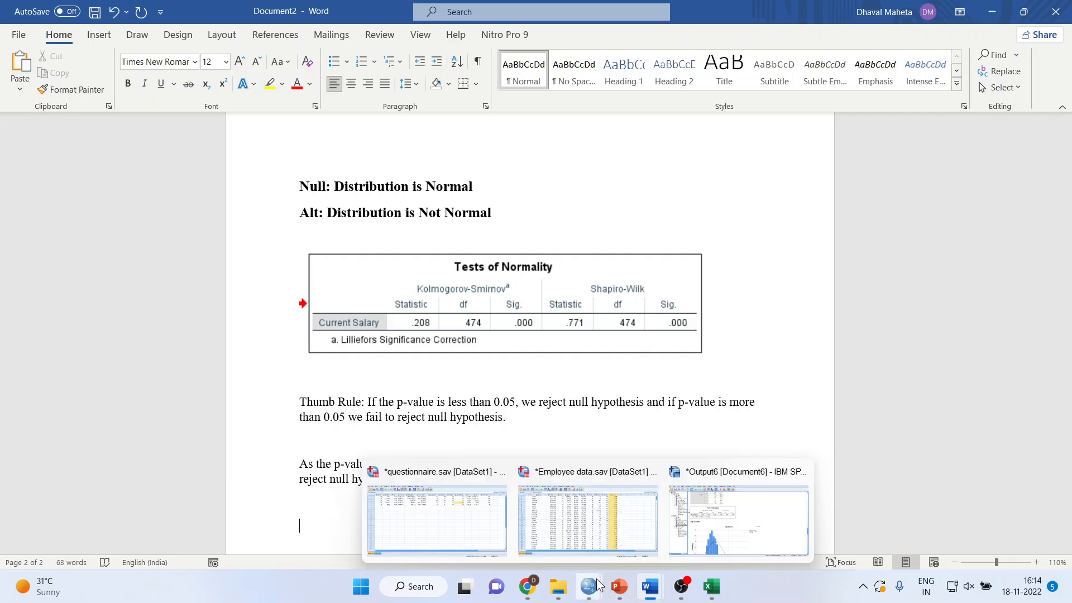
click(735, 529)
click(511, 237)
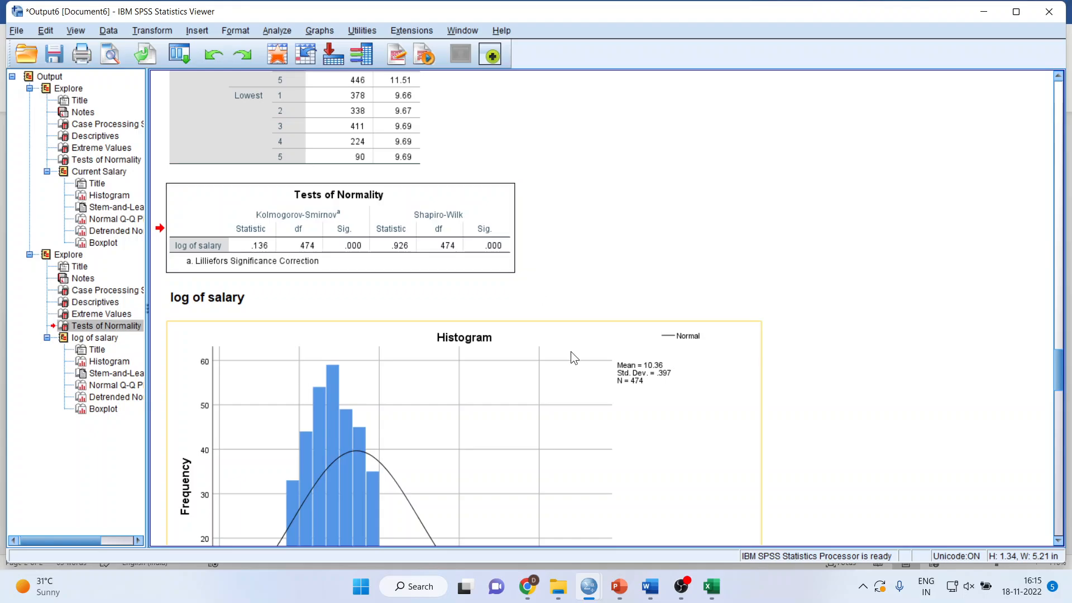
Switch to PowerPoint and present the closing Thank You slide as a full-screen slide show.
click(621, 581)
click(112, 490)
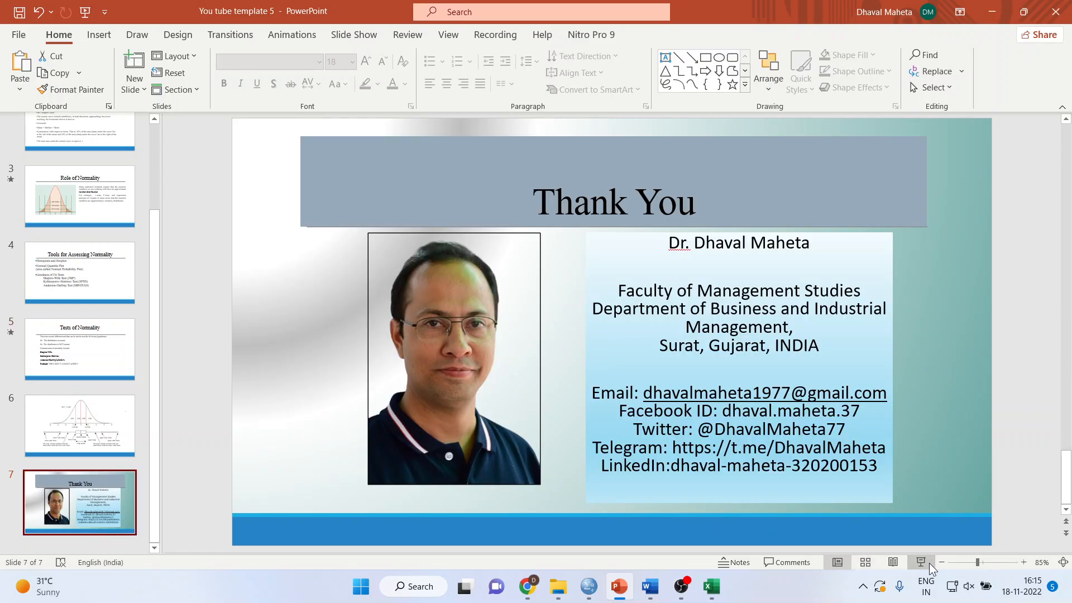
click(929, 563)
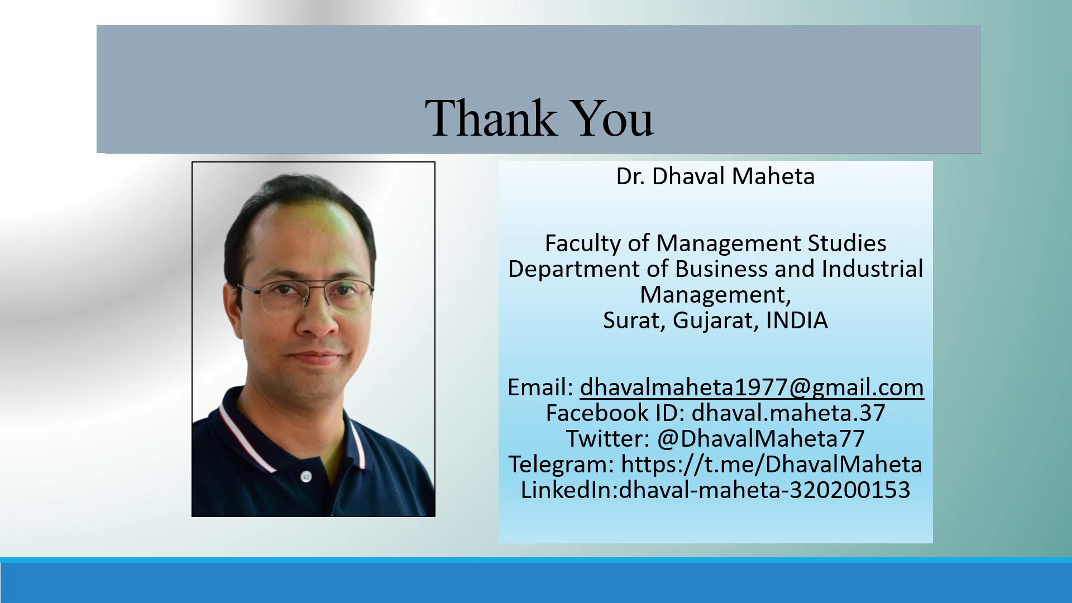